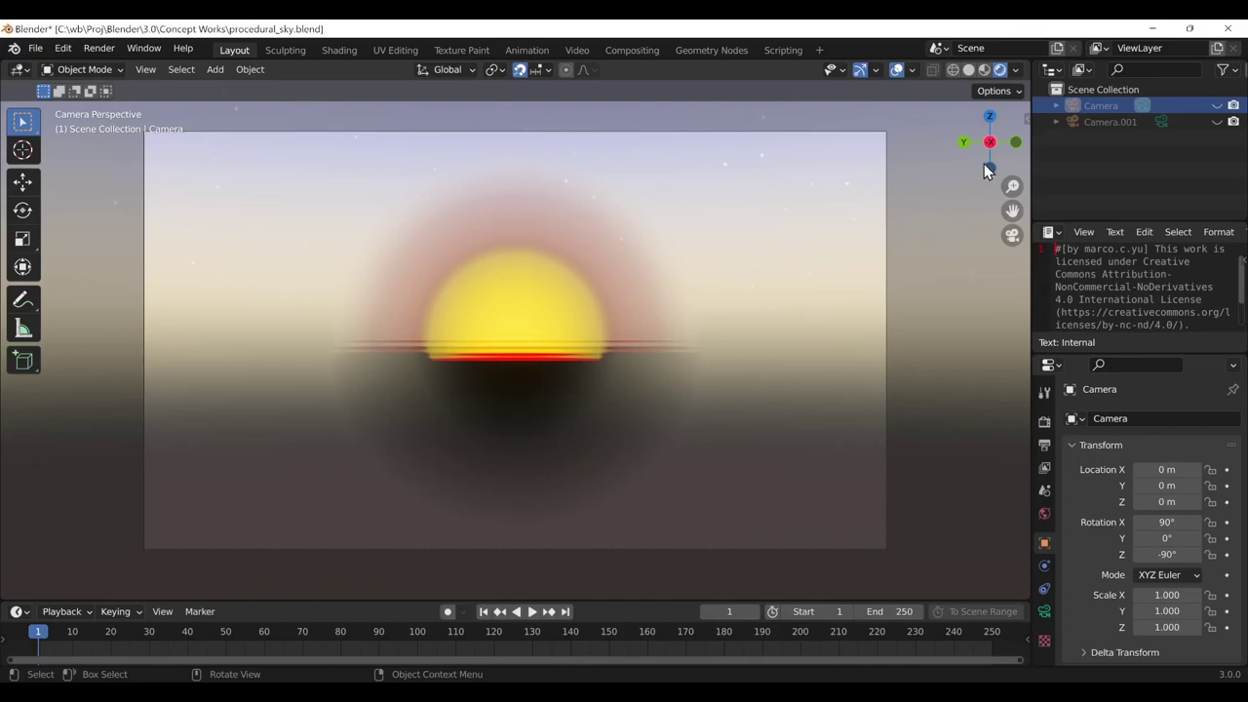
# Survey the starry sky and sun, then switch to the Shading workspace with the World node tree
pyautogui.moveTo(997, 146)
pyautogui.mouseDown()
pyautogui.moveTo(1014, 156)
pyautogui.moveTo(1014, 195)
pyautogui.mouseUp()
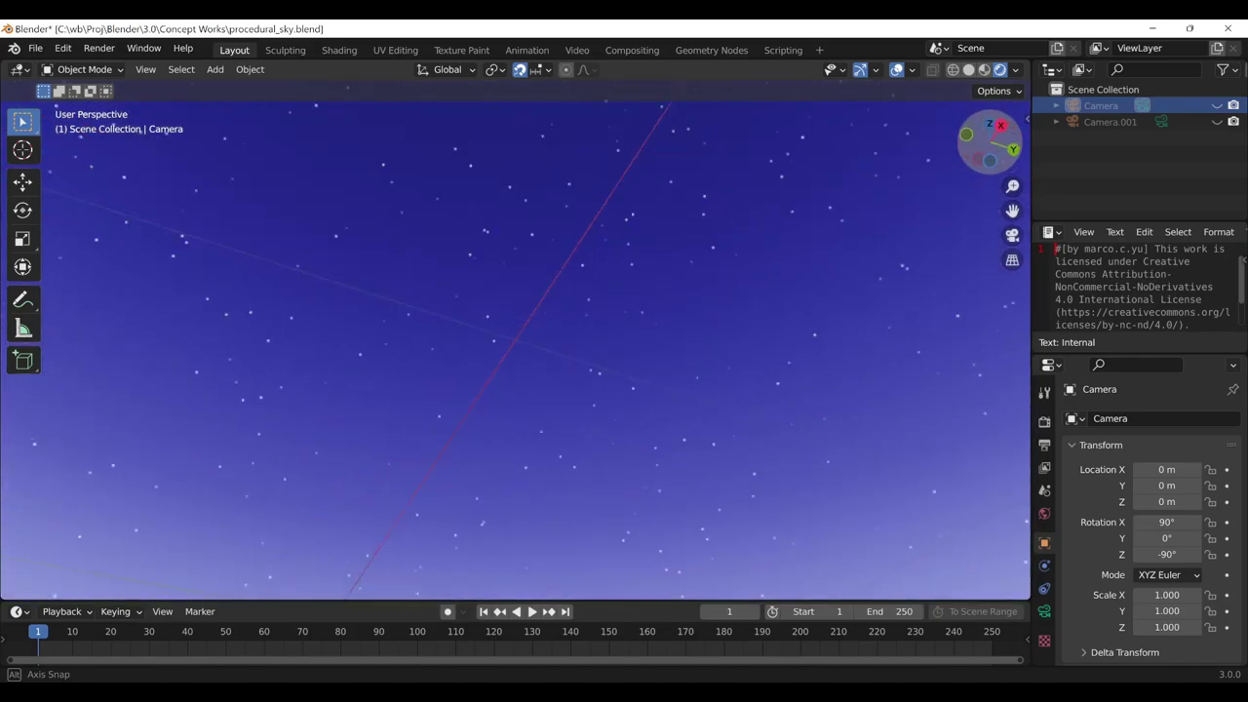
pyautogui.moveTo(1014, 195)
pyautogui.mouseDown()
pyautogui.moveTo(1014, 225)
pyautogui.moveTo(1014, 175)
pyautogui.mouseUp()
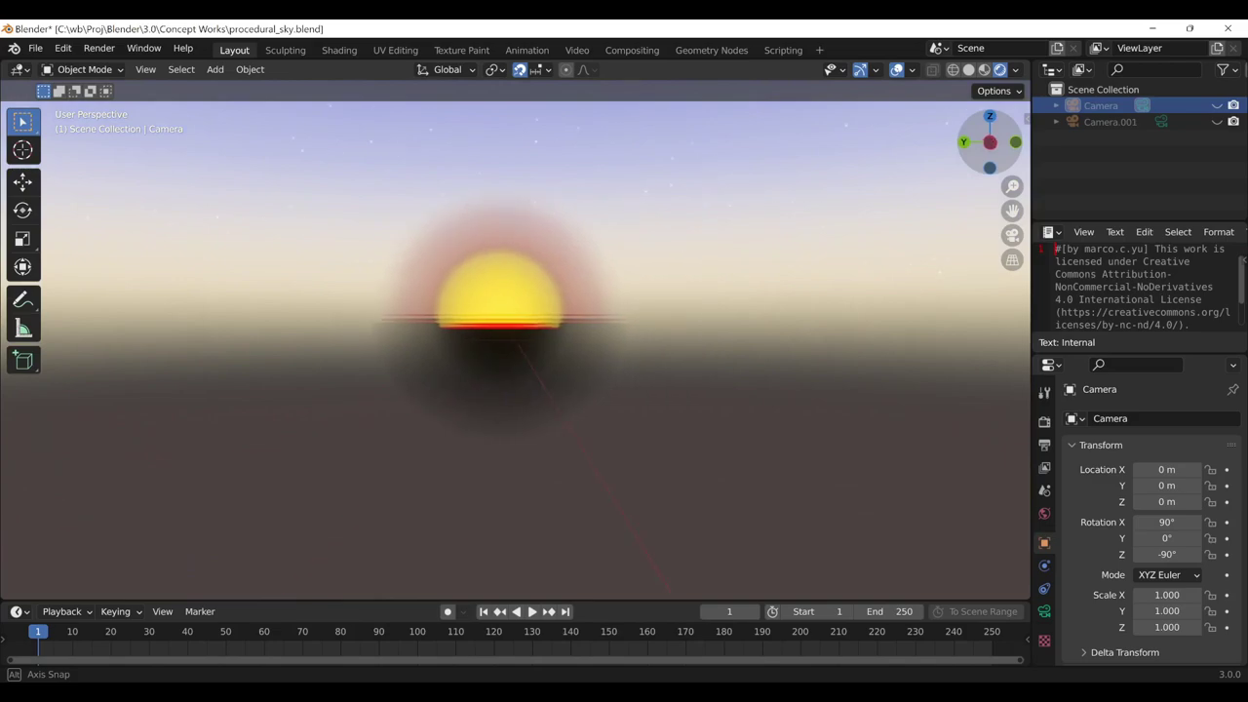
pyautogui.moveTo(1014, 175); pyautogui.dragTo(965, 175)
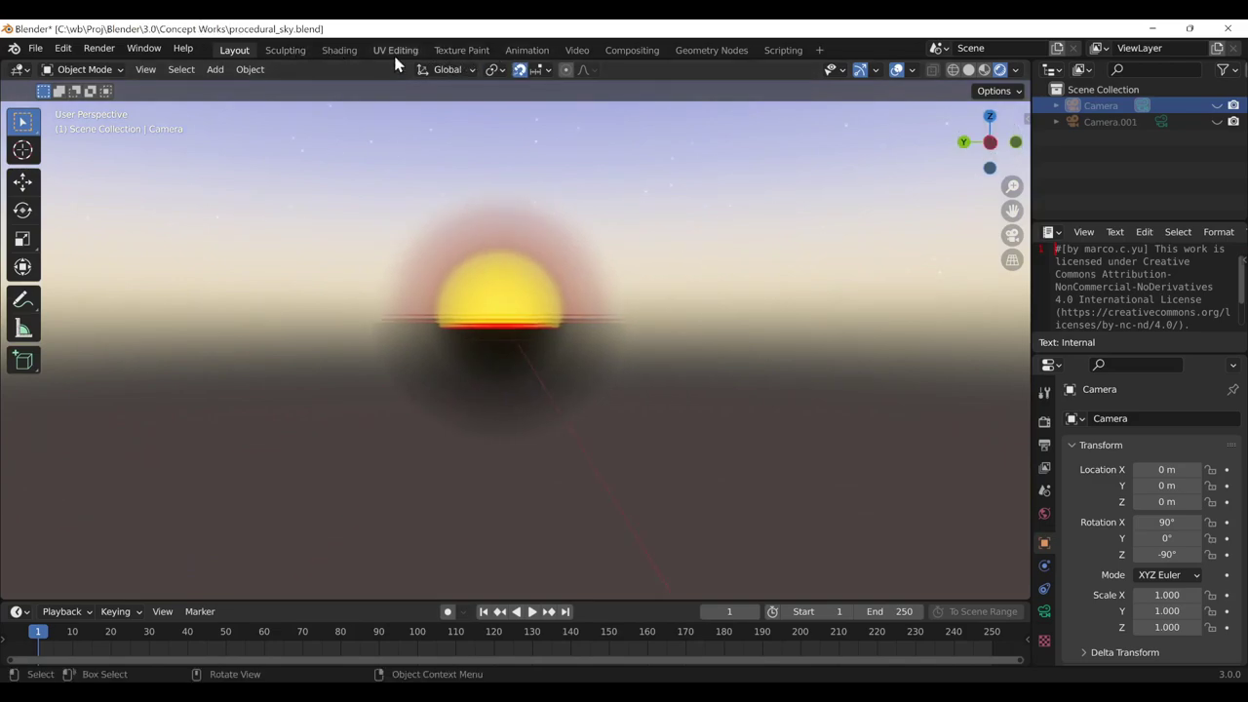
pyautogui.click(341, 52)
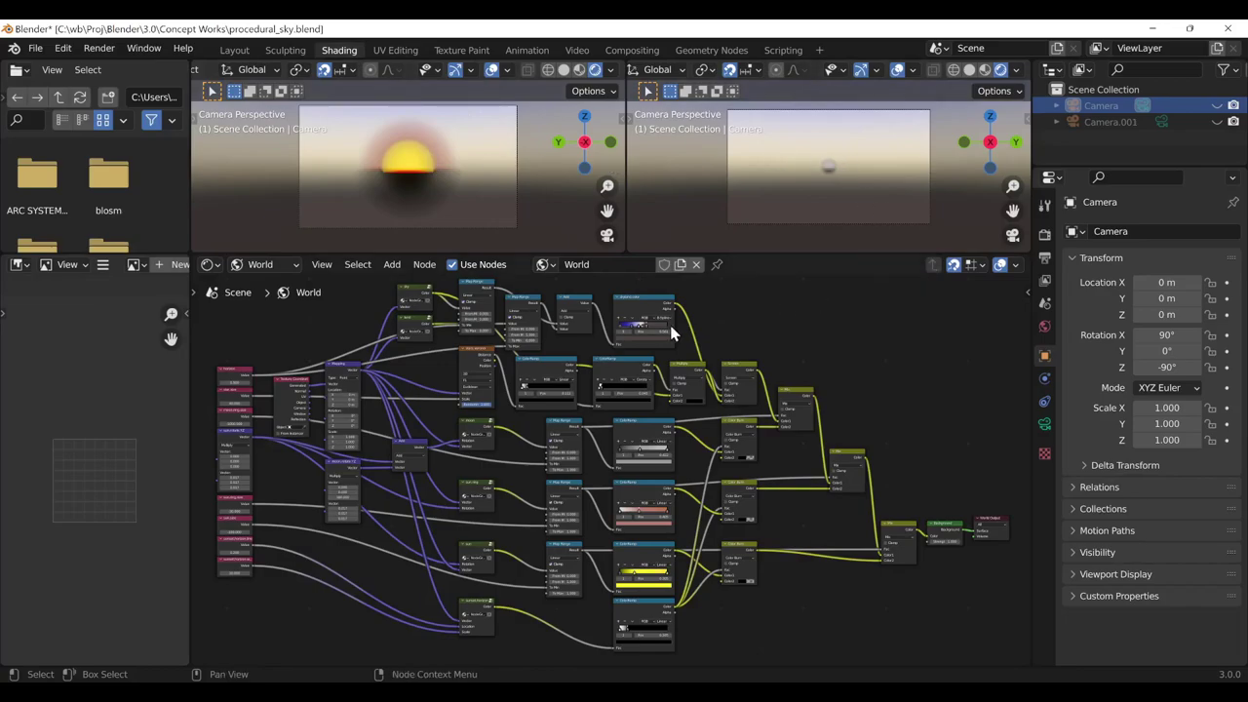
# Zoom and pan the node editor to the horizon, star.size and Mapping nodes on the left
pyautogui.scroll(3, 296, 400)
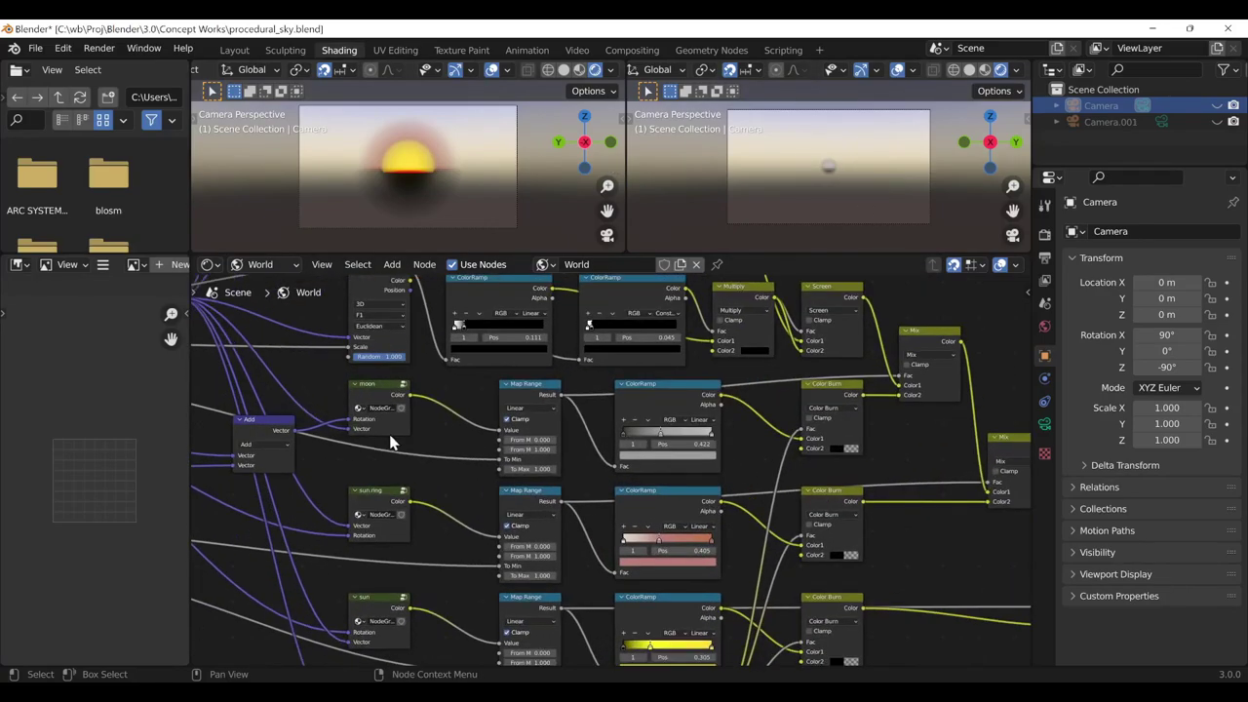
pyautogui.scroll(1, 450, 453)
pyautogui.moveTo(1025, 432)
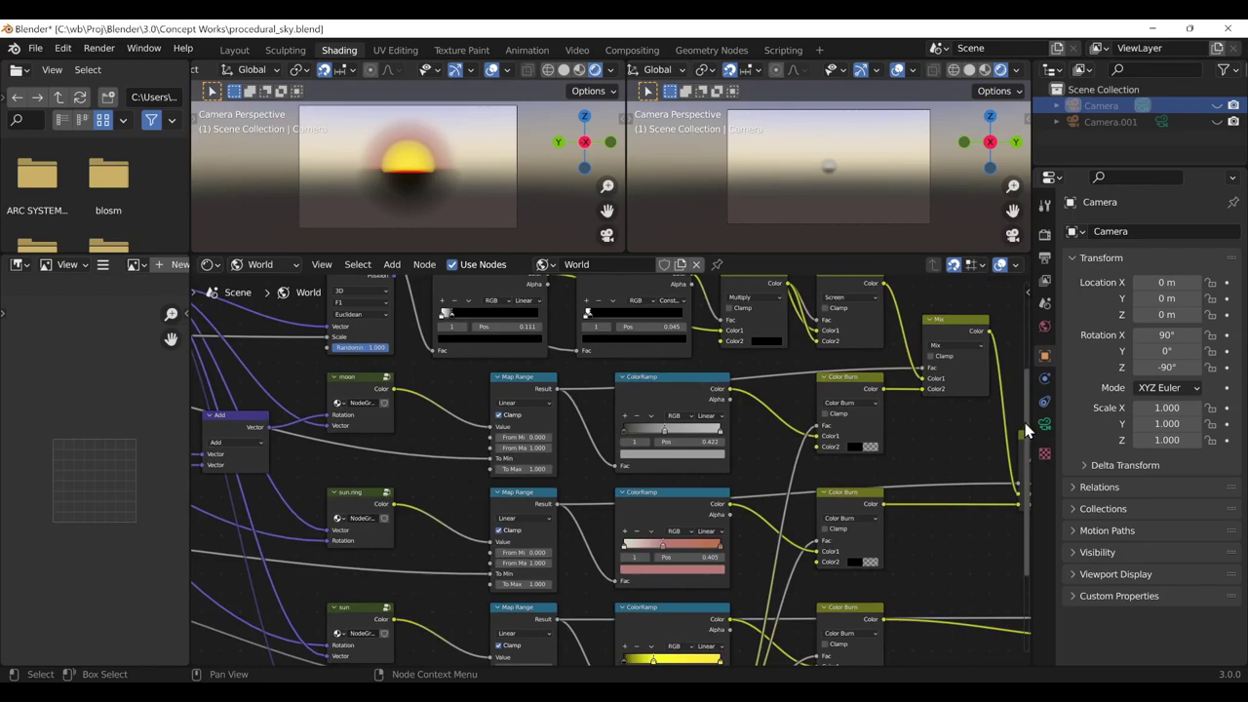
pyautogui.moveTo(1026, 429); pyautogui.dragTo(1035, 311)
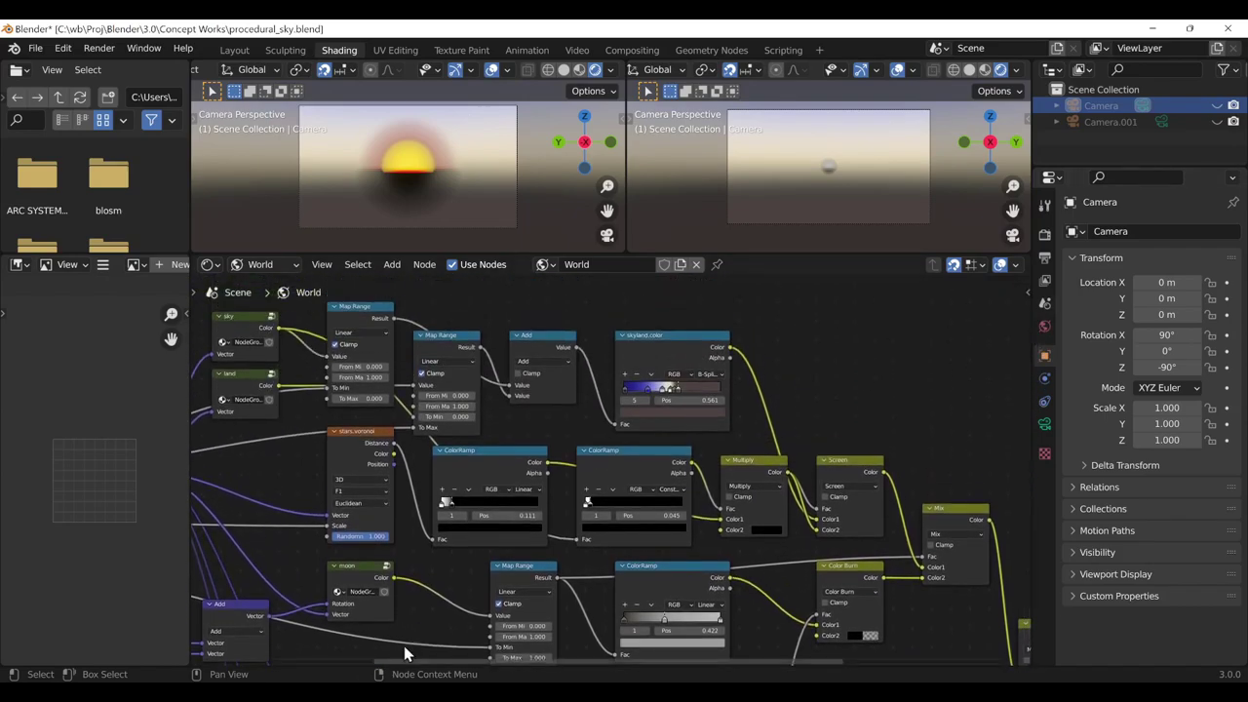
pyautogui.moveTo(402, 665)
pyautogui.mouseDown()
pyautogui.moveTo(208, 663)
pyautogui.moveTo(237, 663)
pyautogui.mouseUp()
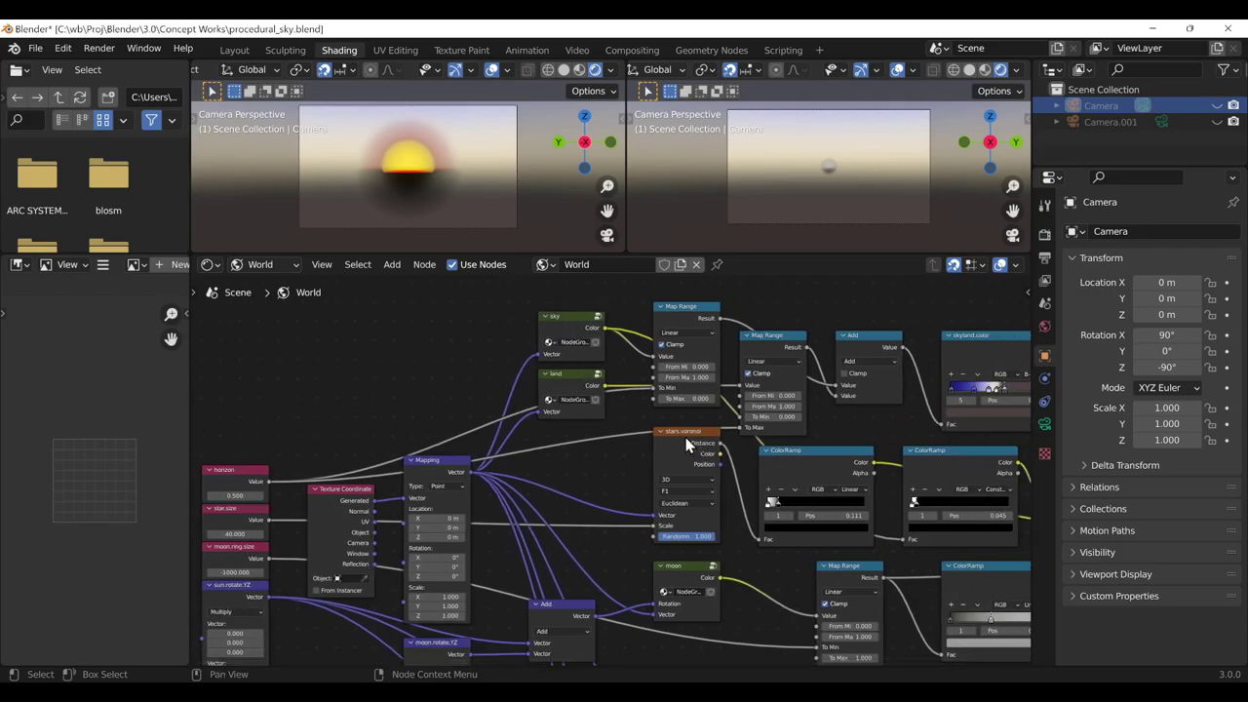
pyautogui.moveTo(1027, 363)
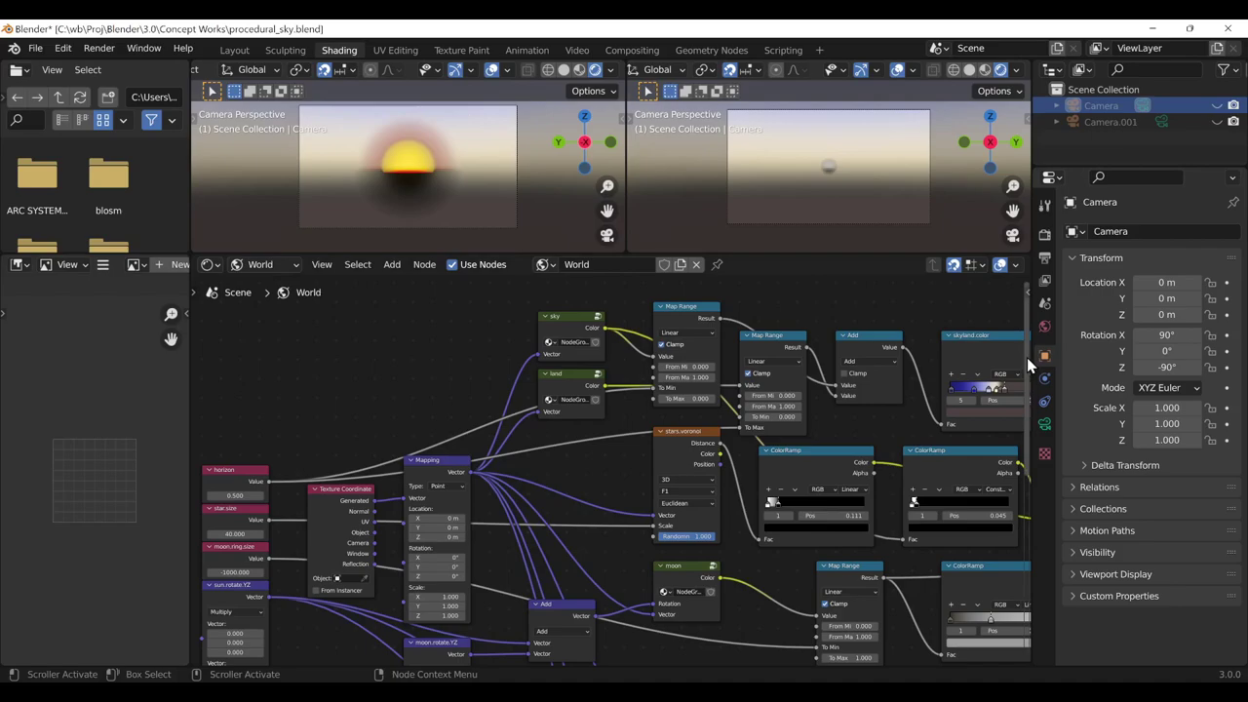
# Try horizon values 0.4 and 0.5, leaving horizon at 0.500, and raise star.size from 40 to about 66
pyautogui.moveTo(1027, 357); pyautogui.dragTo(1027, 458)
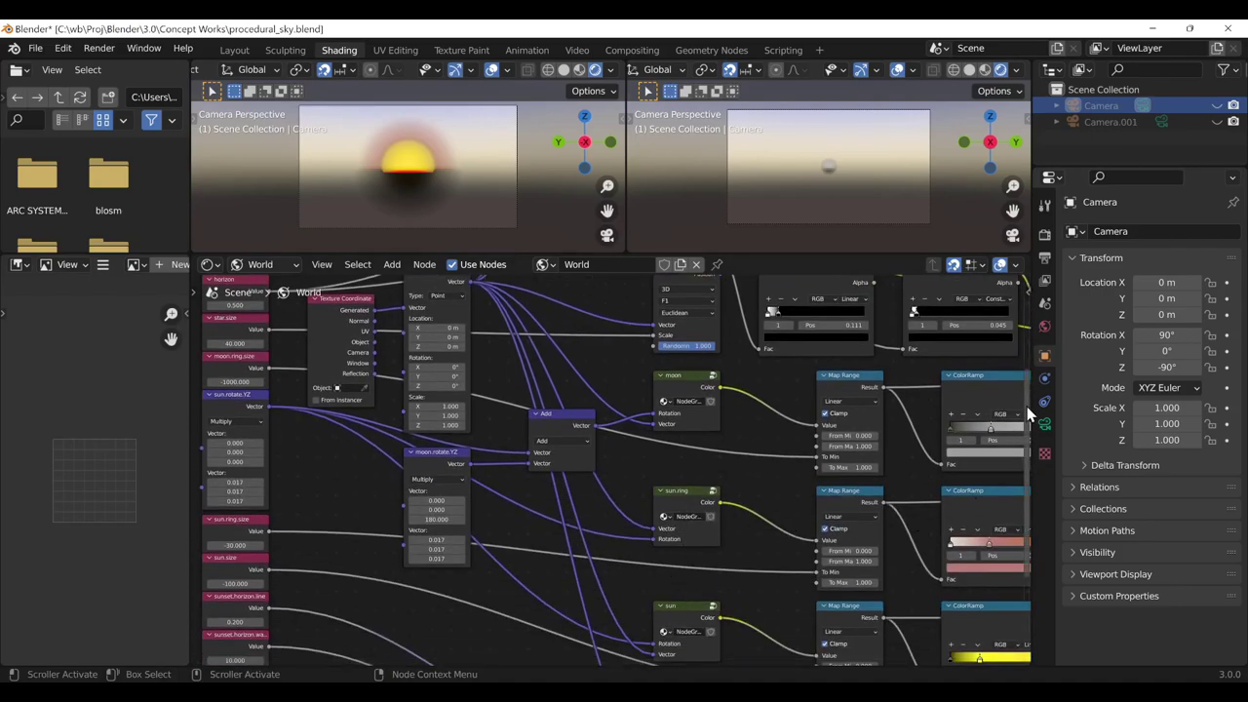
pyautogui.moveTo(1027, 415); pyautogui.dragTo(1022, 346)
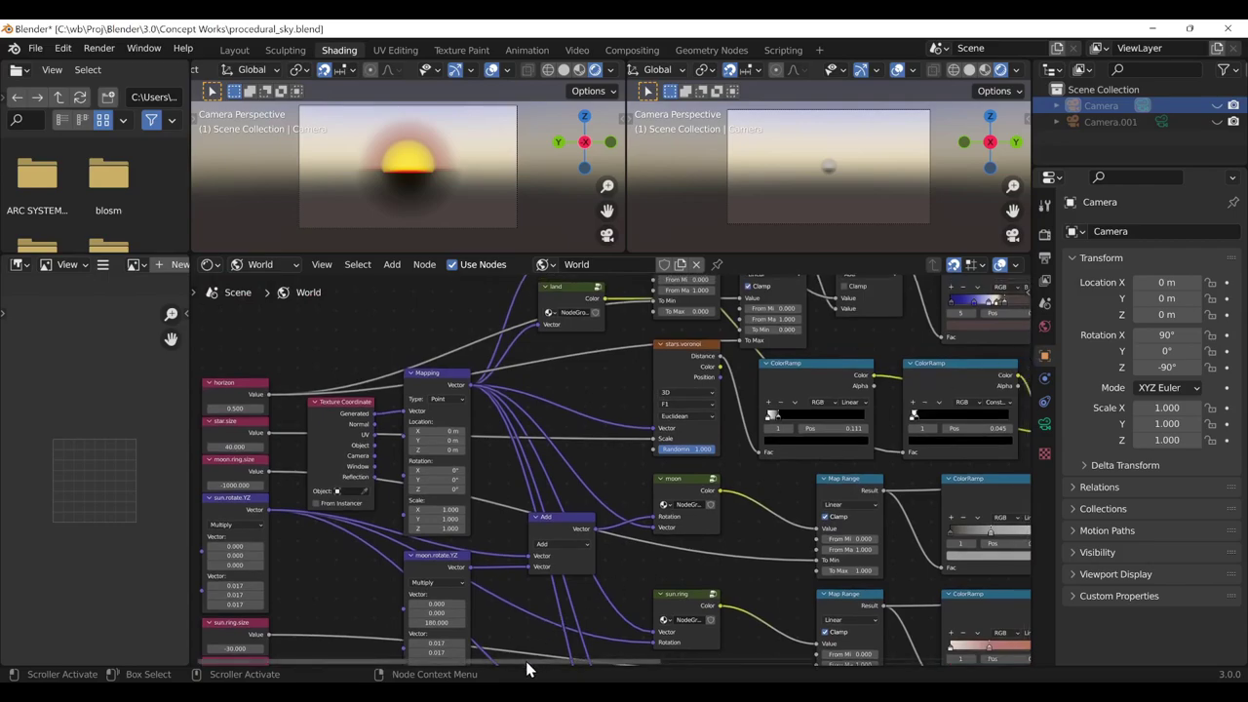
pyautogui.moveTo(526, 670); pyautogui.dragTo(414, 669)
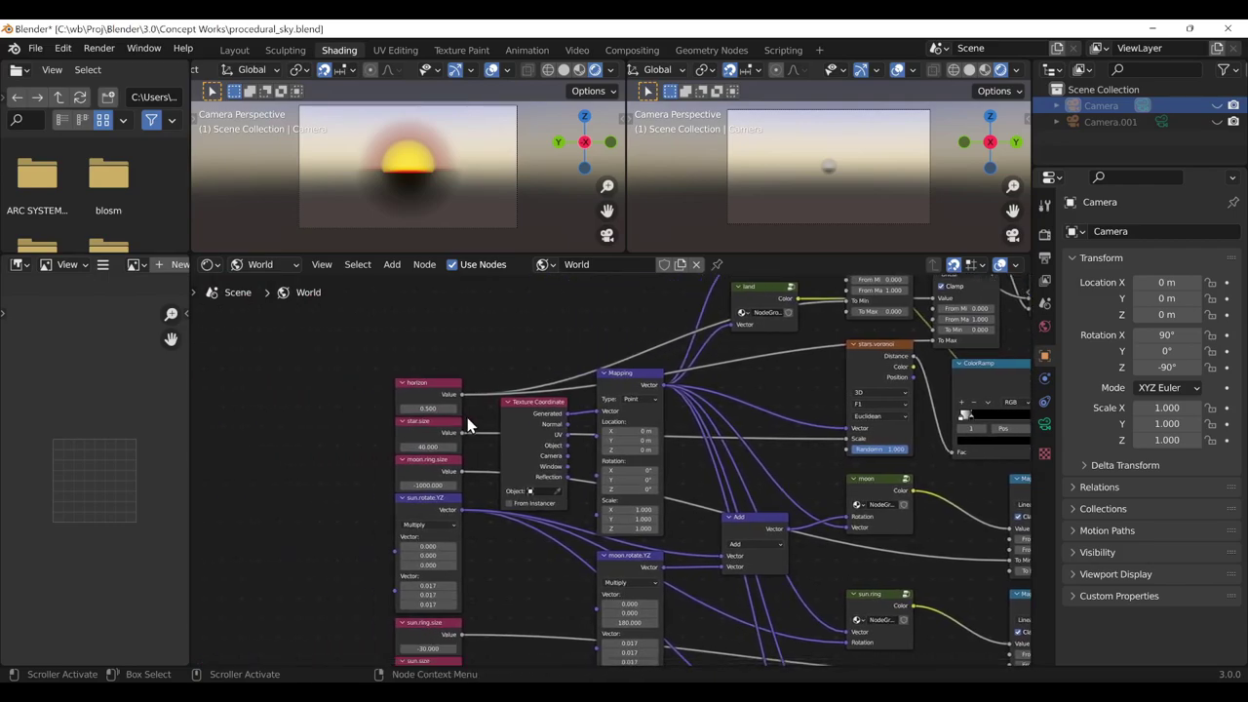
pyautogui.moveTo(453, 414); pyautogui.dragTo(410, 408)
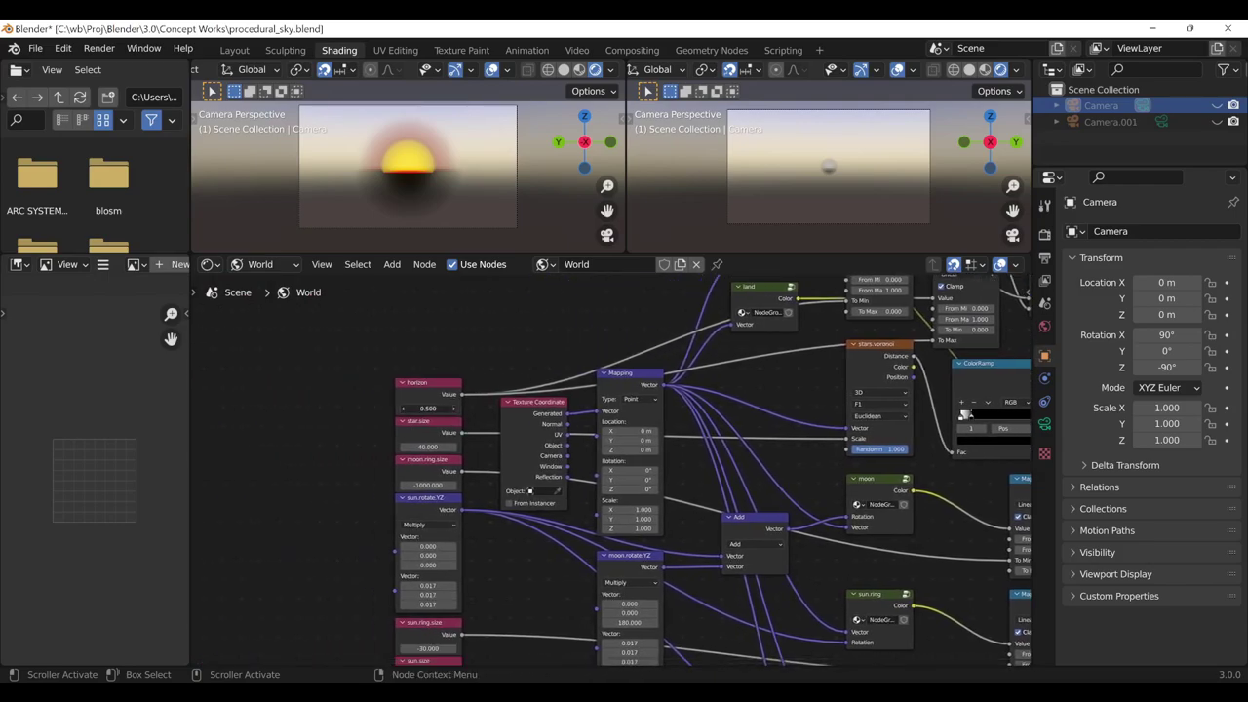
pyautogui.hotkey('ctrl', 'z')
pyautogui.click(403, 410)
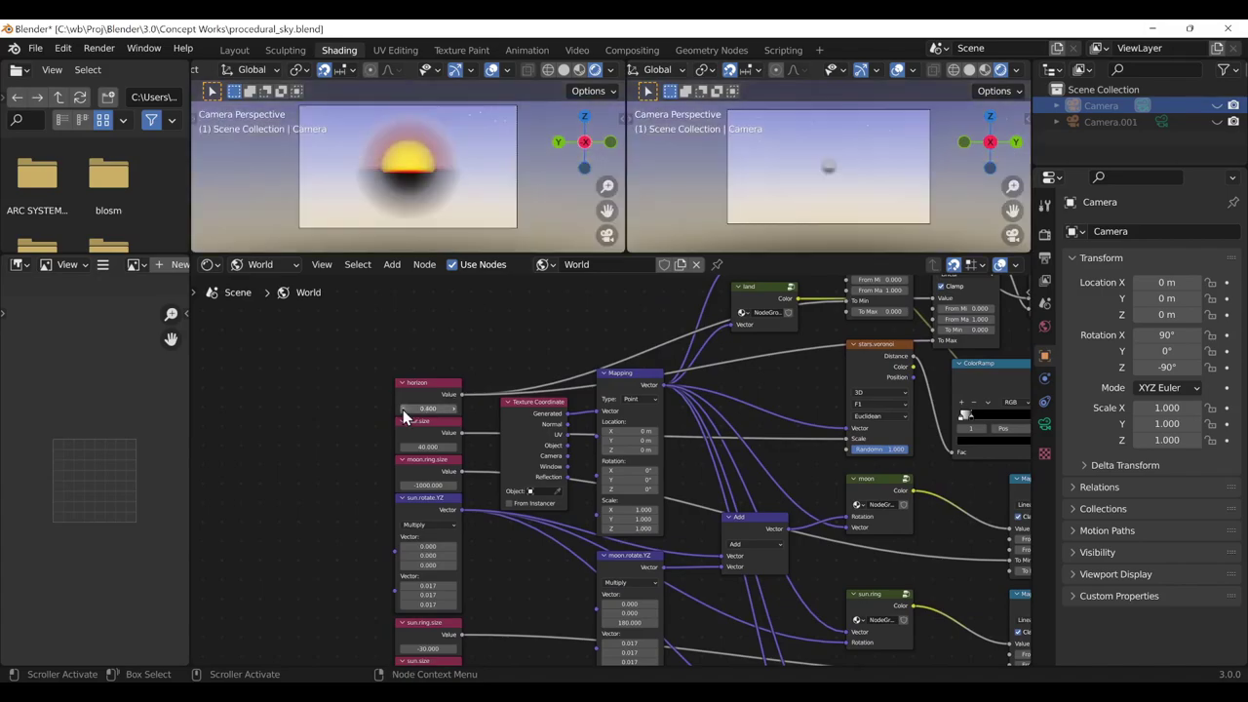
pyautogui.click(456, 413)
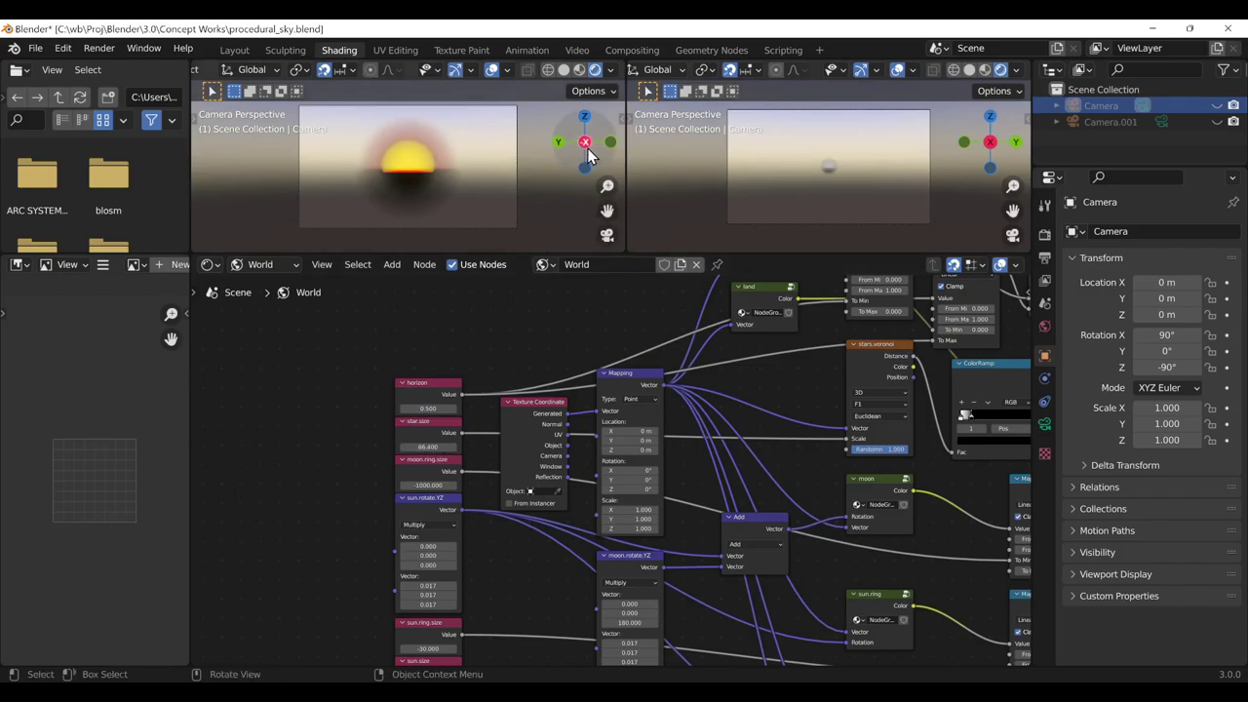
# Look at the stars in the left preview, nudge star.size to 68.4, and return to camera view
pyautogui.moveTo(590, 154); pyautogui.dragTo(558, 194)
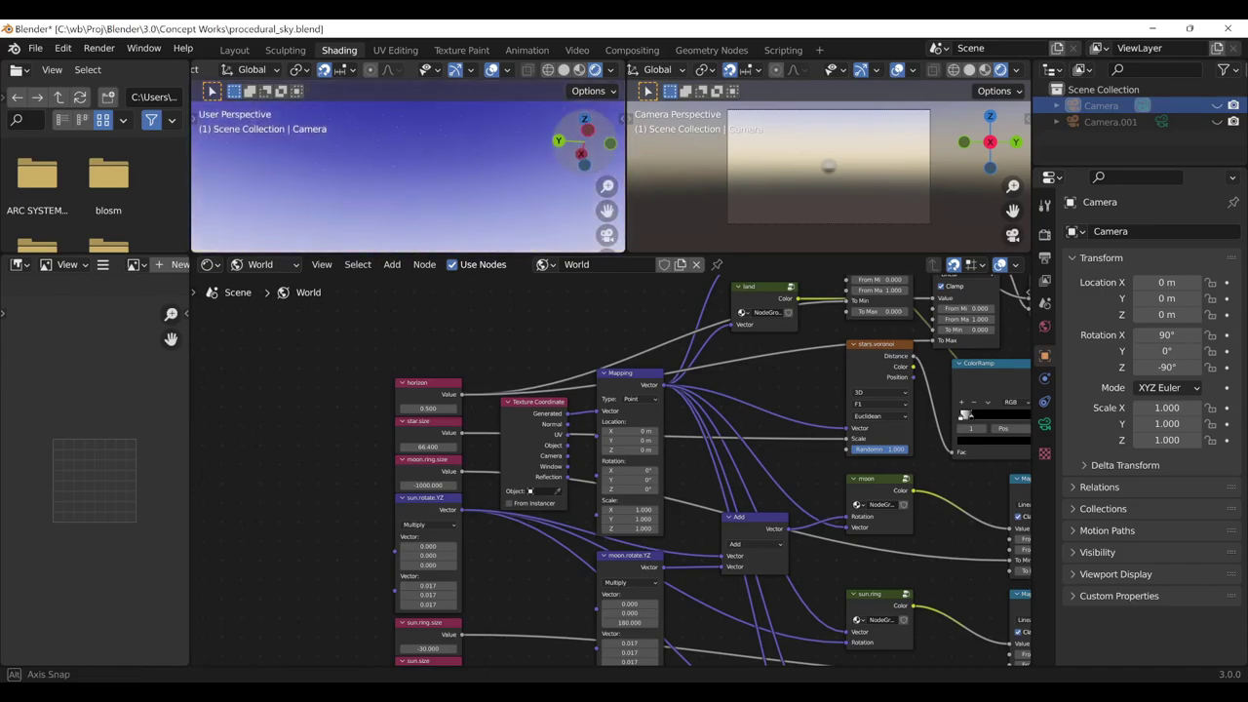
pyautogui.moveTo(444, 445); pyautogui.dragTo(430, 447)
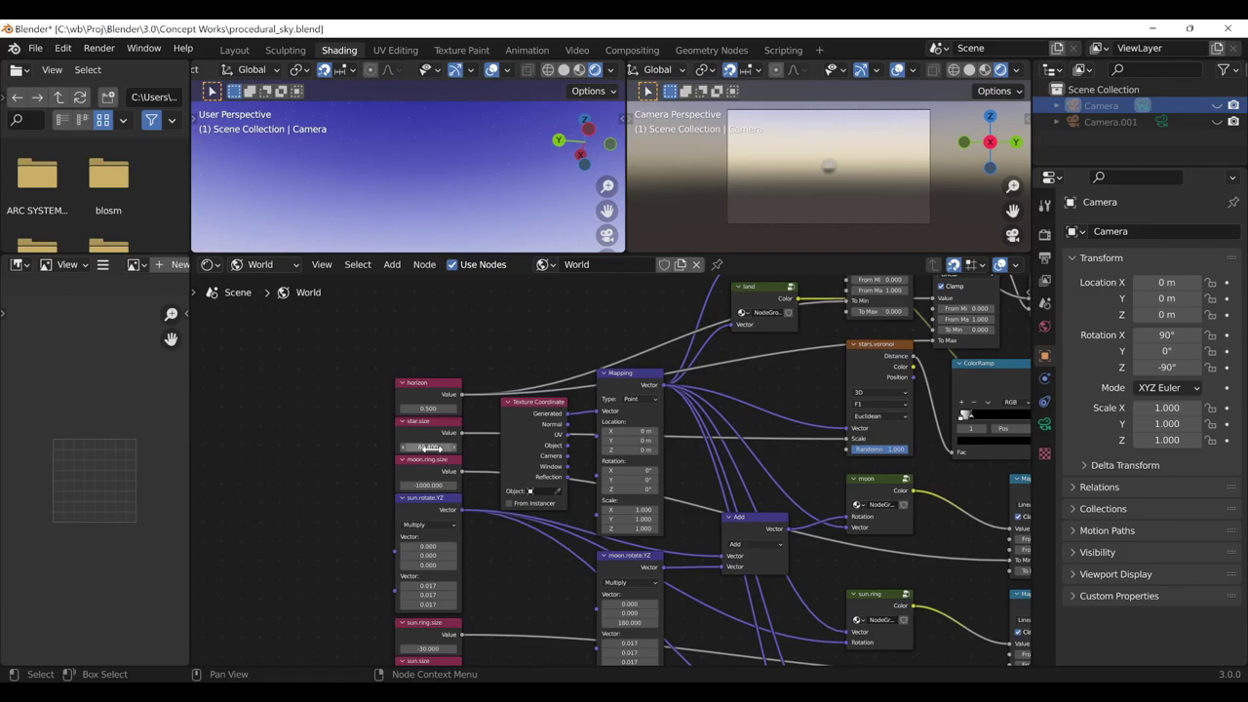
pyautogui.click(608, 234)
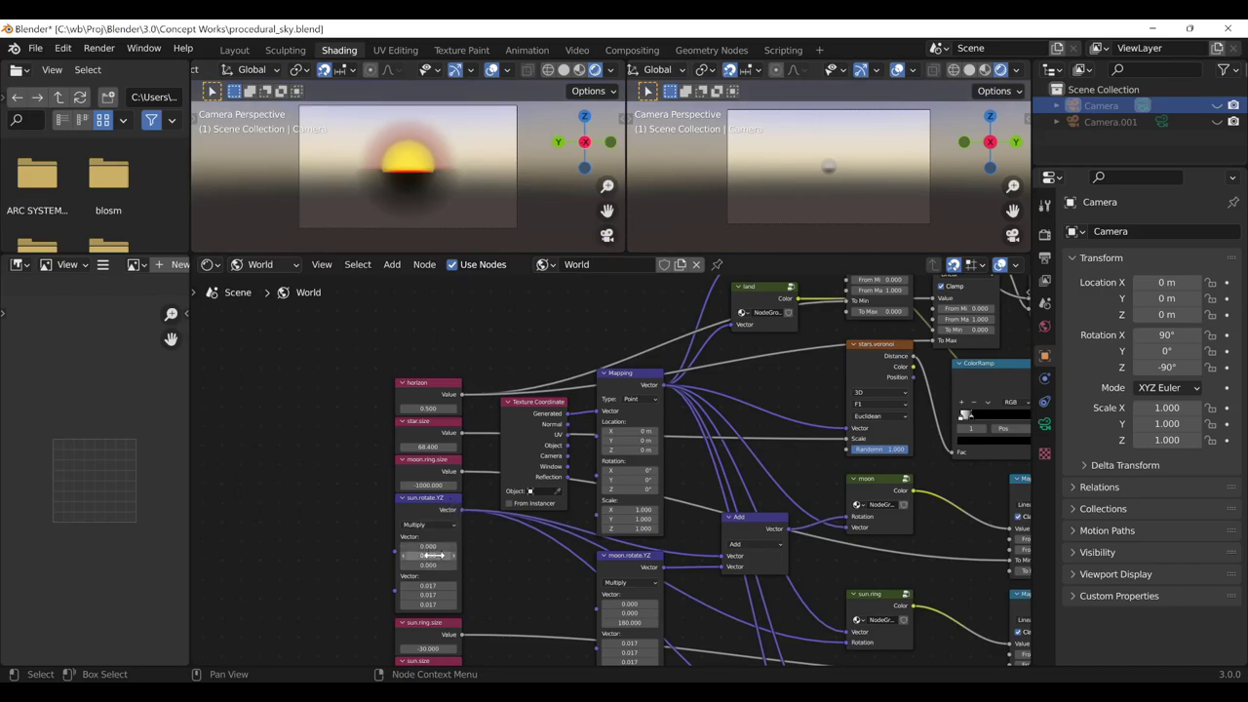
# Set sun.rotate.YZ to 0, 1.400, 2.400 so the sun sits lower on the horizon
pyautogui.moveTo(428, 555)
pyautogui.mouseDown()
pyautogui.moveTo(458, 555)
pyautogui.moveTo(409, 555)
pyautogui.moveTo(410, 567)
pyautogui.moveTo(458, 565)
pyautogui.moveTo(409, 555)
pyautogui.mouseUp()
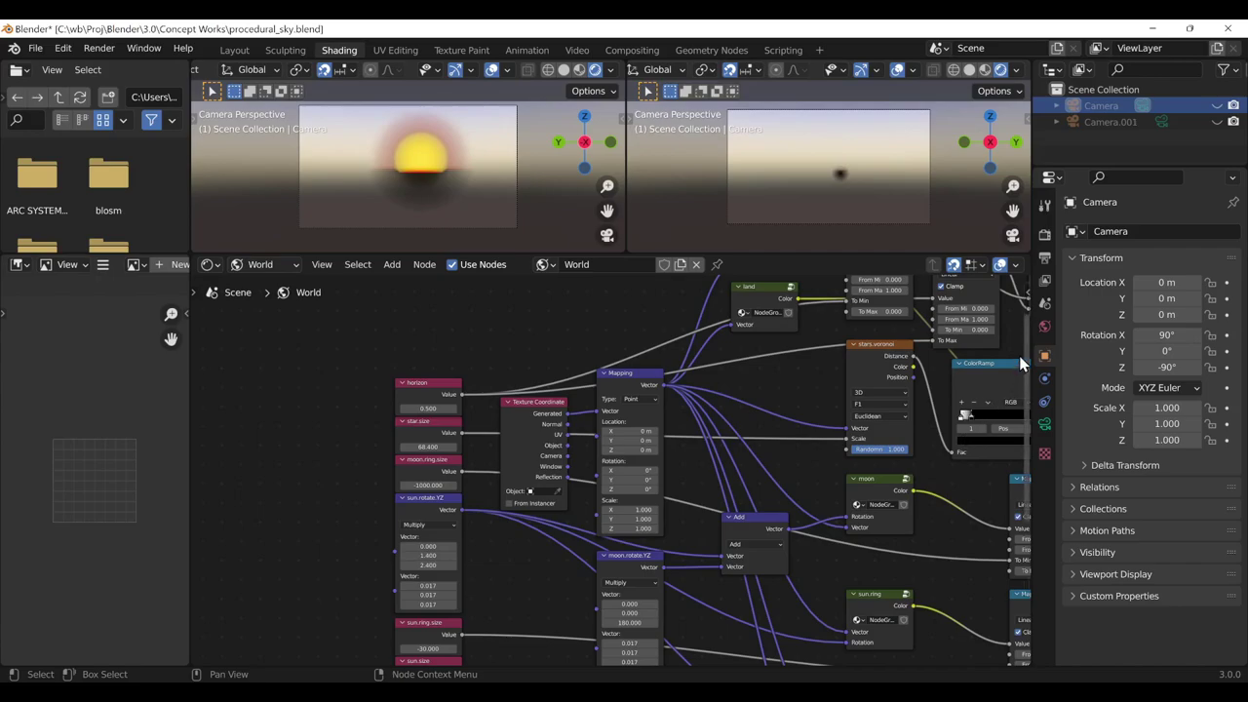
pyautogui.keyDown('shift'); pyautogui.scroll(-5, 1024, 341); pyautogui.keyUp('shift')
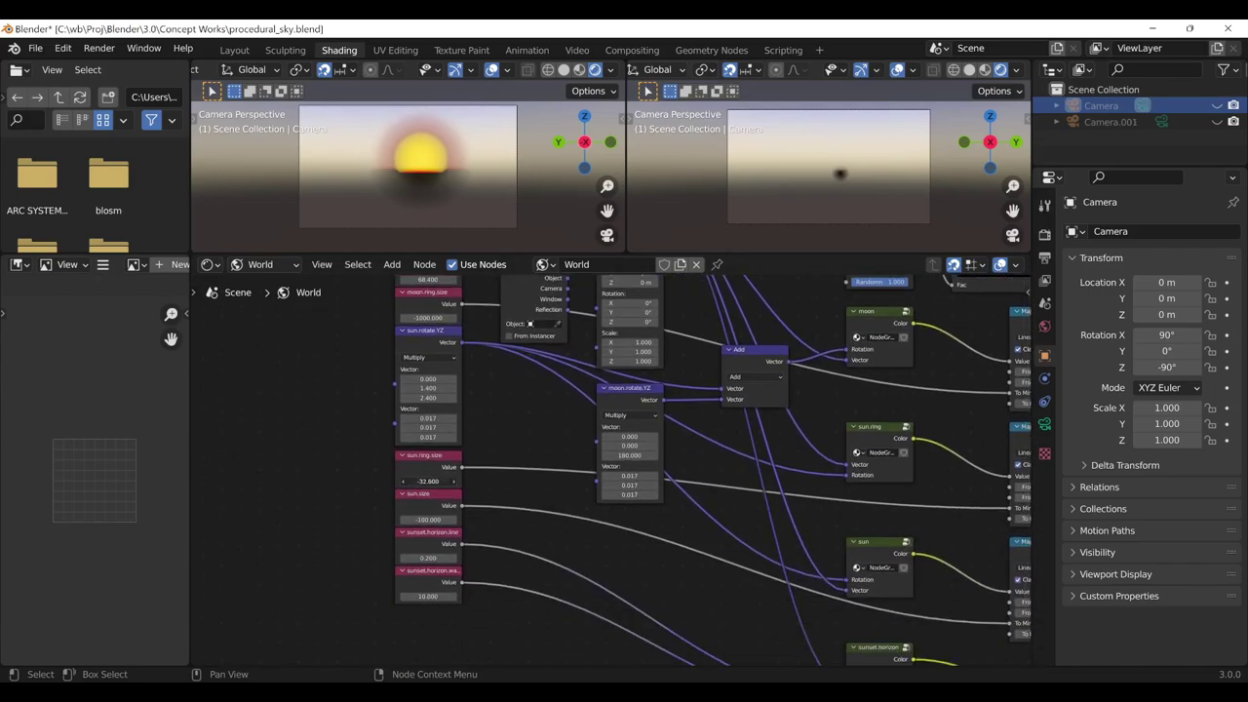
# Set sun.ring.size to -2.900, sun.size to -105.100 and sunset.horizon.line to 0.400
pyautogui.moveTo(428, 480); pyautogui.dragTo(463, 480)
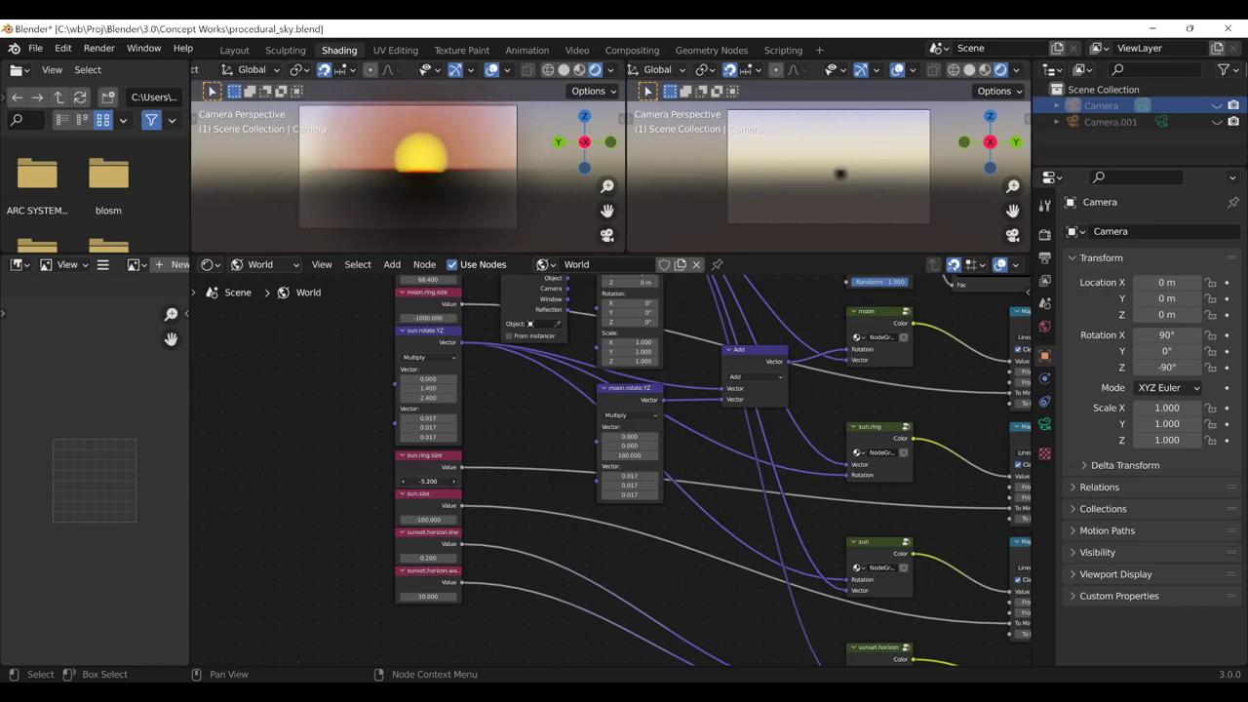
pyautogui.moveTo(427, 519); pyautogui.dragTo(400, 519)
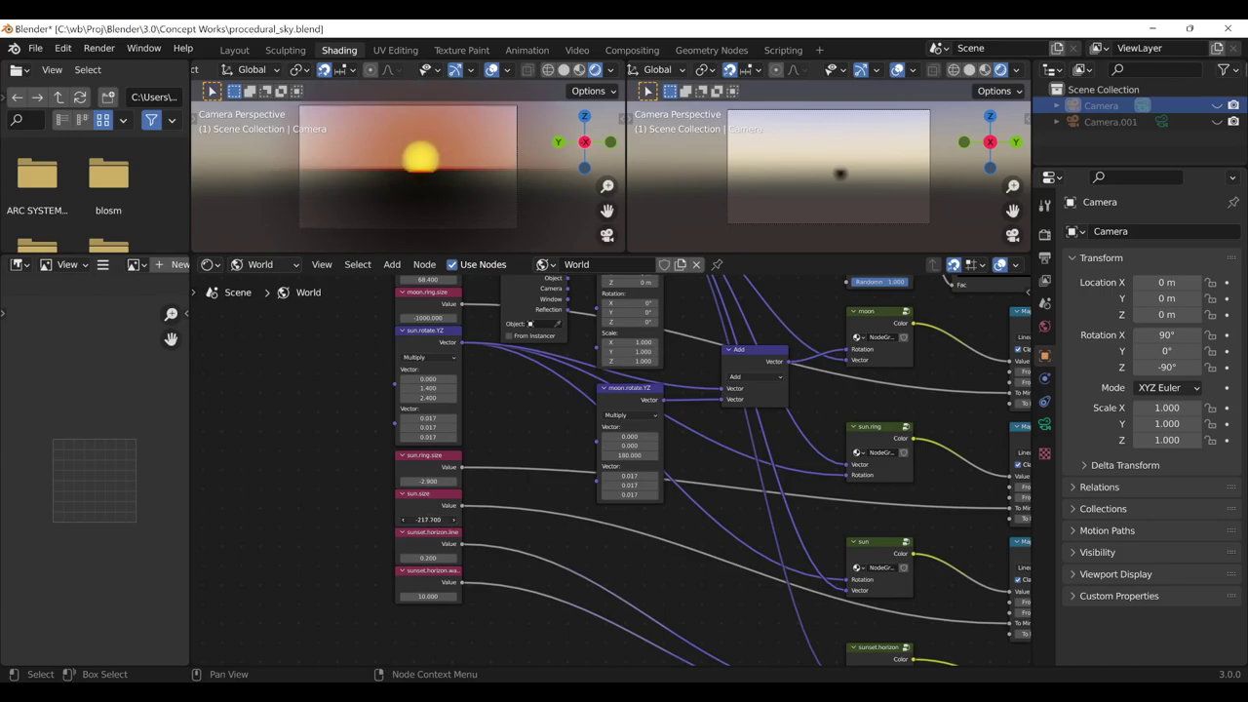
pyautogui.moveTo(427, 519); pyautogui.dragTo(458, 519)
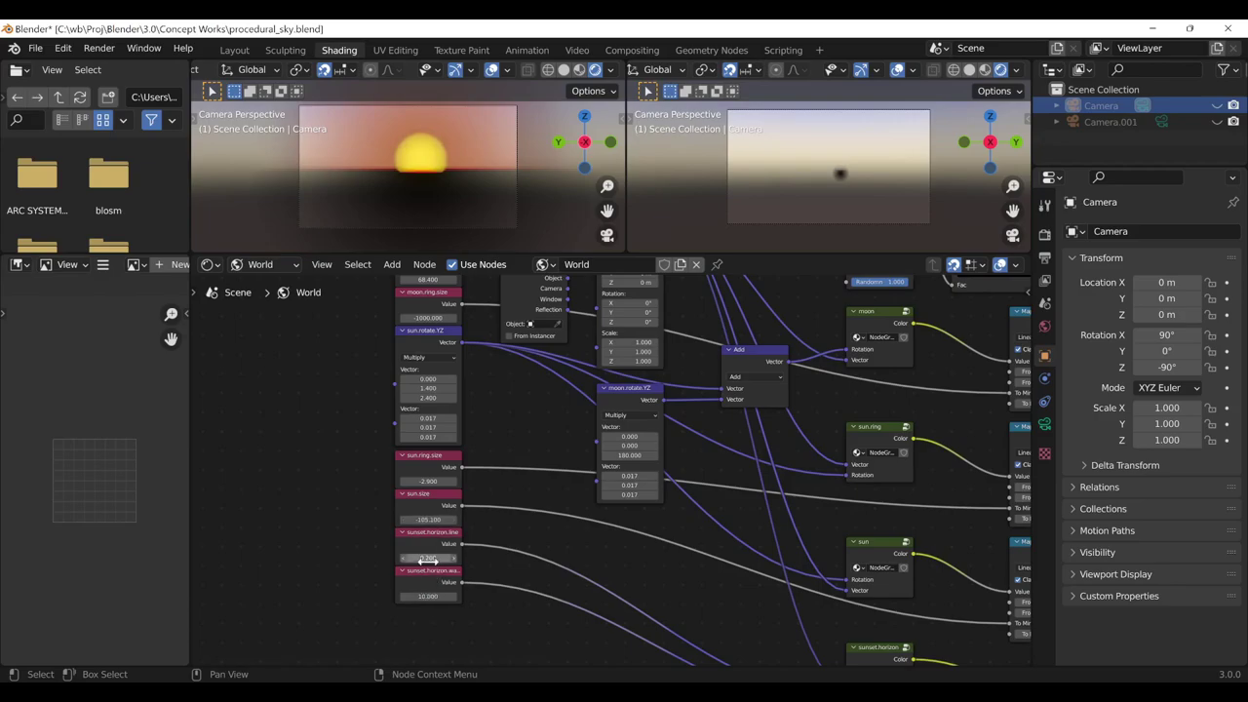
pyautogui.moveTo(430, 558); pyautogui.dragTo(436, 558)
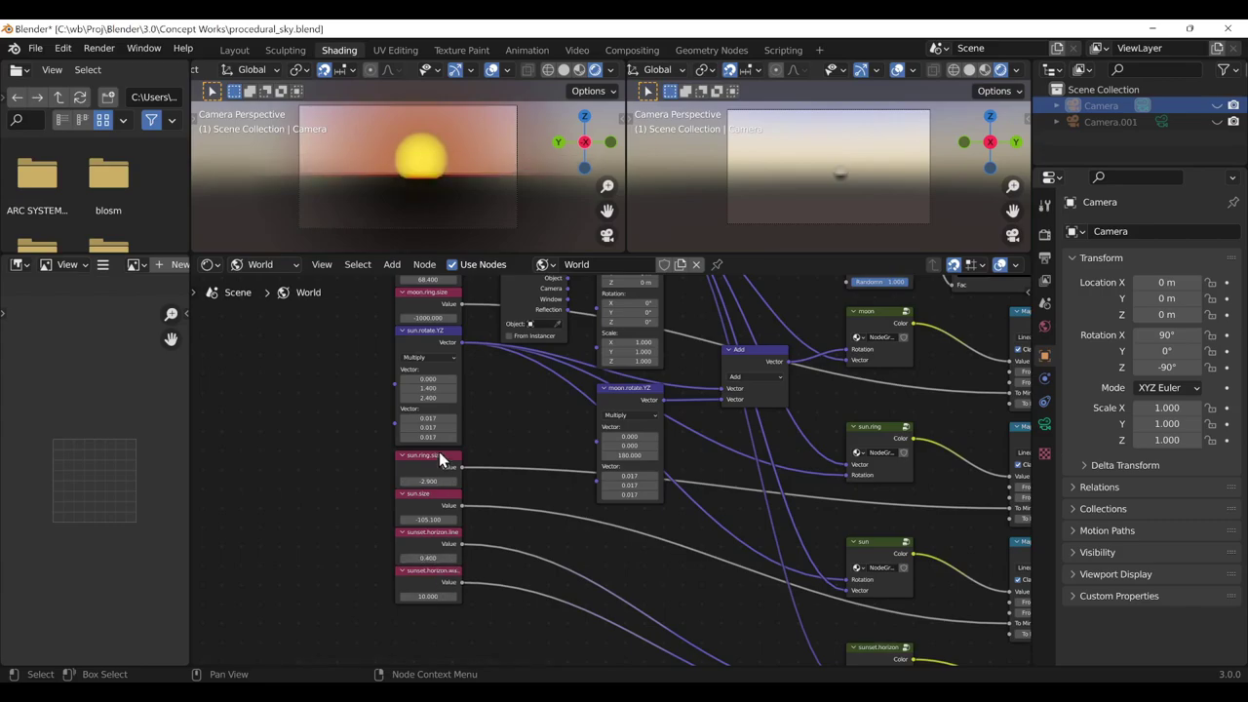
# Set sun.rotate.YZ to 0, 1.200, 0.700 and retune the sunset horizon line and width values
pyautogui.moveTo(426, 396); pyautogui.dragTo(400, 388)
pyautogui.press('BackSpace')
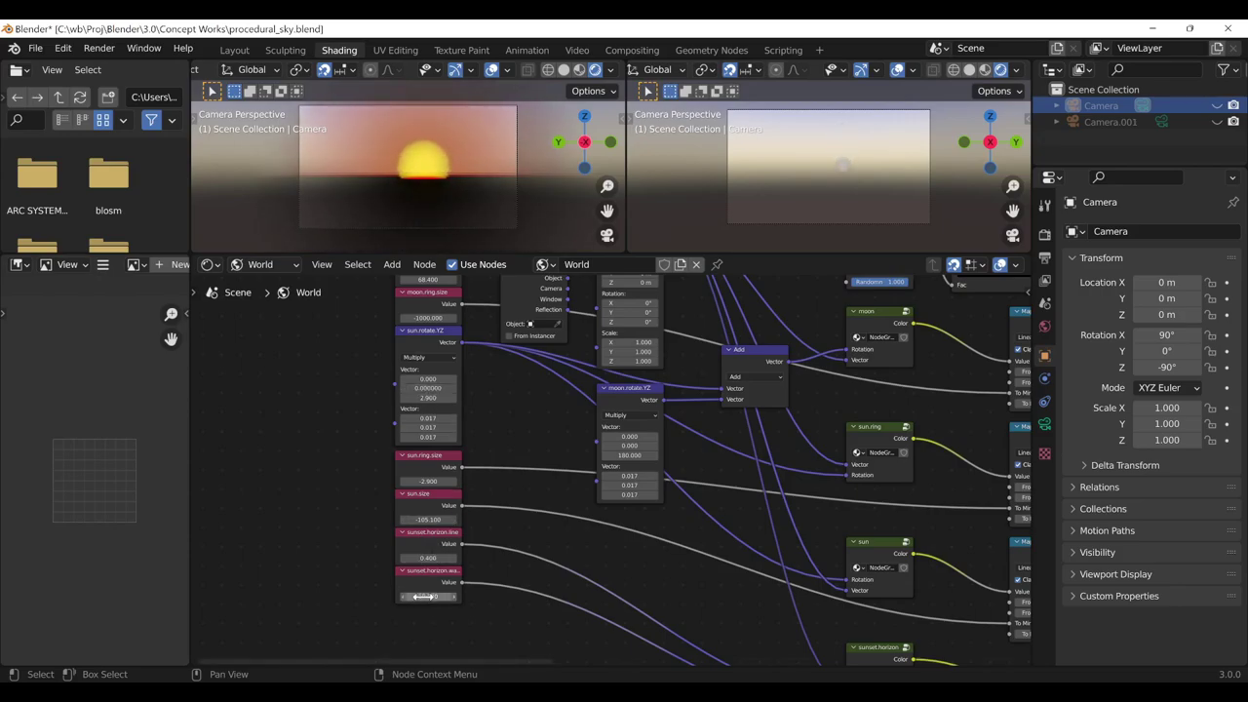
pyautogui.moveTo(422, 596)
pyautogui.mouseDown()
pyautogui.moveTo(404, 595)
pyautogui.moveTo(447, 596)
pyautogui.mouseUp()
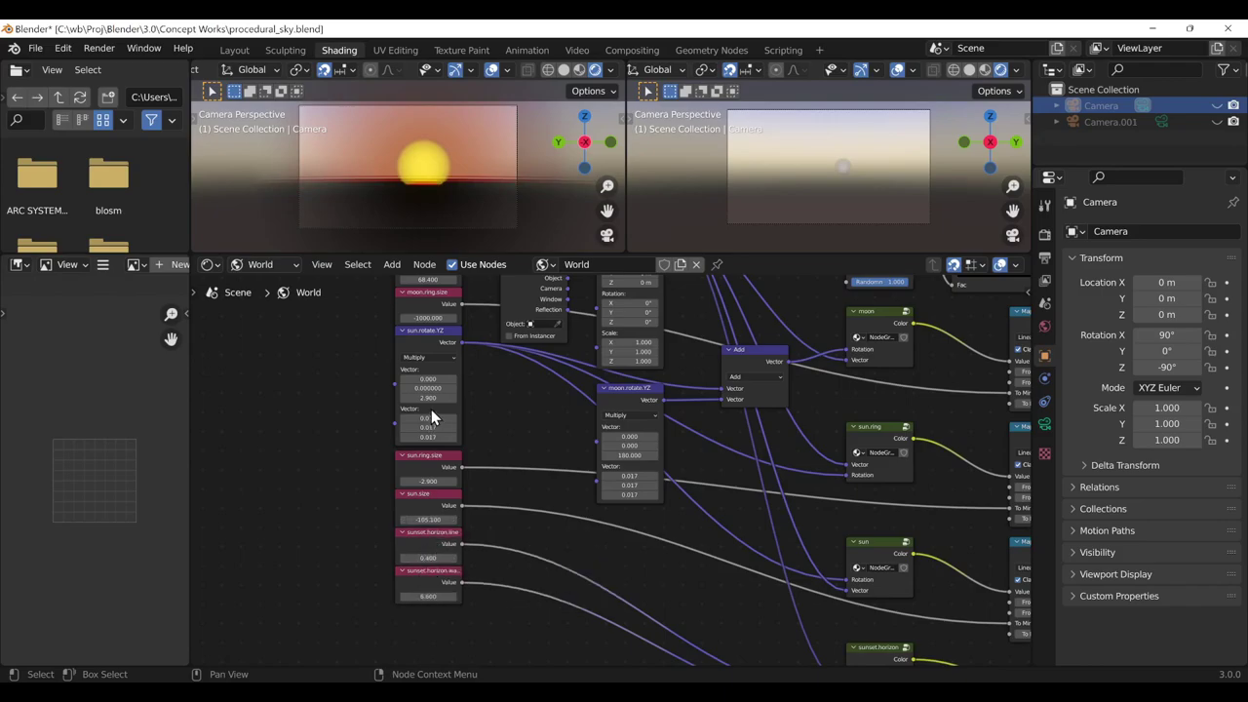
pyautogui.moveTo(427, 388)
pyautogui.mouseDown()
pyautogui.moveTo(399, 388)
pyautogui.moveTo(453, 389)
pyautogui.mouseUp()
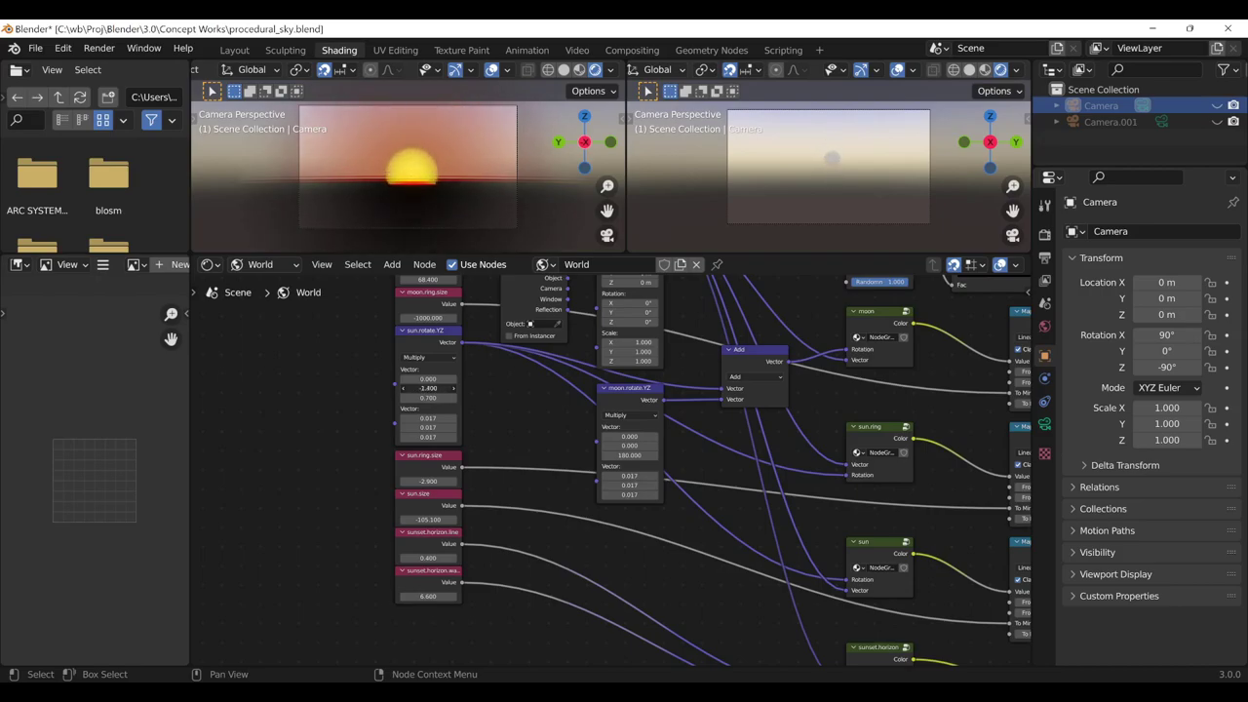
pyautogui.moveTo(432, 557)
pyautogui.mouseDown()
pyautogui.moveTo(414, 557)
pyautogui.moveTo(477, 597)
pyautogui.mouseUp()
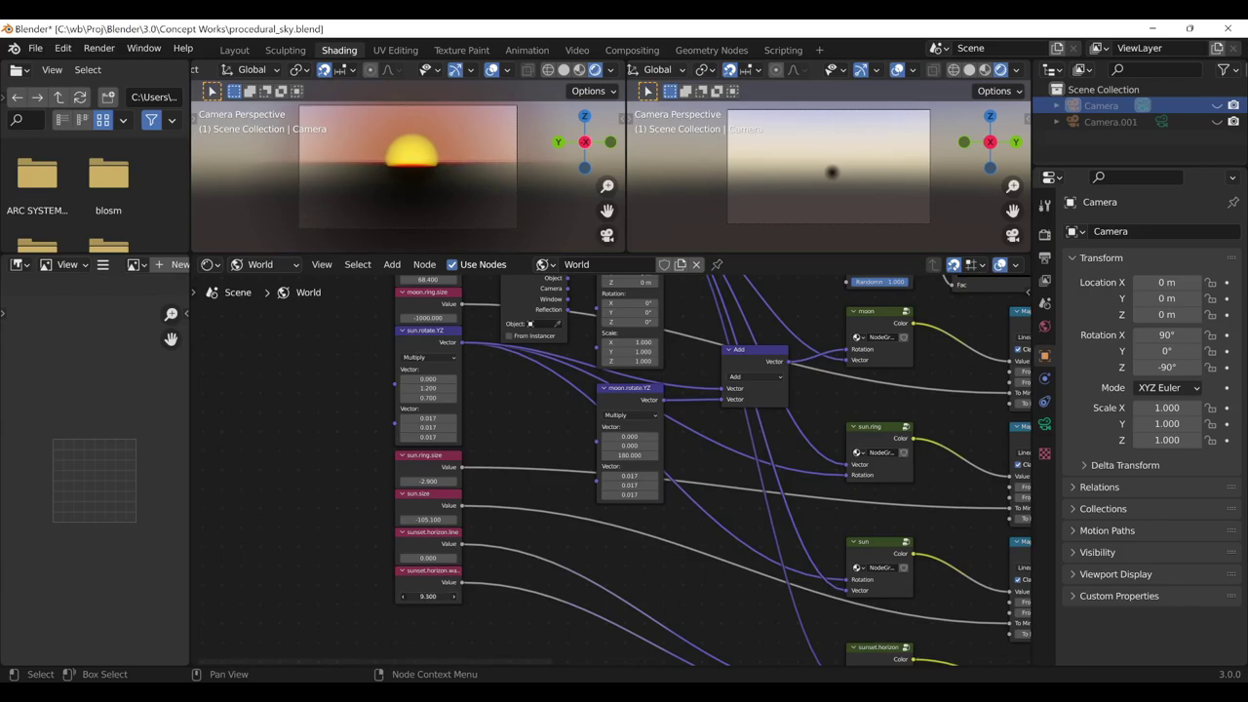
# Cut the sunset horizon width to 1.500 and step sunset.horizon.line up to 0.200
pyautogui.moveTo(429, 596); pyautogui.dragTo(332, 596)
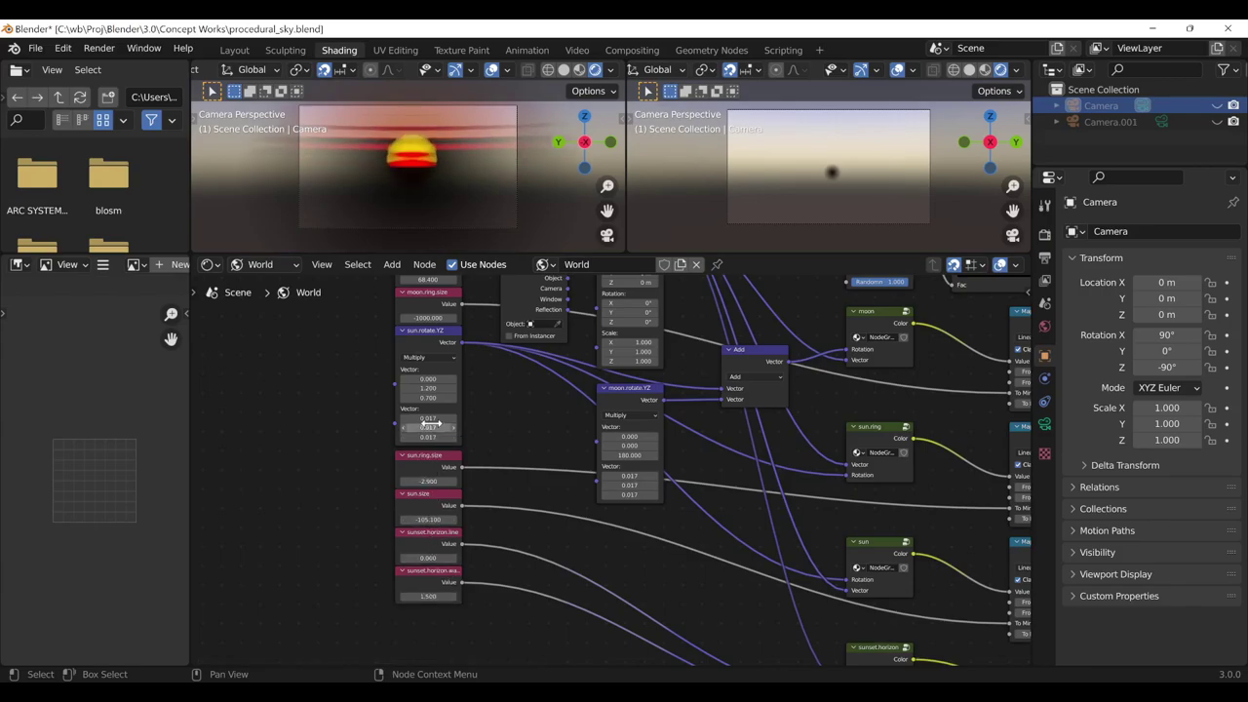
pyautogui.moveTo(425, 551); pyautogui.dragTo(410, 551)
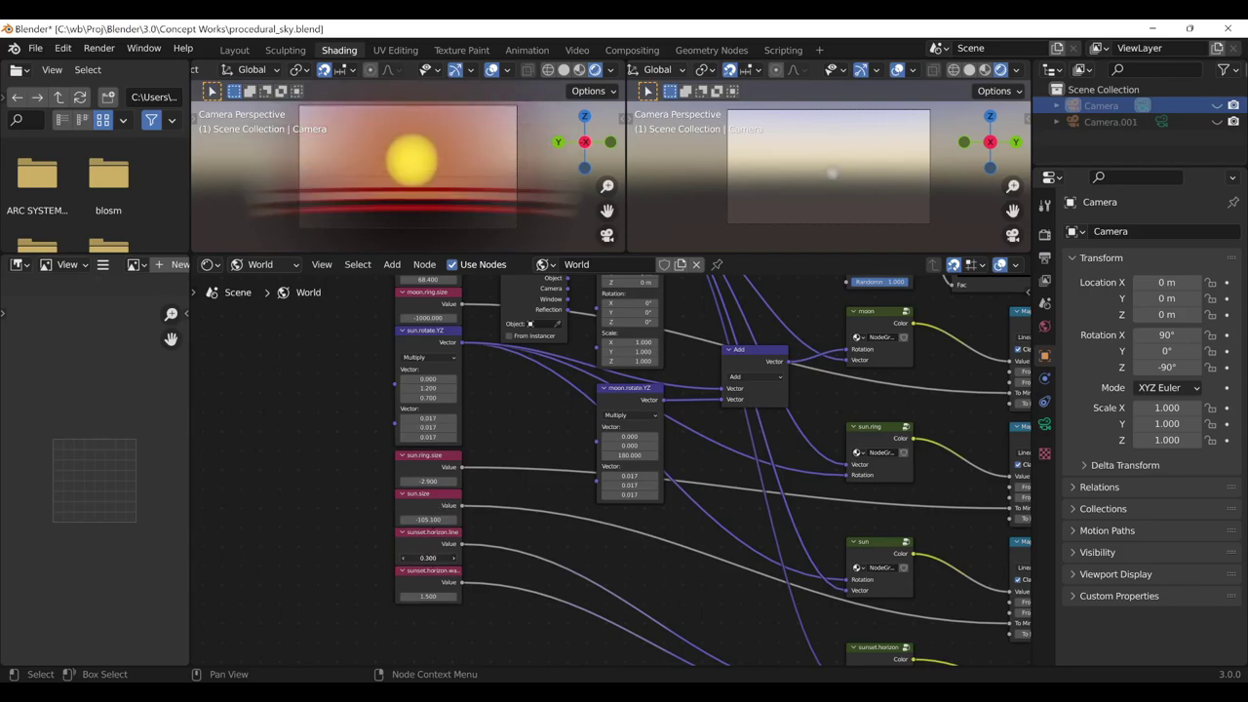
pyautogui.moveTo(427, 557)
pyautogui.mouseDown()
pyautogui.moveTo(451, 558)
pyautogui.moveTo(420, 557)
pyautogui.mouseUp()
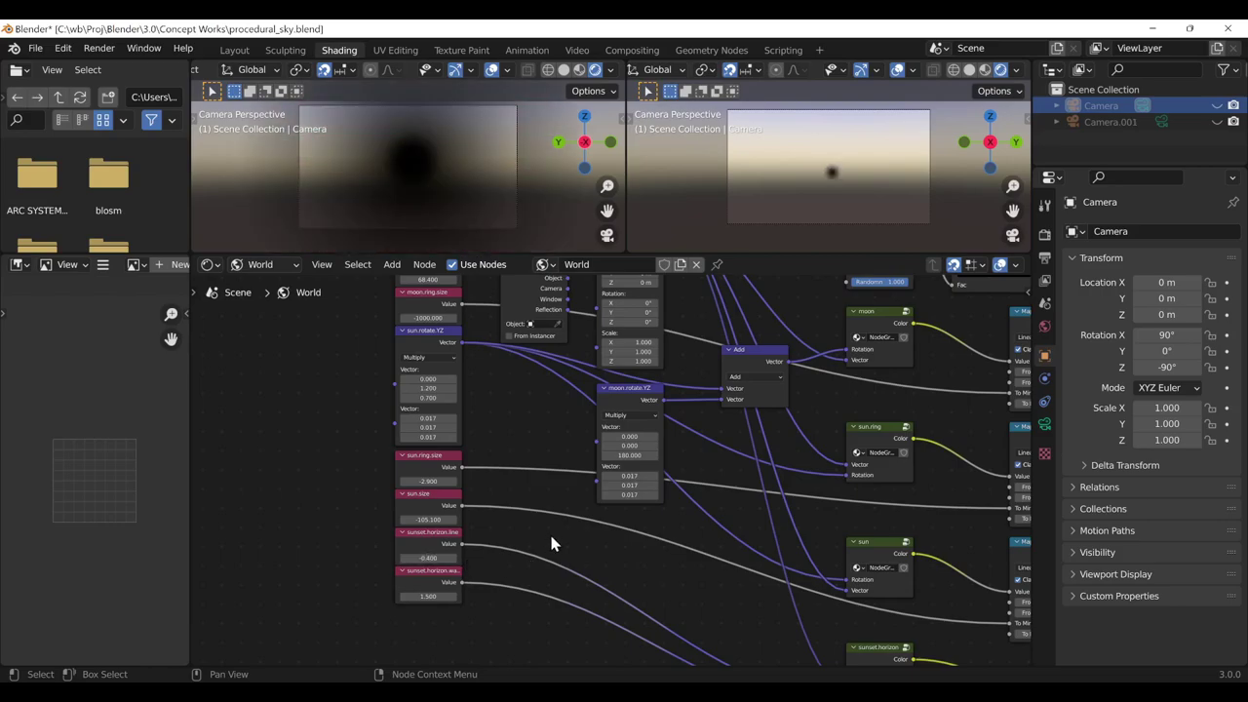
pyautogui.click(452, 557)
pyautogui.click(452, 558)
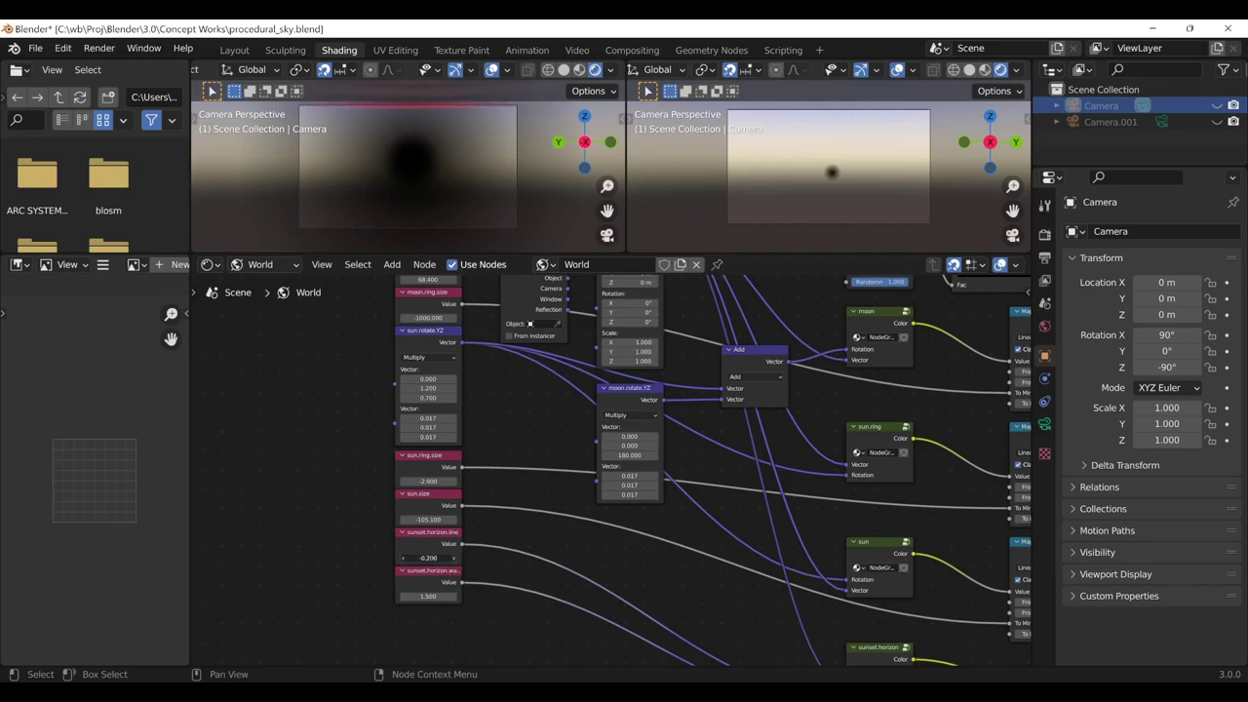
pyautogui.click(452, 558)
pyautogui.click(452, 557)
pyautogui.click(452, 558)
pyautogui.click(452, 558)
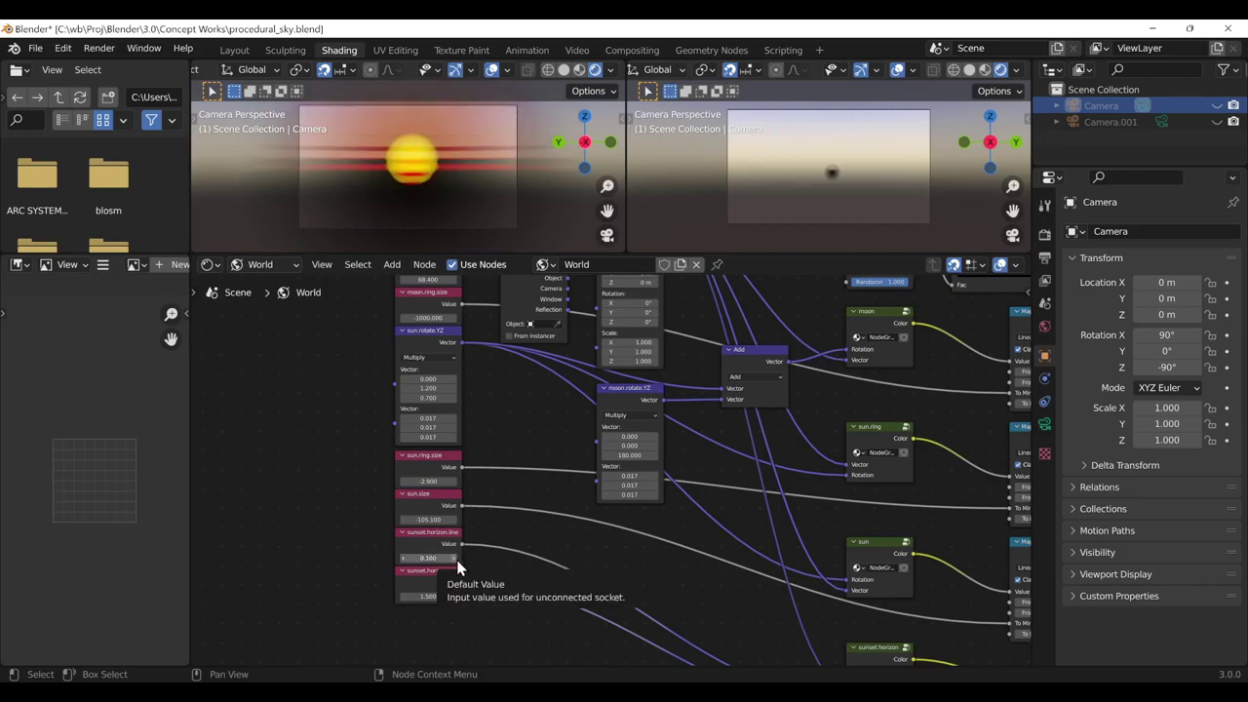
pyautogui.click(454, 557)
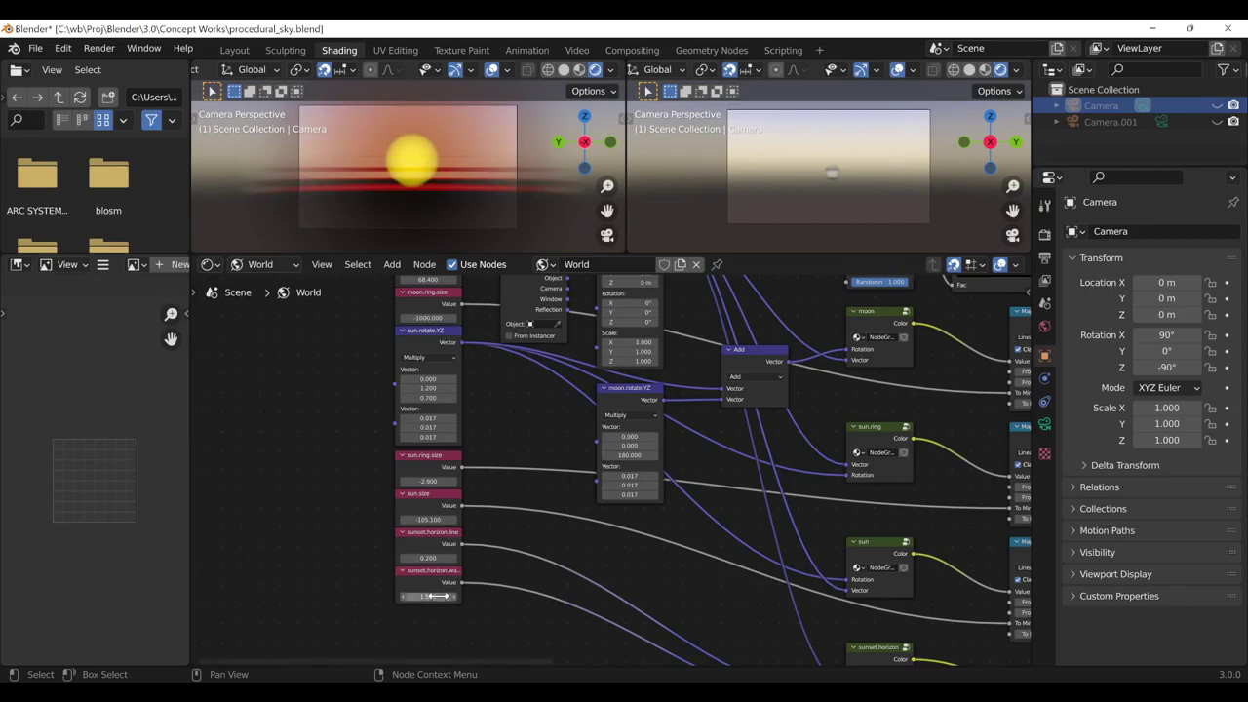
# Widen the sunset horizon to 2.200 and frame the whole node tree in a taller editor
pyautogui.moveTo(433, 597); pyautogui.dragTo(458, 597)
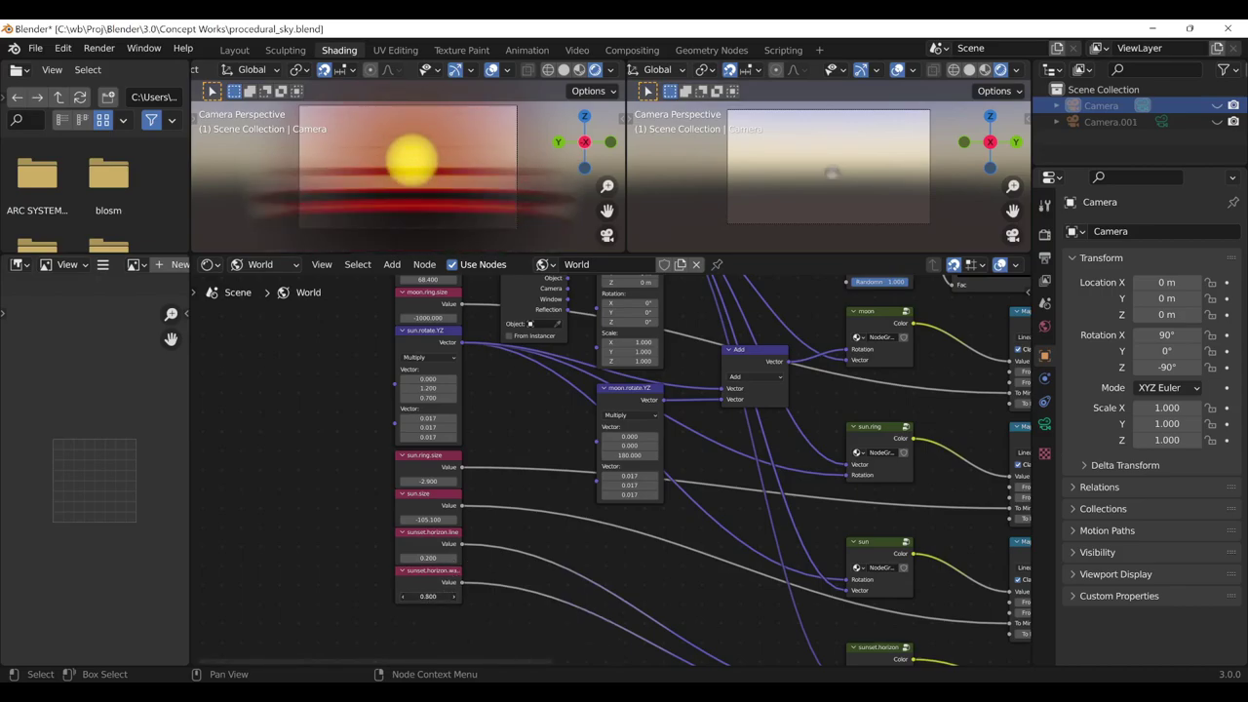
pyautogui.moveTo(458, 598); pyautogui.dragTo(485, 593)
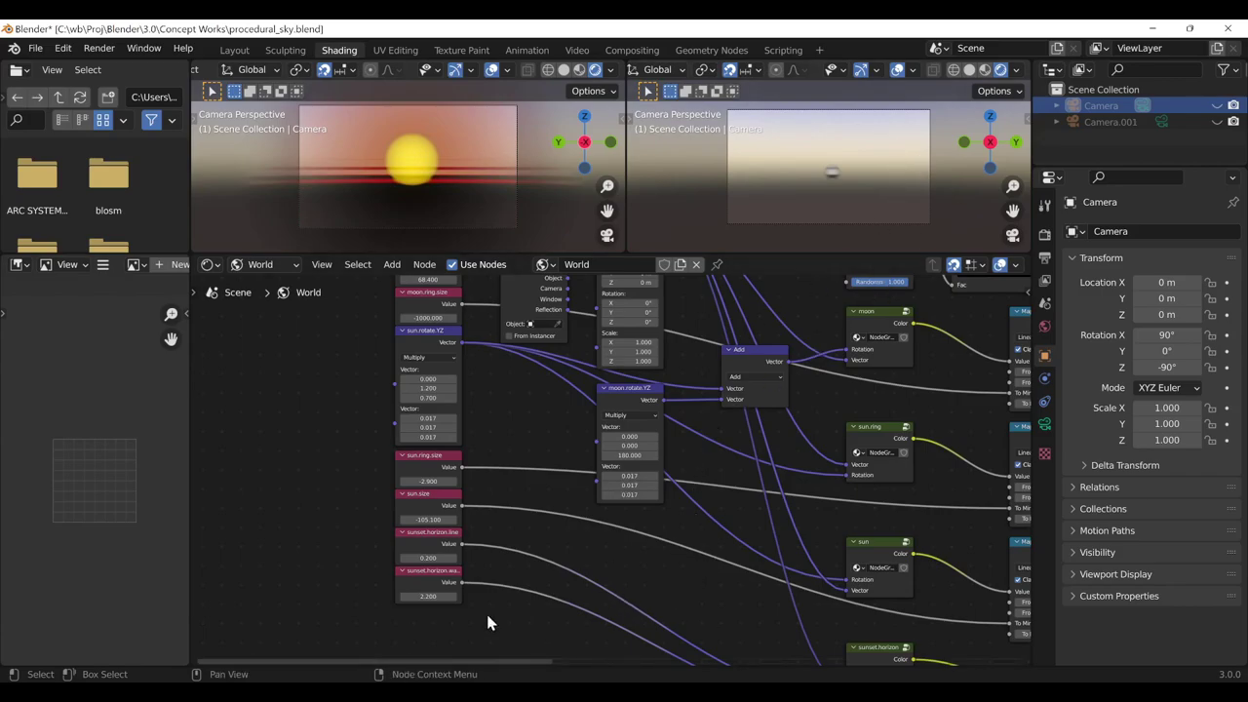
pyautogui.press('Home')
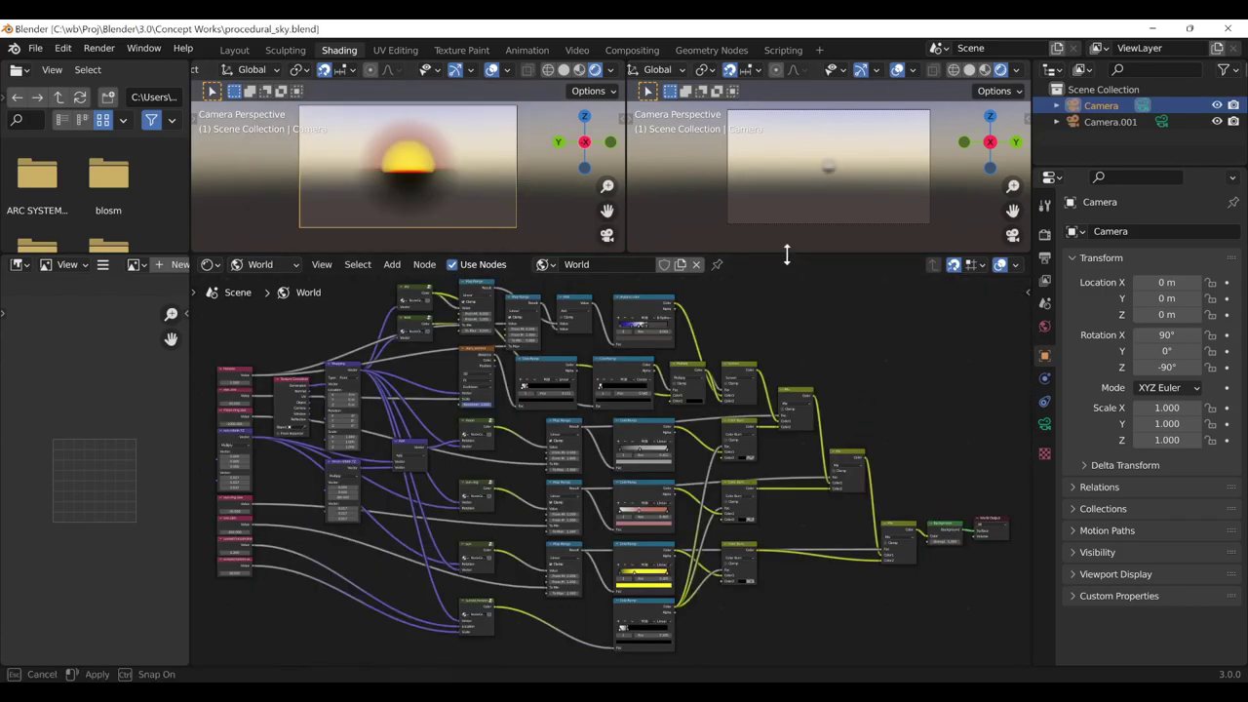
pyautogui.moveTo(785, 256); pyautogui.dragTo(807, 166)
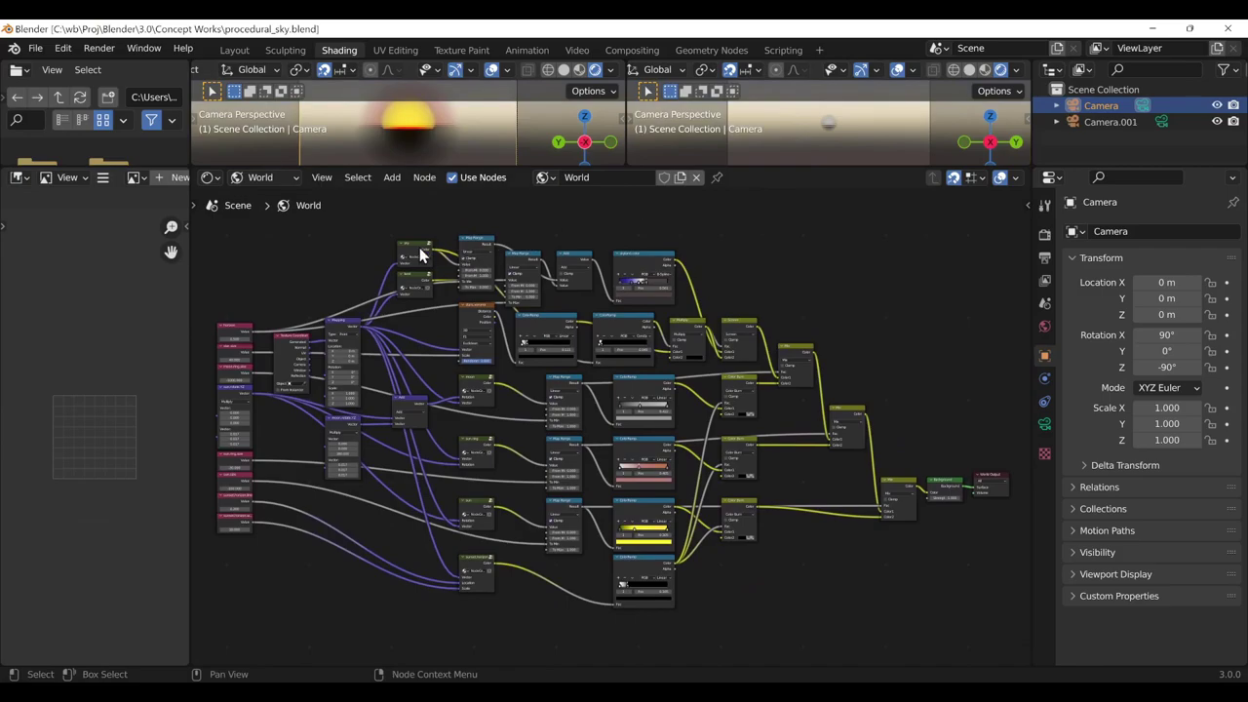
pyautogui.scroll(5, 835, 273)
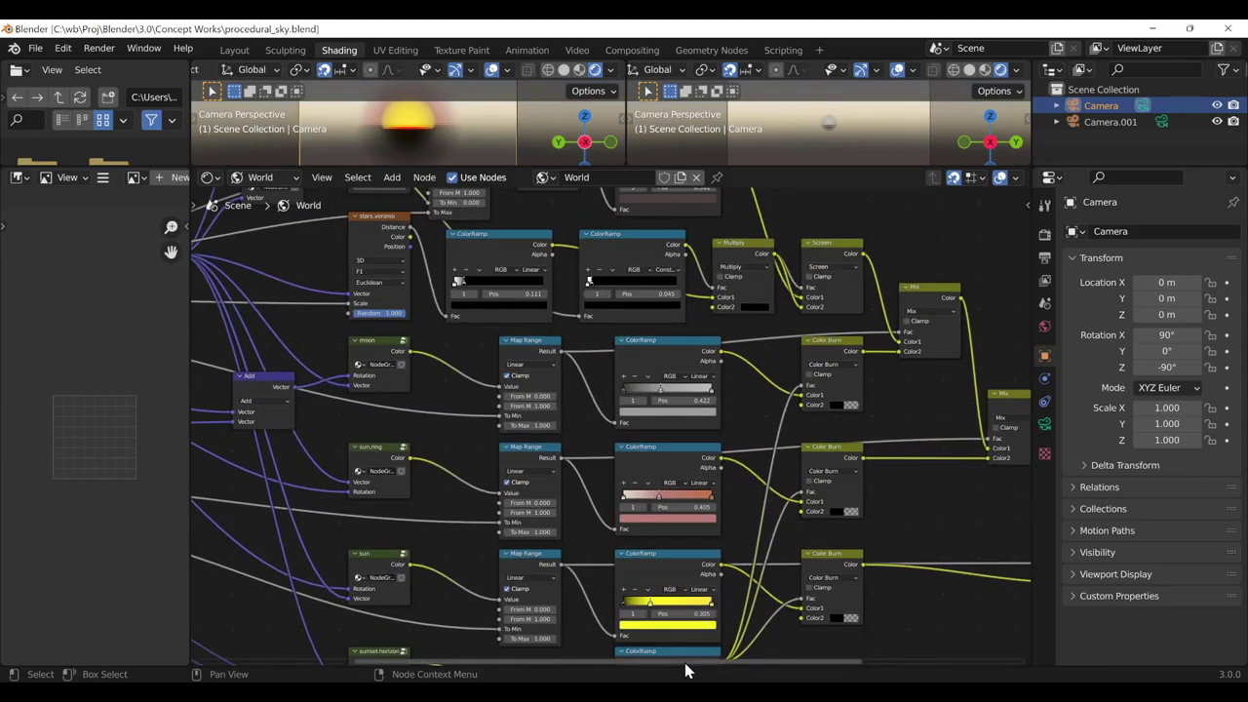
pyautogui.keyDown('ctrl'); pyautogui.hscroll(-5, 987, 403); pyautogui.keyUp('ctrl')
pyautogui.moveTo(1027, 321); pyautogui.dragTo(1051, 143)
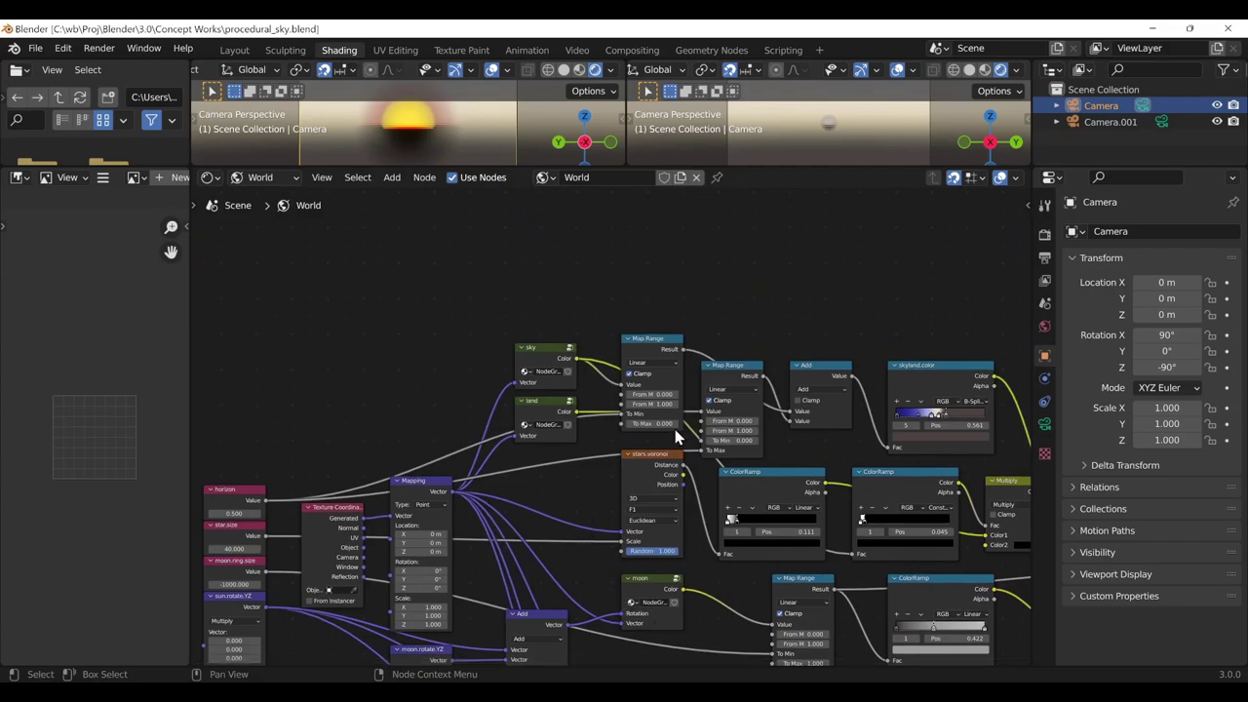
pyautogui.scroll(2, 671, 426)
pyautogui.click(524, 327)
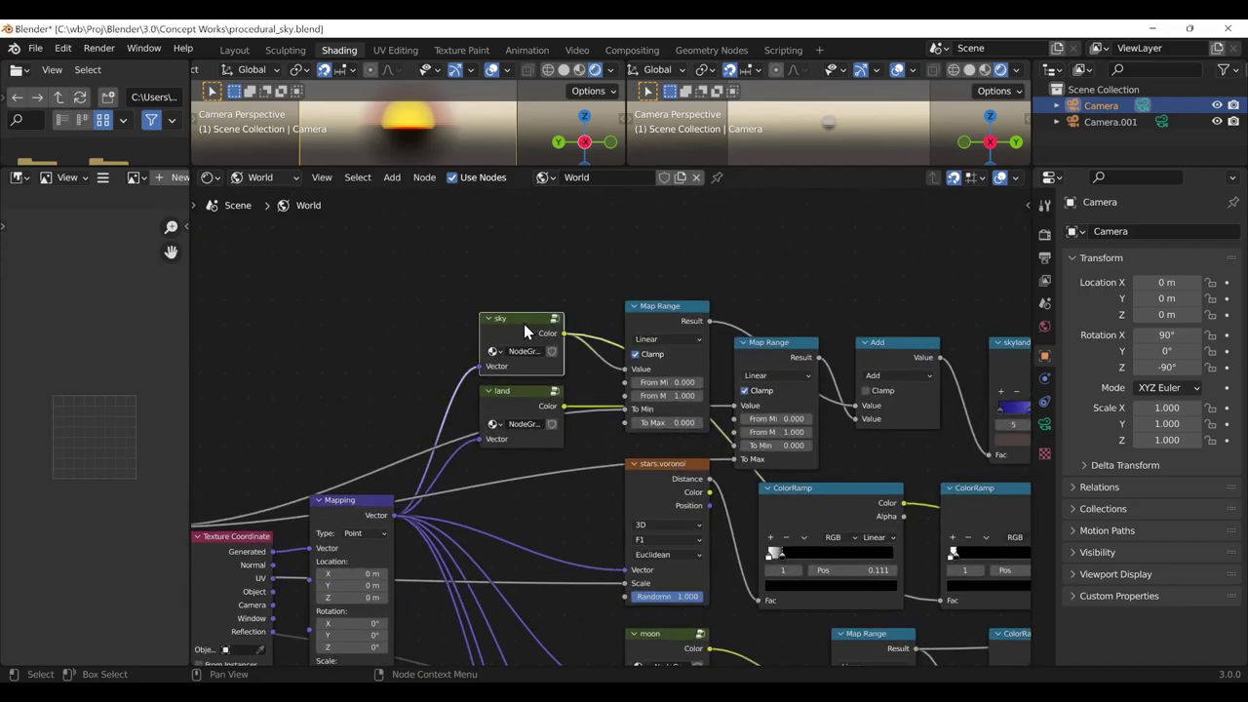
pyautogui.press('Tab')
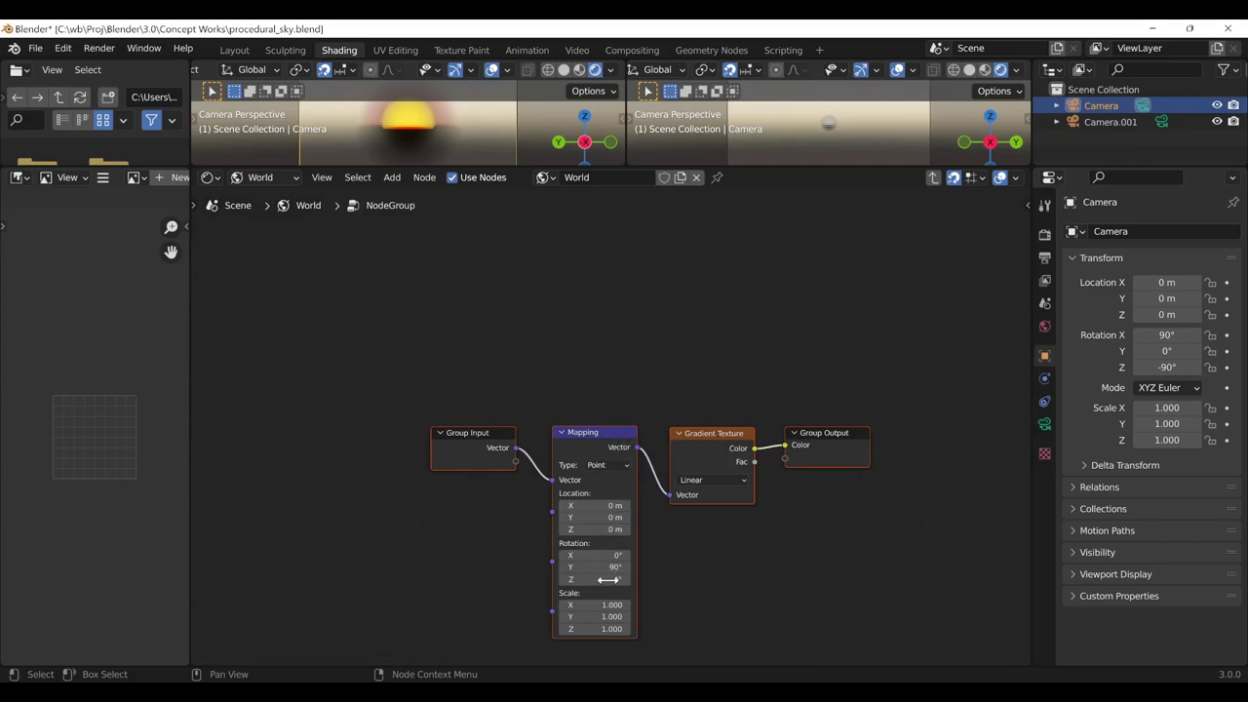
pyautogui.press('Tab')
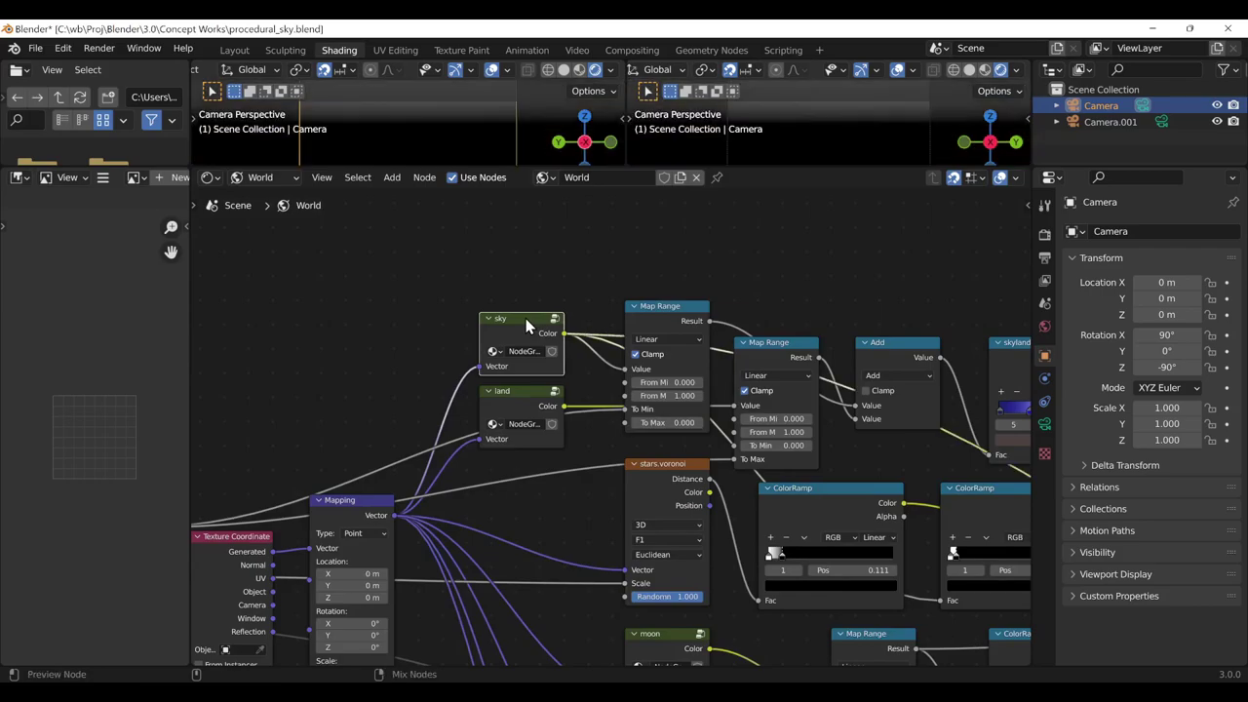
# Enlarge the camera viewports and set the land group's Mapping rotation Y to -90°
pyautogui.moveTo(496, 164); pyautogui.dragTo(488, 254)
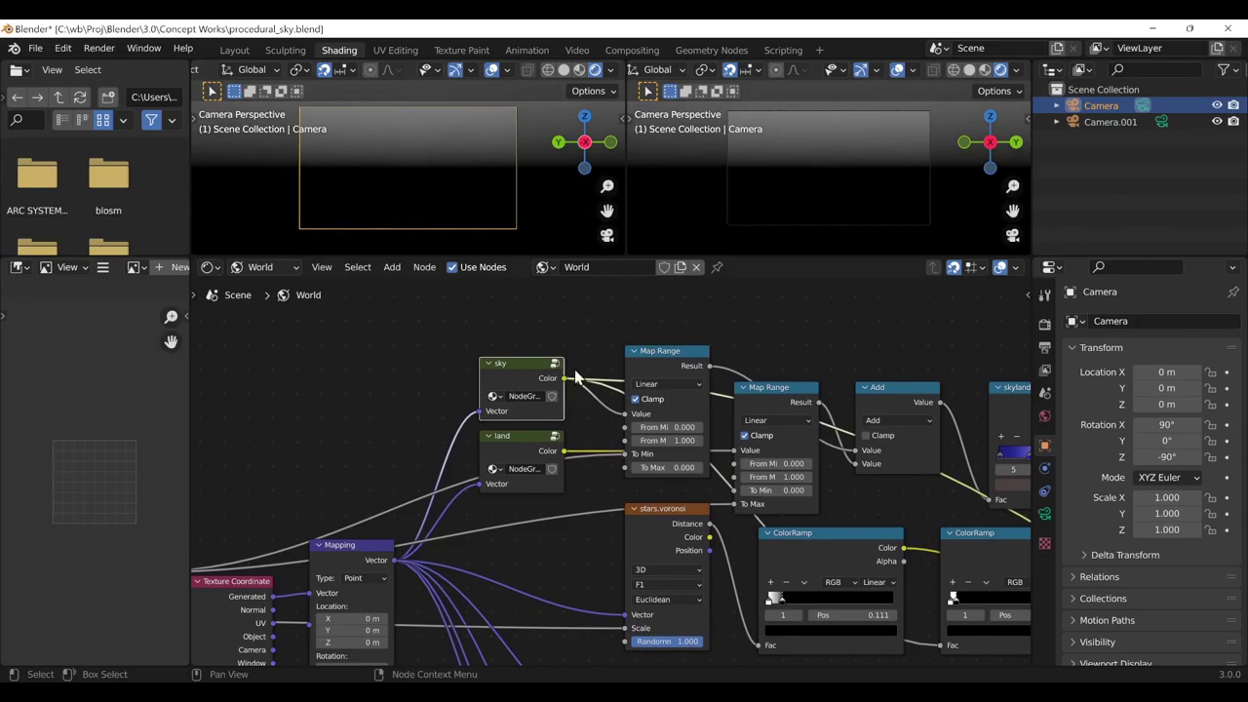
pyautogui.click(521, 446)
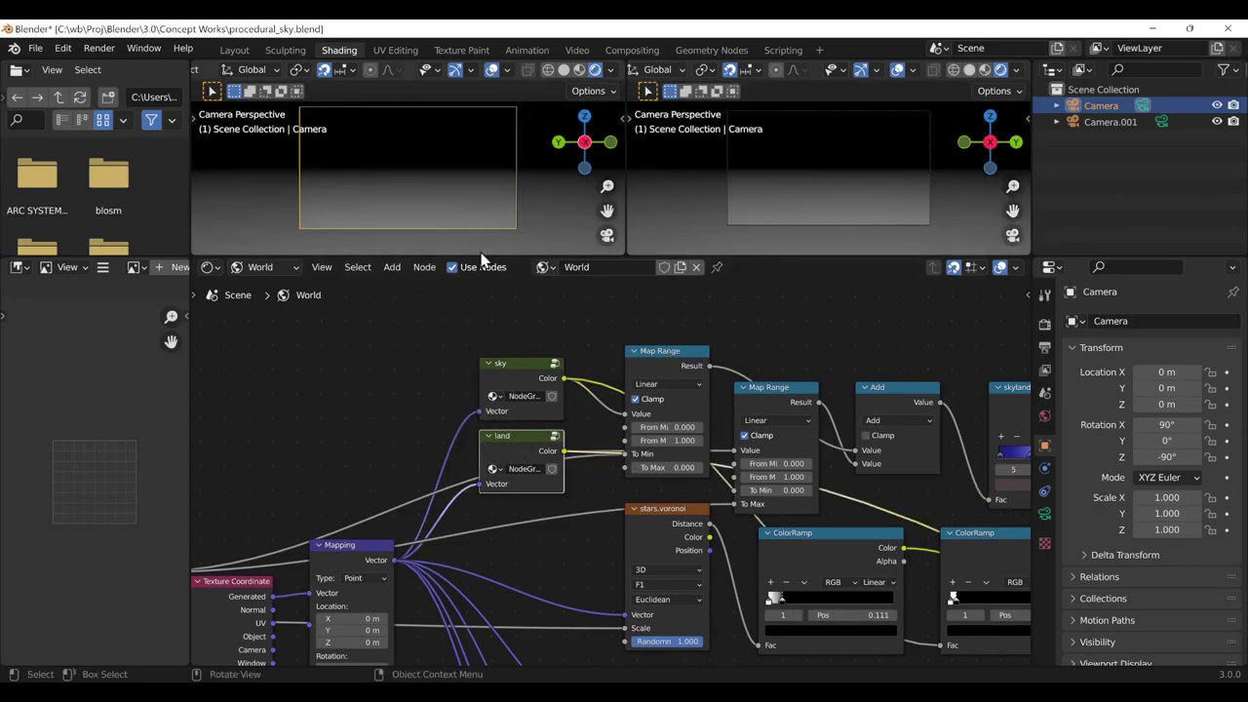
pyautogui.press('Tab')
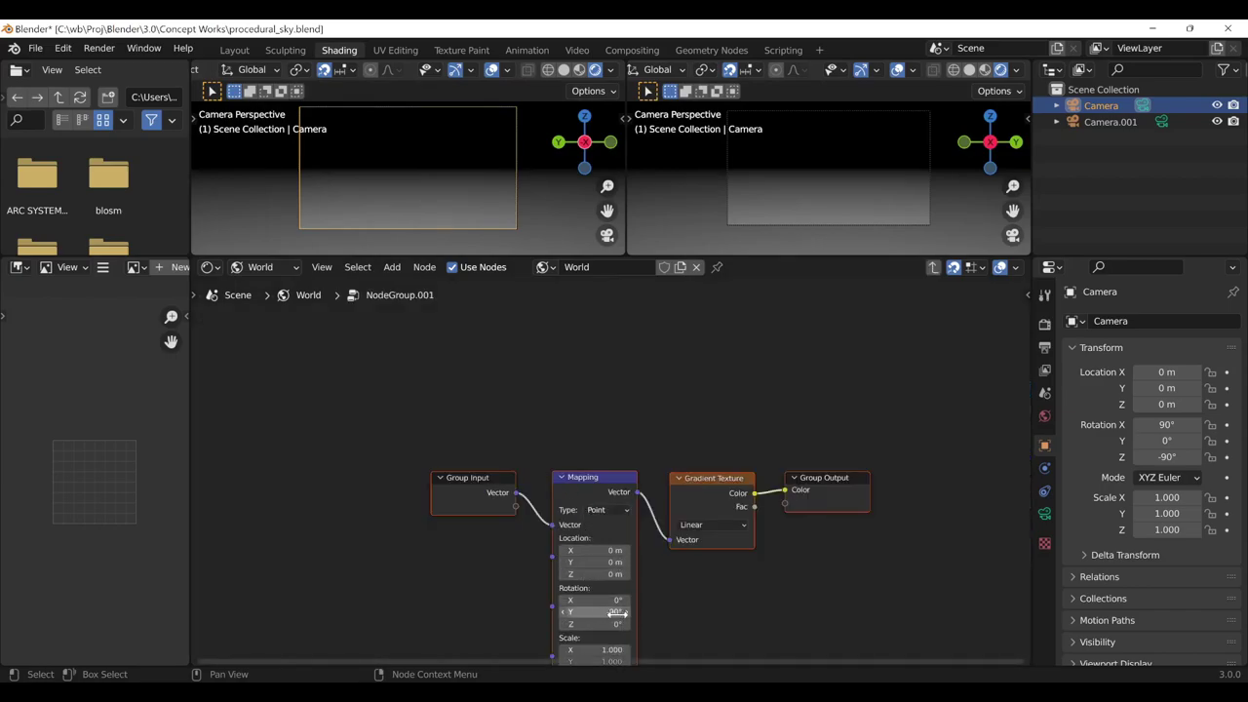
pyautogui.press('-')
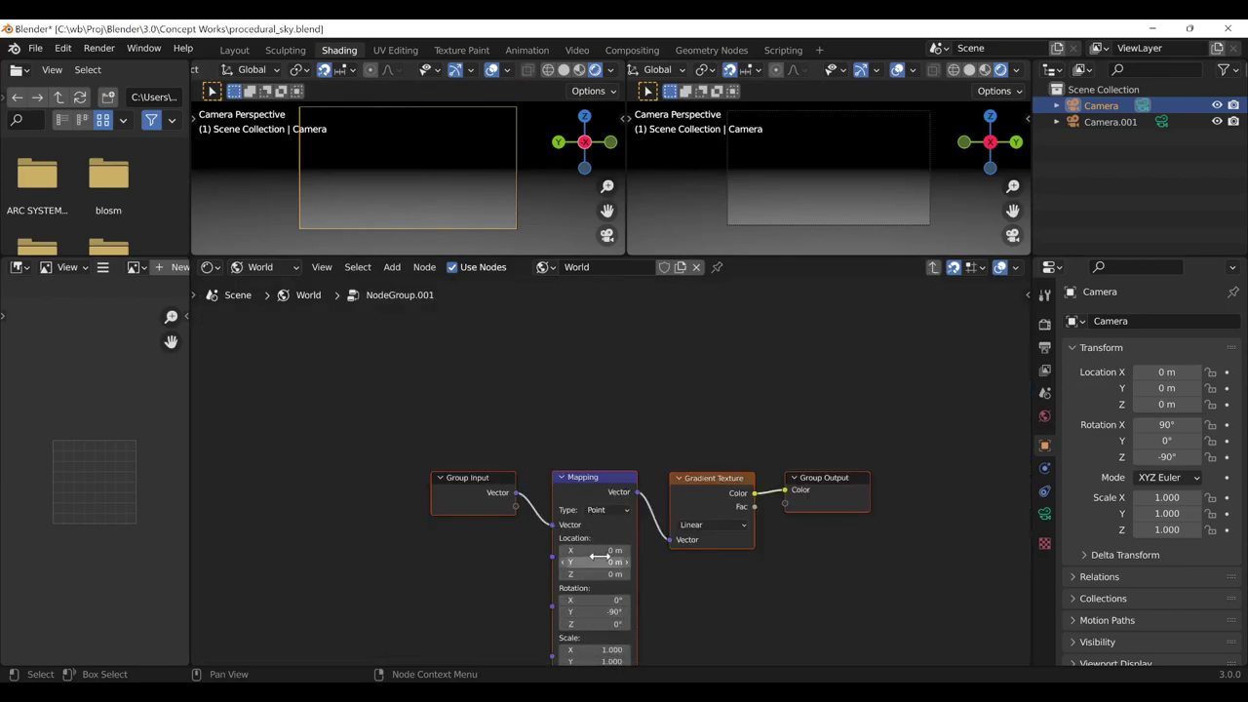
pyautogui.press('Tab')
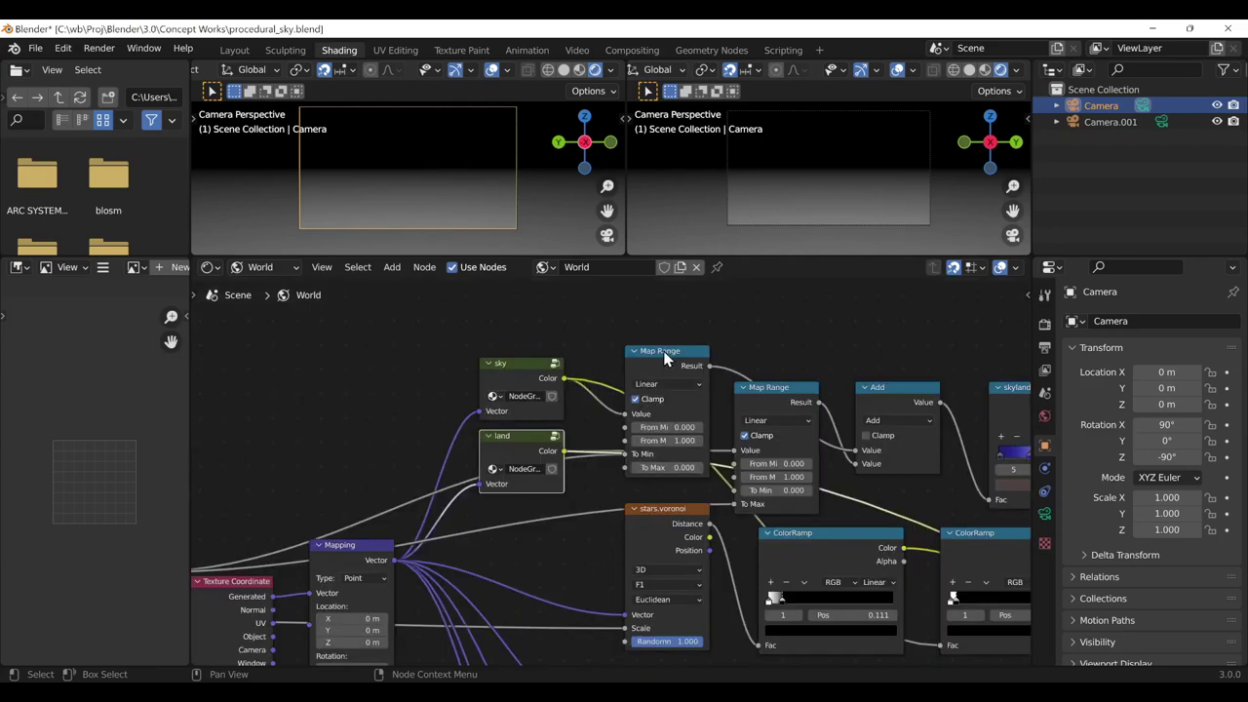
# Preview the Add node's light grey output in the camera viewports
pyautogui.click(664, 359)
pyautogui.click(765, 388)
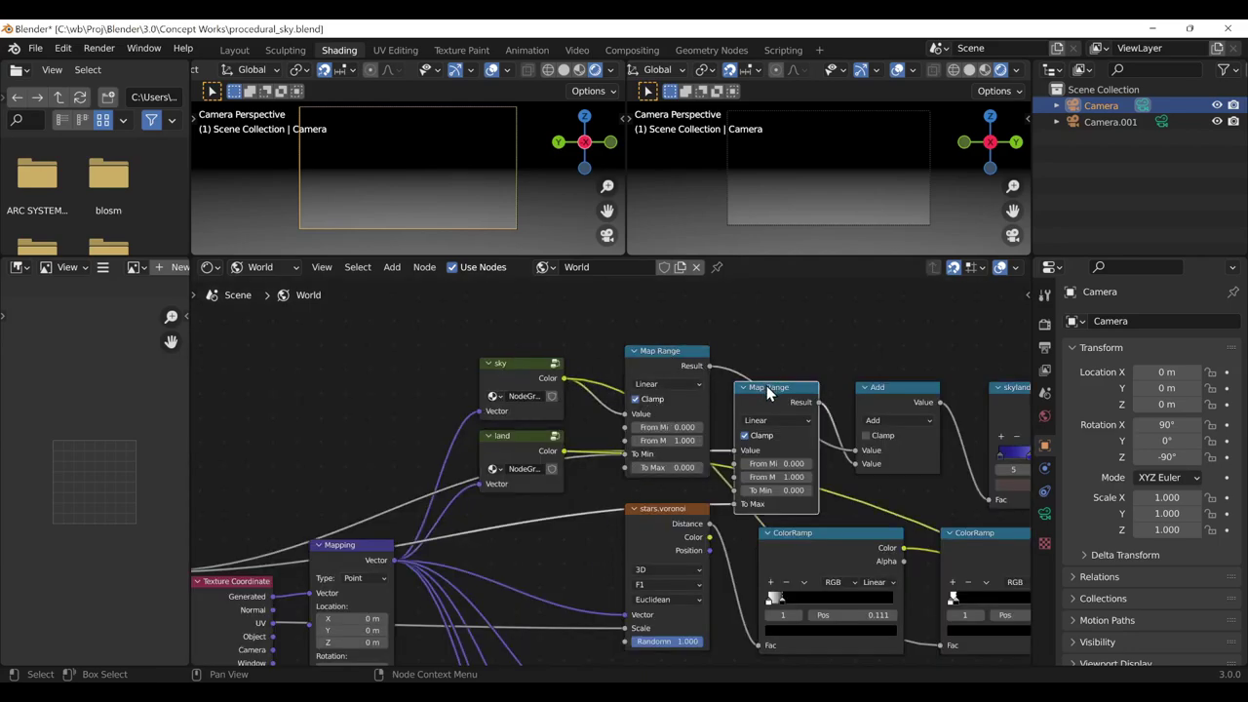
pyautogui.click(900, 388)
pyautogui.keyDown('ctrl'); pyautogui.keyDown('shift'); pyautogui.click(901, 388); pyautogui.keyUp('shift'); pyautogui.keyUp('ctrl')
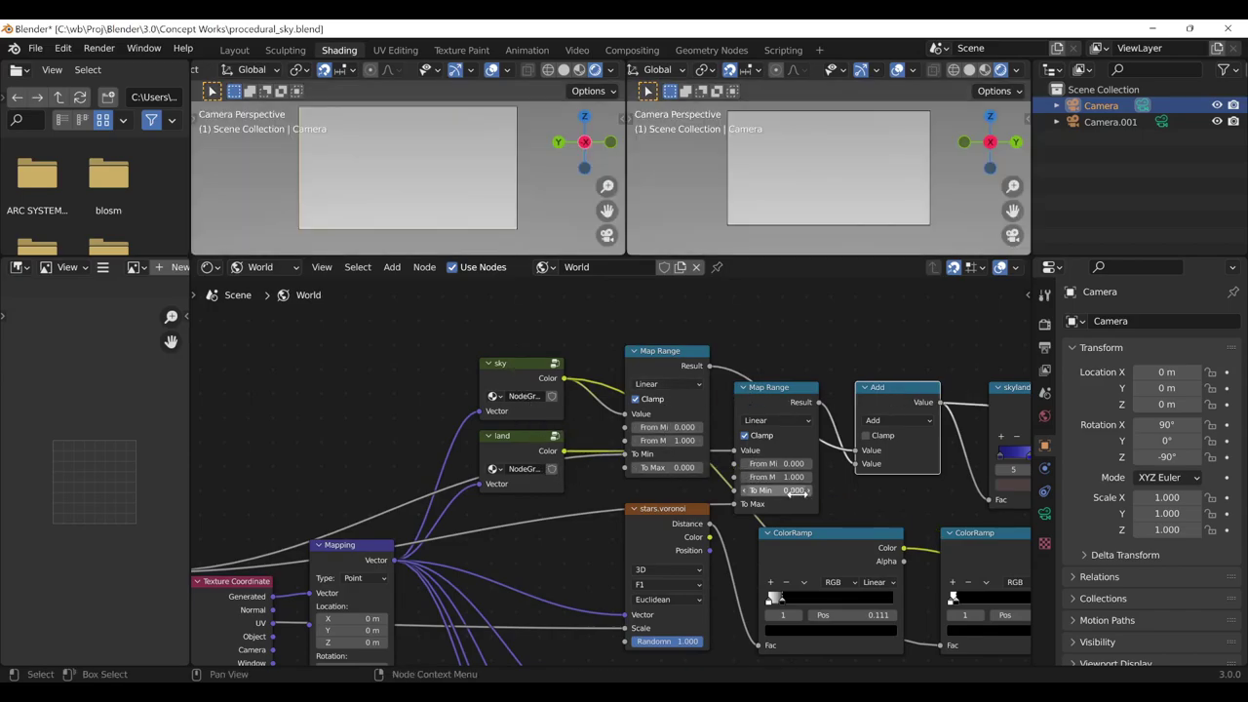
pyautogui.moveTo(602, 663)
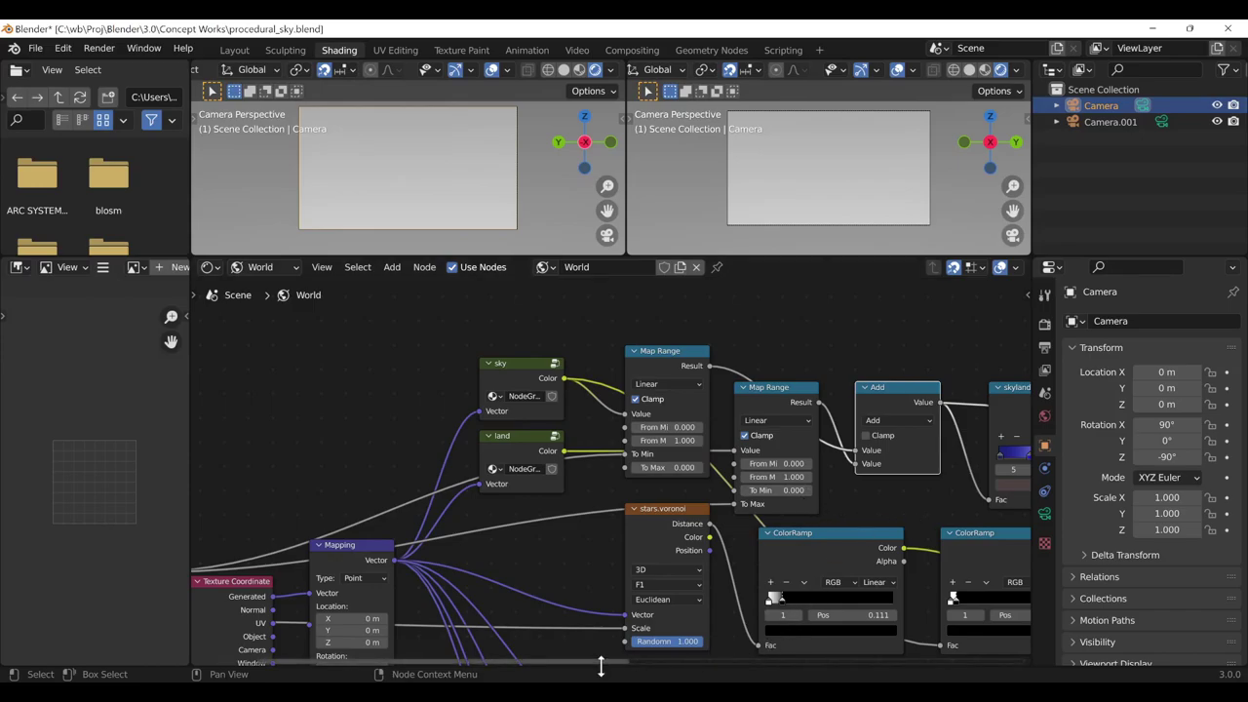
# Preview skyland.color in the viewports and slide its gradient stop slightly right
pyautogui.moveTo(599, 670); pyautogui.dragTo(702, 671)
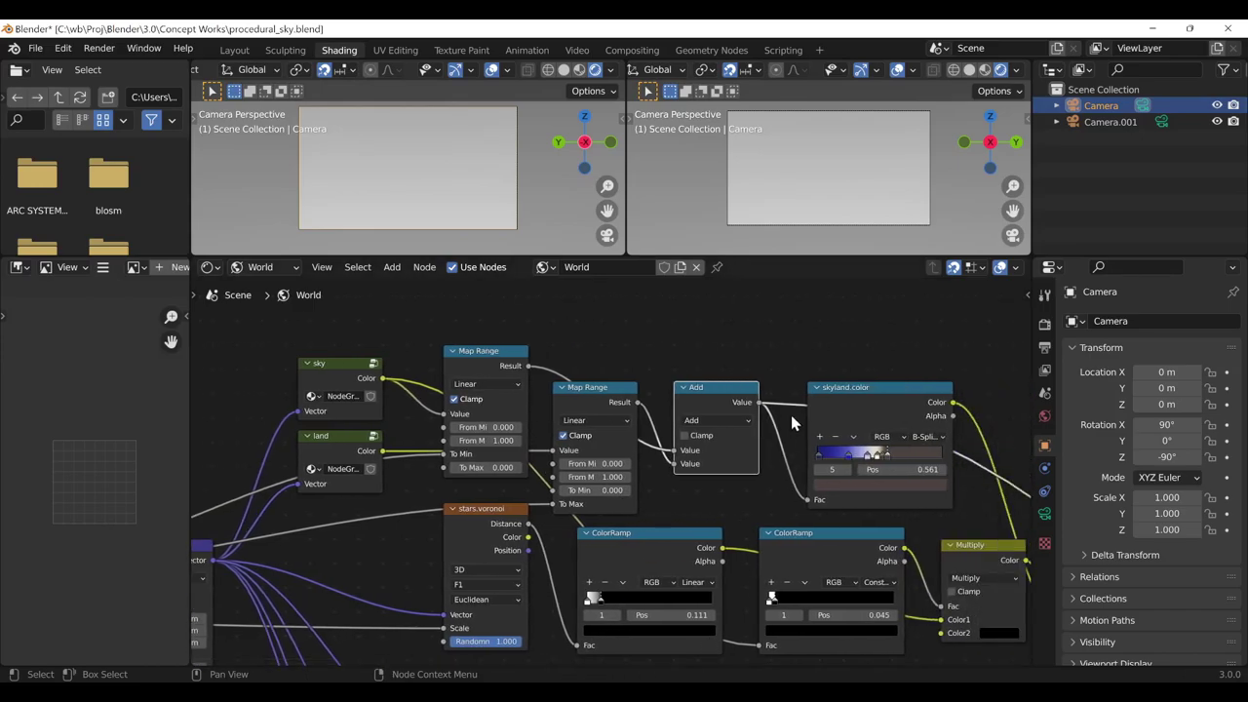
pyautogui.keyDown('ctrl'); pyautogui.keyDown('shift'); pyautogui.click(869, 388); pyautogui.keyUp('shift'); pyautogui.keyUp('ctrl')
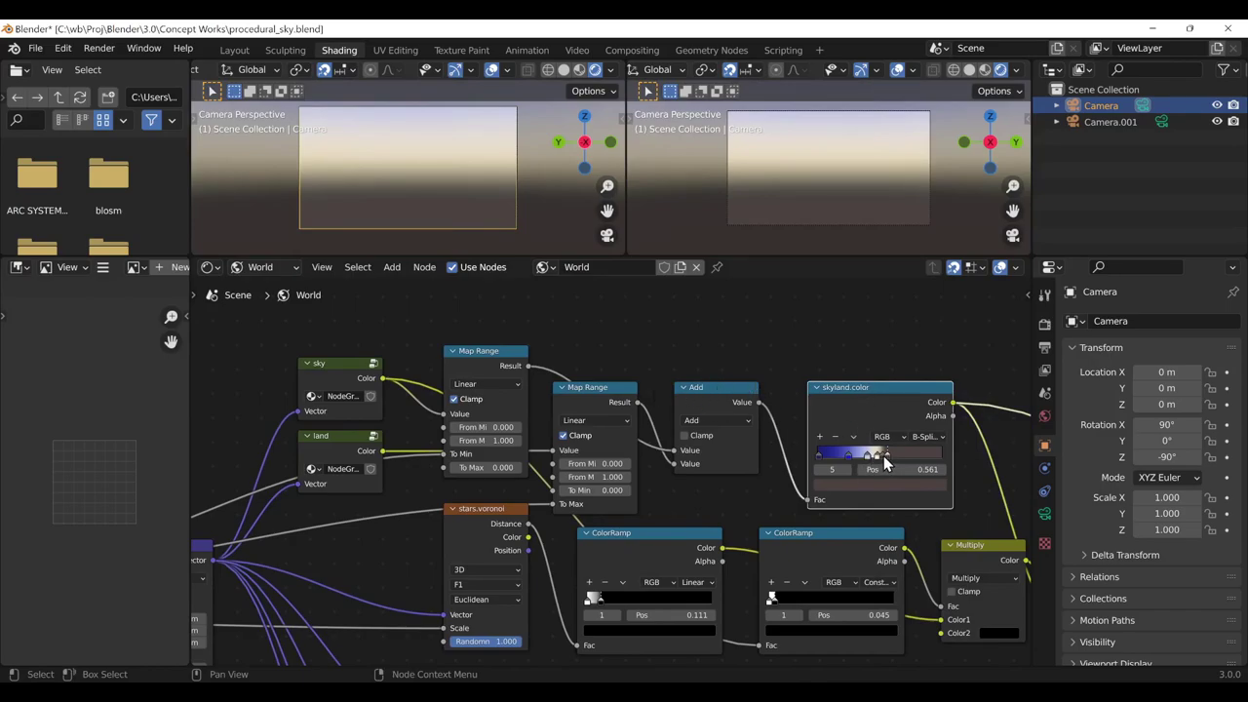
pyautogui.moveTo(883, 457); pyautogui.dragTo(891, 458)
# Preview the stars.voronoi node's grey cell pattern in the camera viewports
pyautogui.moveTo(509, 662)
pyautogui.mouseDown()
pyautogui.moveTo(394, 671)
pyautogui.moveTo(433, 669)
pyautogui.mouseUp()
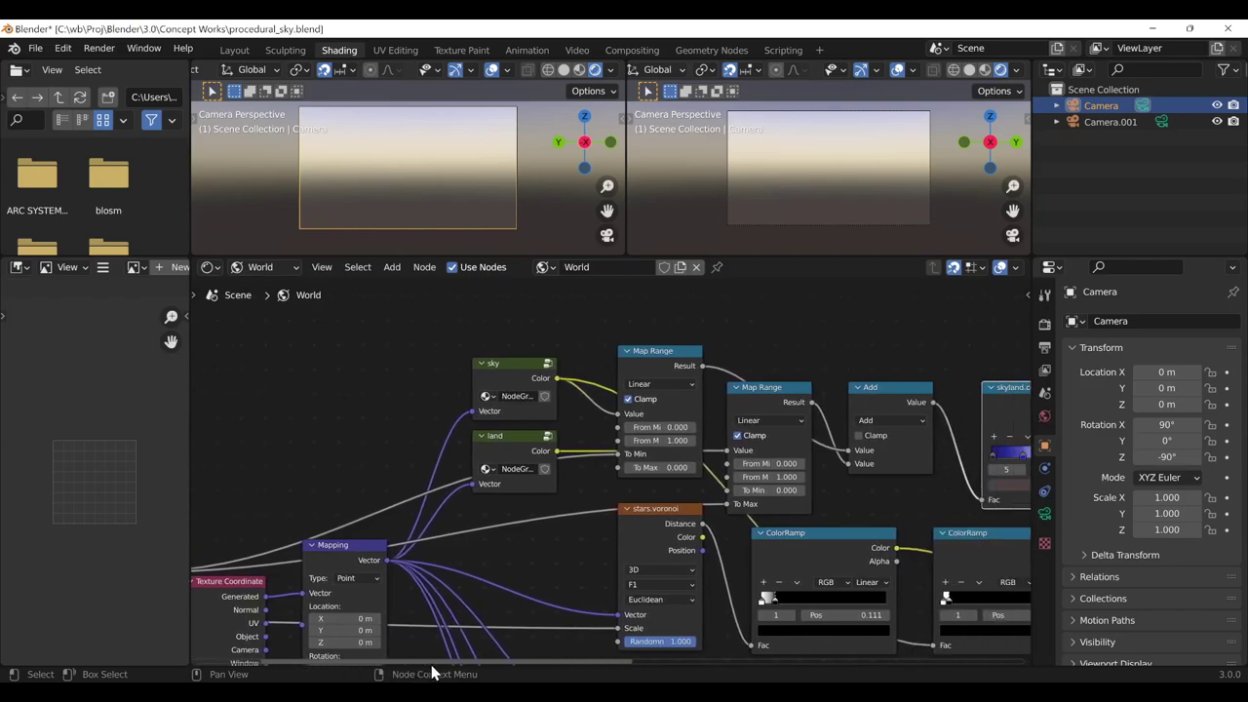
pyautogui.scroll(-1, 509, 569)
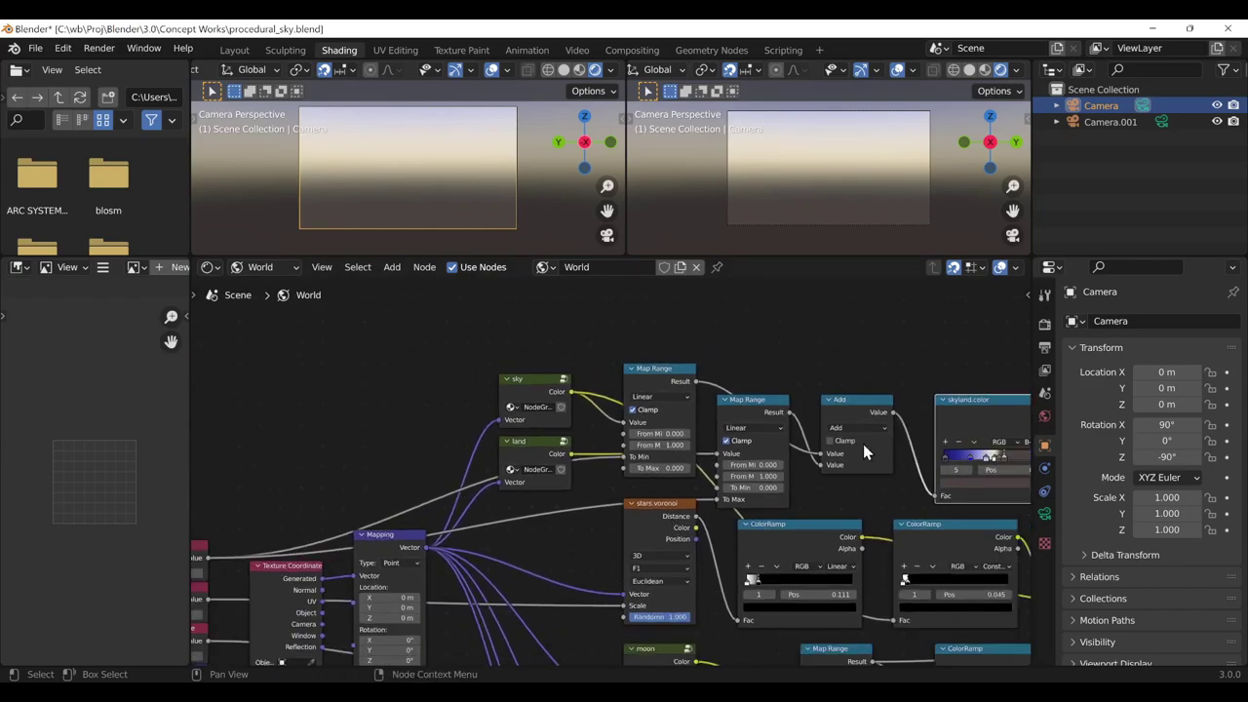
pyautogui.keyDown('shift'); pyautogui.scroll(-2, 612, 407); pyautogui.keyUp('shift')
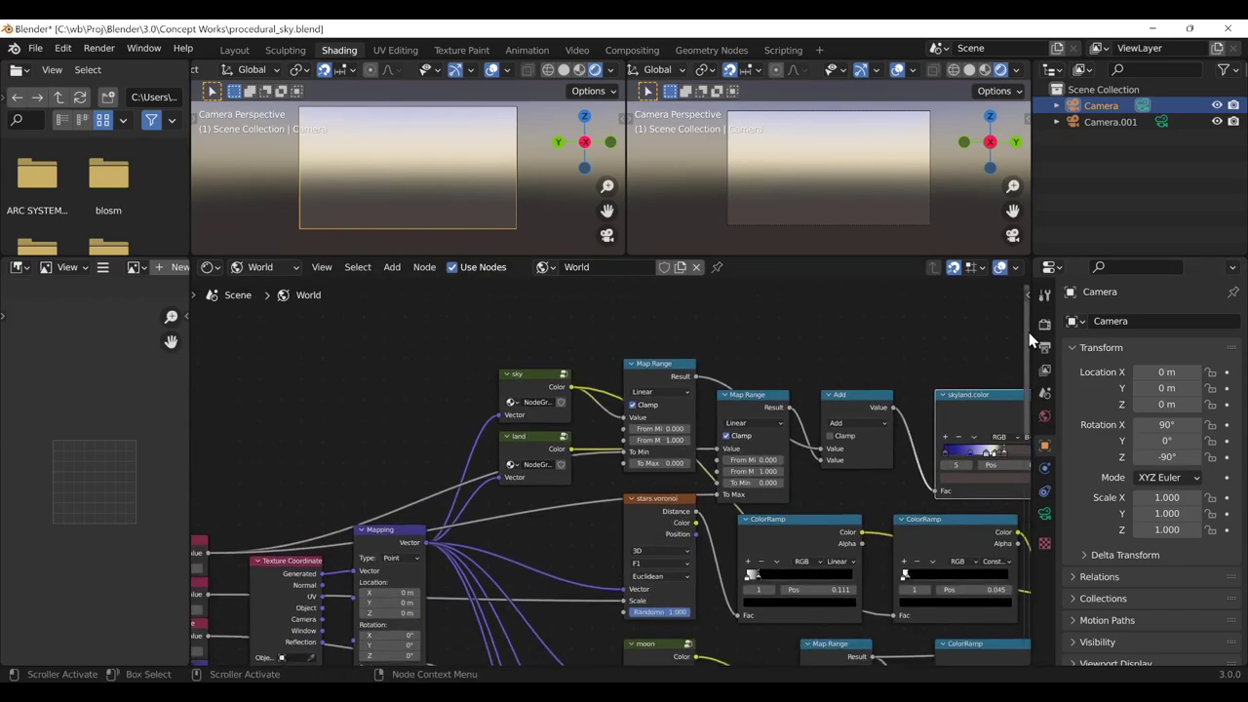
pyautogui.keyDown('ctrl'); pyautogui.keyDown('shift'); pyautogui.click(642, 447); pyautogui.keyUp('shift'); pyautogui.keyUp('ctrl')
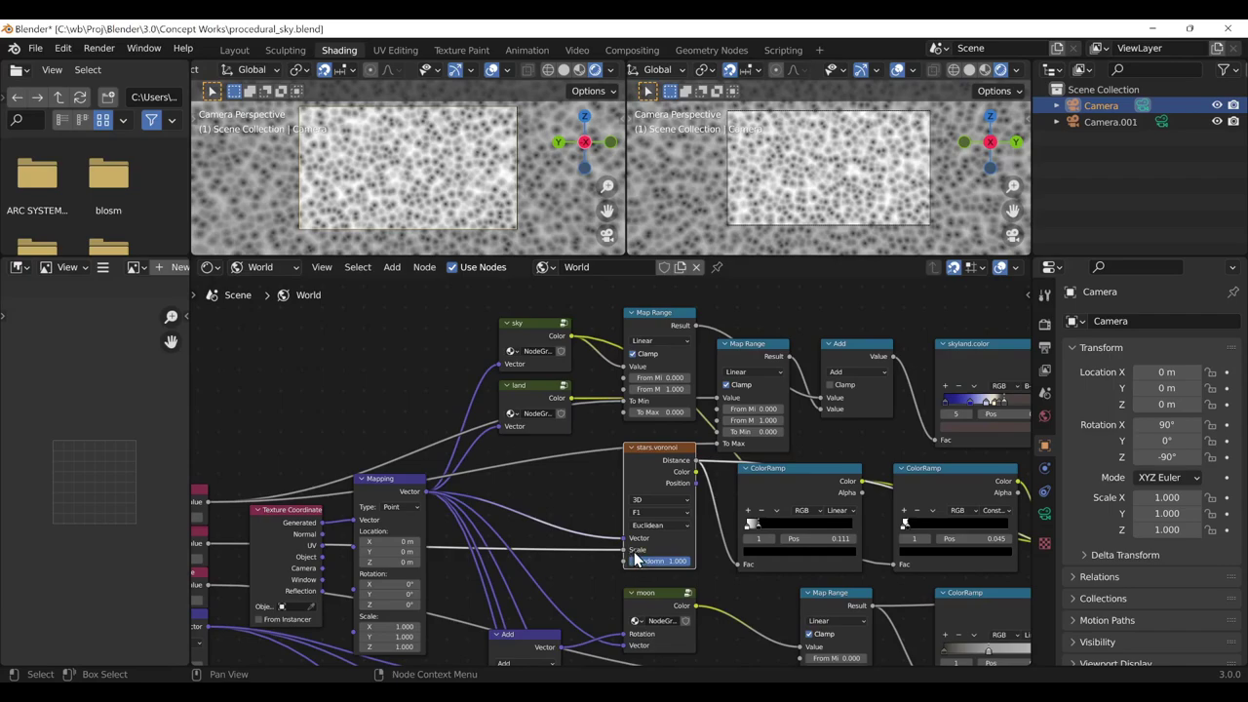
# Preview the first star ColorRamp's output and nudge its stop to change star density
pyautogui.moveTo(572, 661); pyautogui.dragTo(470, 673)
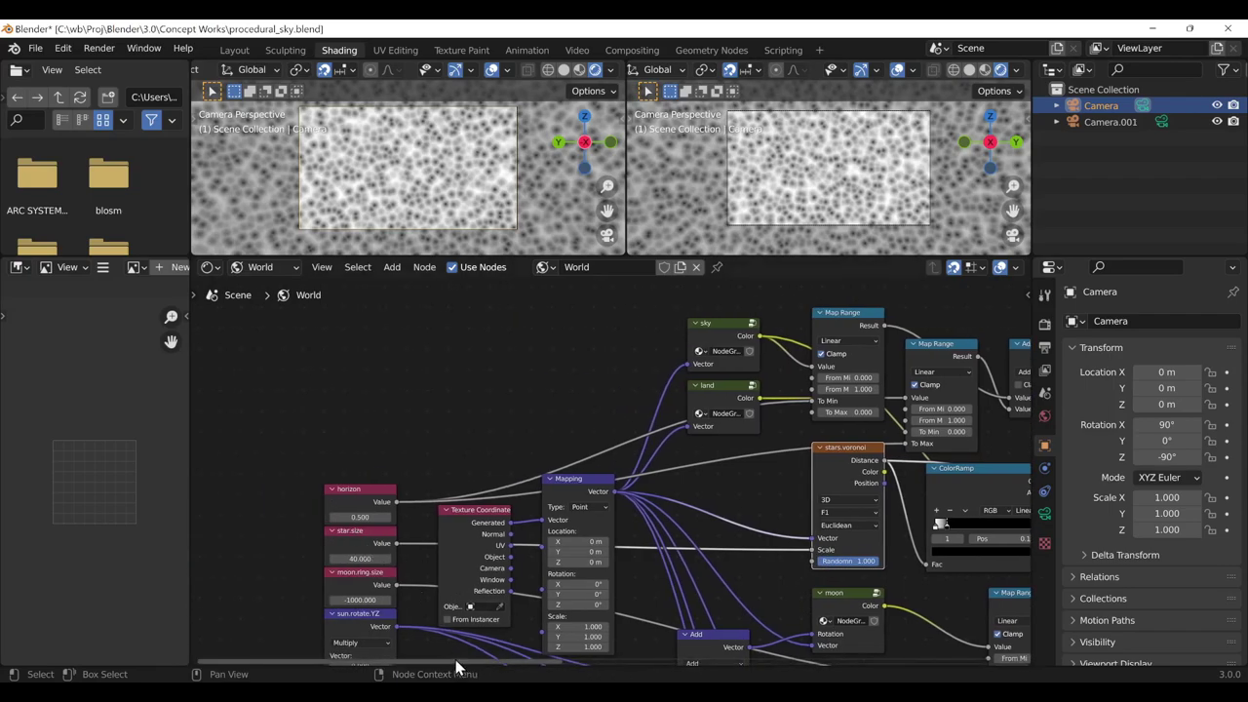
pyautogui.moveTo(549, 663); pyautogui.dragTo(741, 673)
pyautogui.click(638, 474)
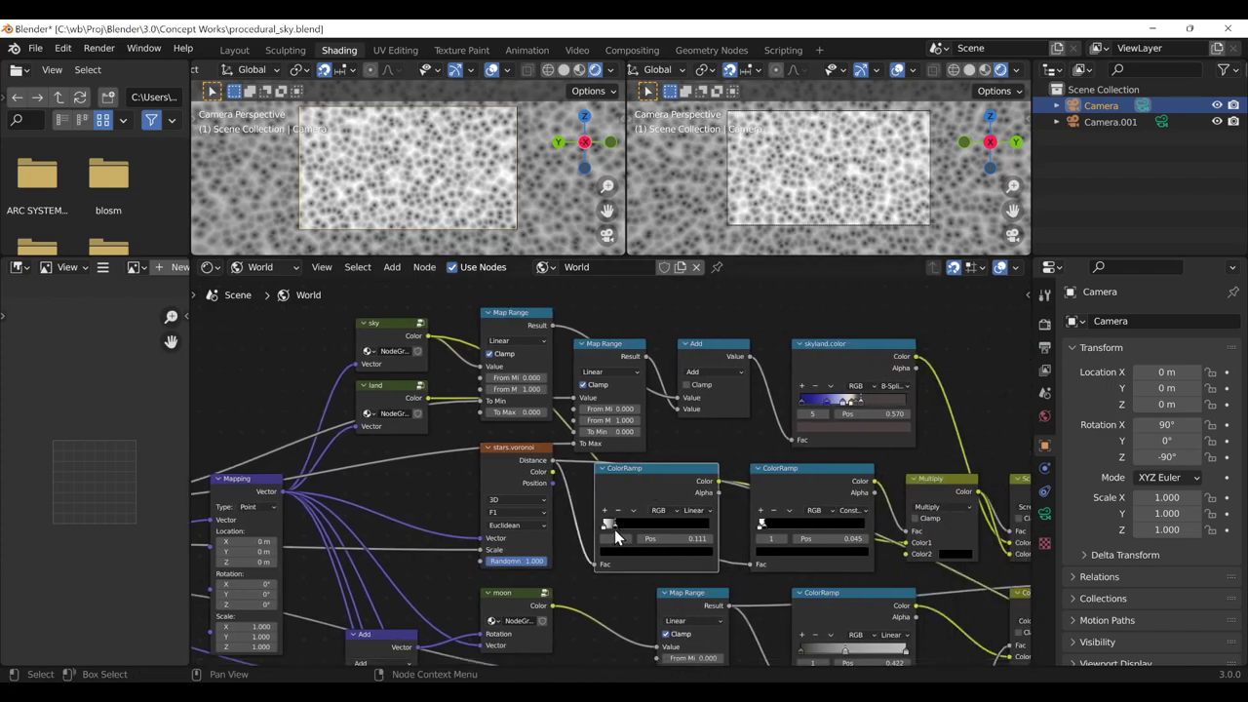
pyautogui.keyDown('ctrl'); pyautogui.keyDown('shift'); pyautogui.click(647, 467); pyautogui.keyUp('shift'); pyautogui.keyUp('ctrl')
pyautogui.moveTo(613, 525); pyautogui.dragTo(613, 532)
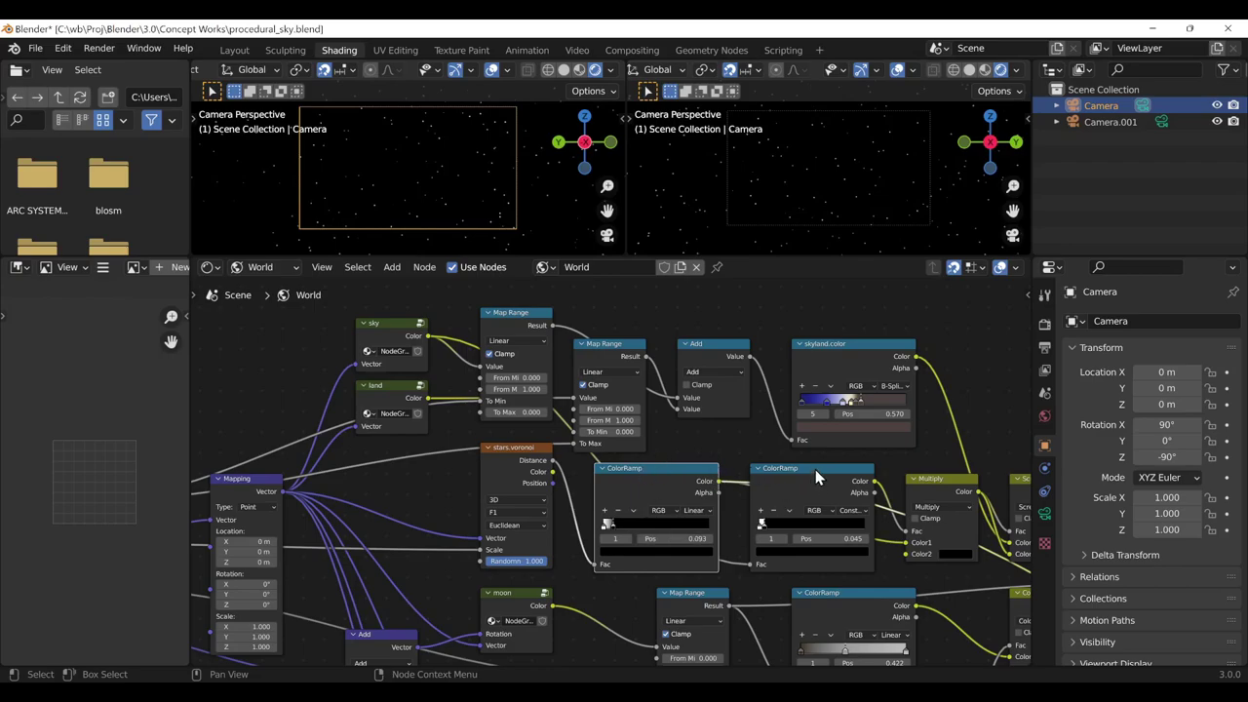
# Move the second ColorRamp aside and preview the stars Multiply node's output
pyautogui.moveTo(817, 471)
pyautogui.mouseDown()
pyautogui.moveTo(799, 514)
pyautogui.moveTo(817, 468)
pyautogui.mouseUp()
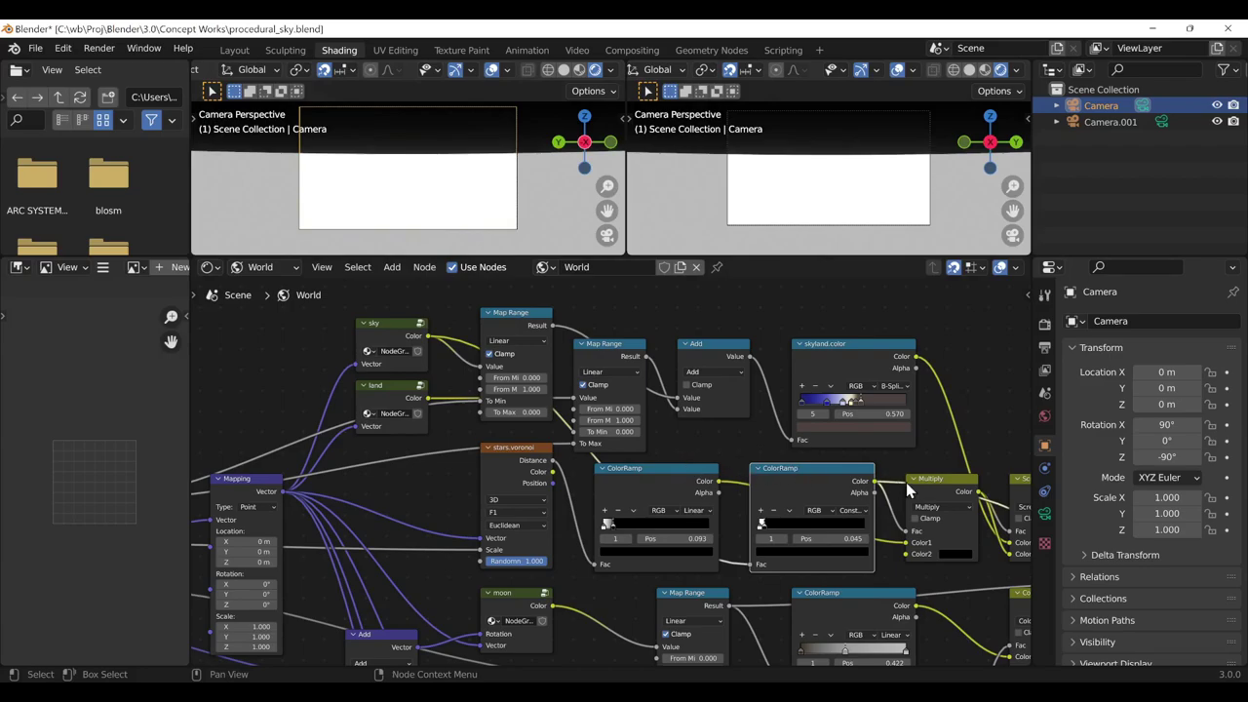
pyautogui.click(932, 481)
pyautogui.keyDown('ctrl'); pyautogui.keyDown('shift'); pyautogui.click(943, 476); pyautogui.keyUp('shift'); pyautogui.keyUp('ctrl')
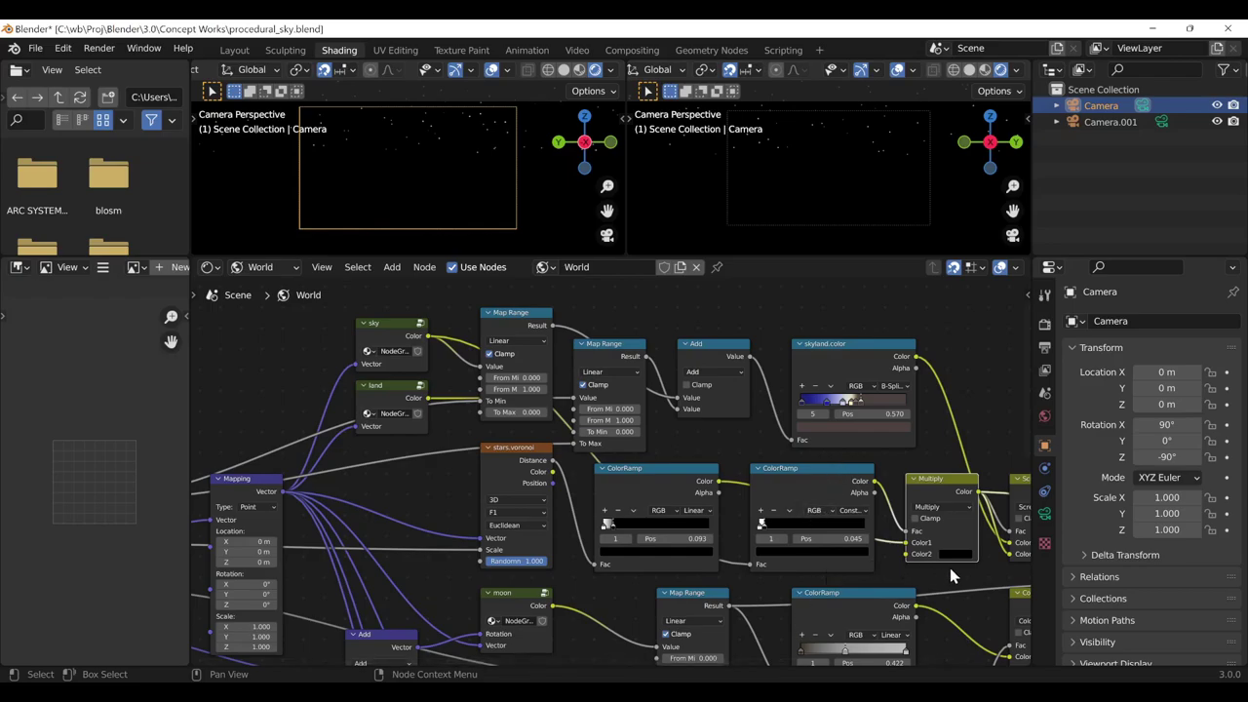
# Preview the Screen node's combined sky output in both camera viewports
pyautogui.moveTo(724, 662); pyautogui.dragTo(795, 655)
pyautogui.click(907, 481)
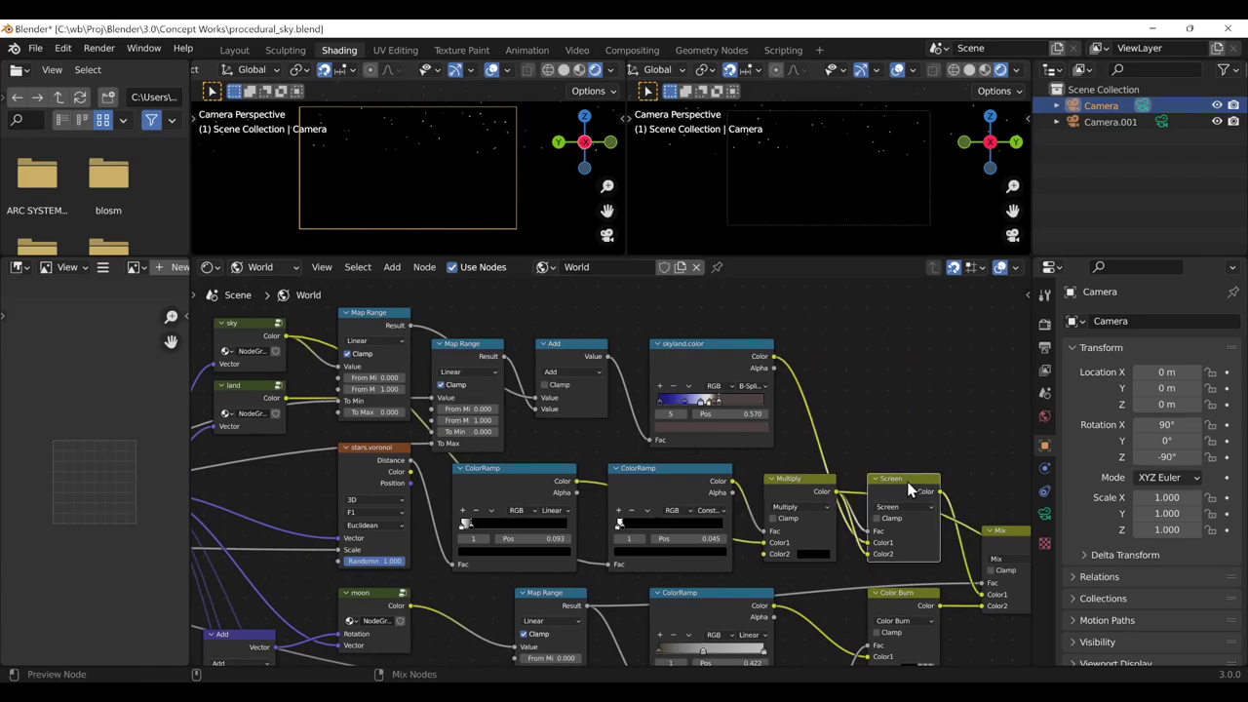
pyautogui.keyDown('ctrl'); pyautogui.keyDown('shift'); pyautogui.click(908, 481); pyautogui.keyUp('shift'); pyautogui.keyUp('ctrl')
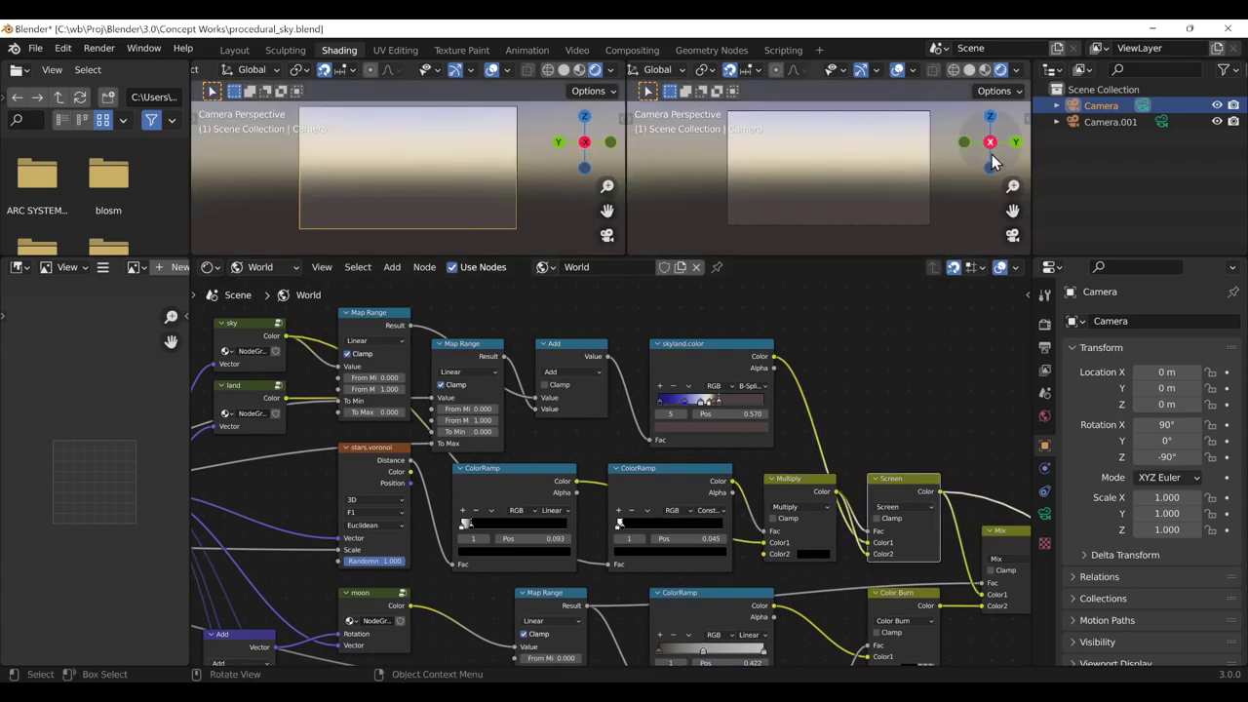
# Orbit the right and left viewports to check the sky, then return each to camera view
pyautogui.moveTo(995, 151); pyautogui.dragTo(990, 141)
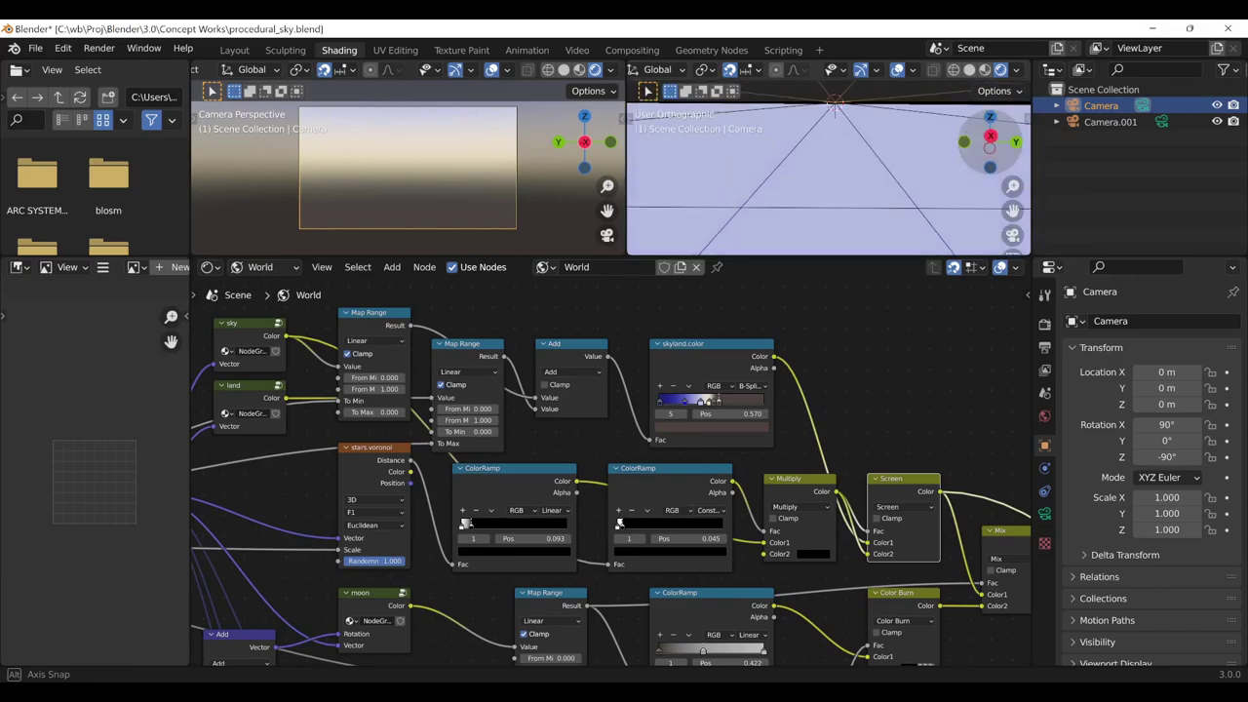
pyautogui.click(1013, 236)
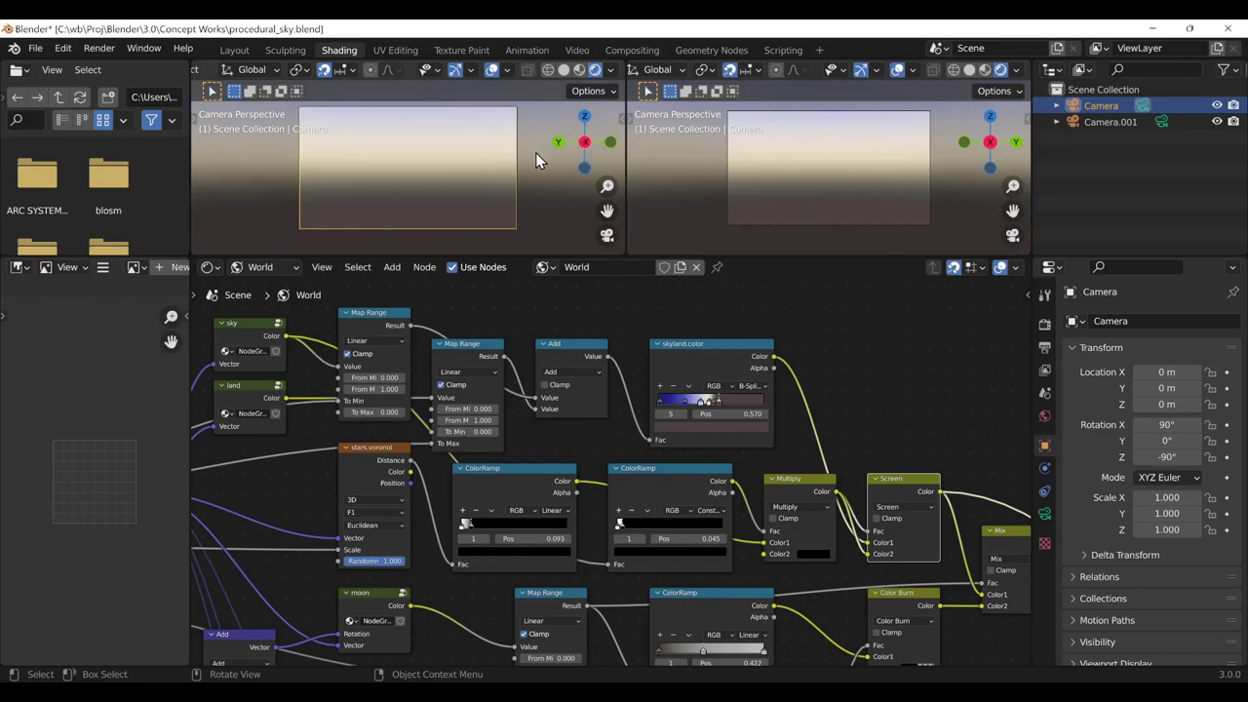
pyautogui.scroll(-4, 535, 152)
pyautogui.moveTo(588, 143)
pyautogui.mouseDown()
pyautogui.moveTo(574, 158)
pyautogui.moveTo(618, 152)
pyautogui.mouseUp()
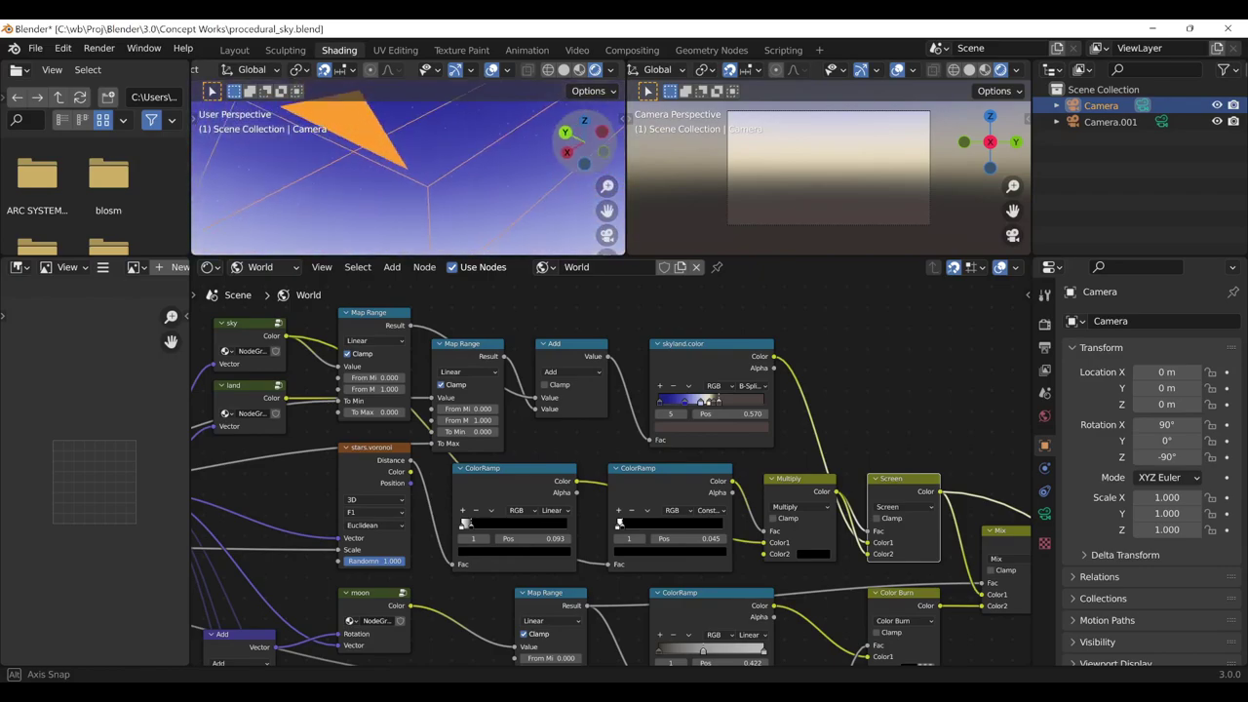
pyautogui.click(607, 235)
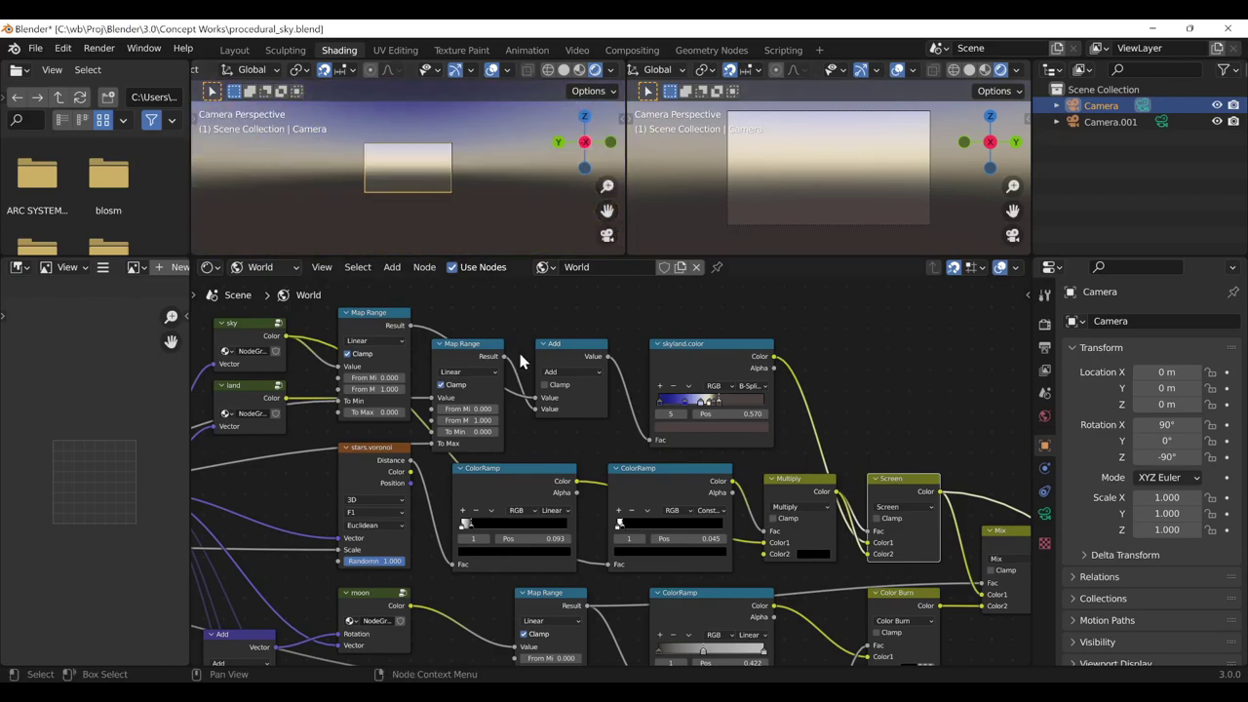
pyautogui.moveTo(1026, 376)
pyautogui.moveTo(1027, 375); pyautogui.dragTo(1029, 457)
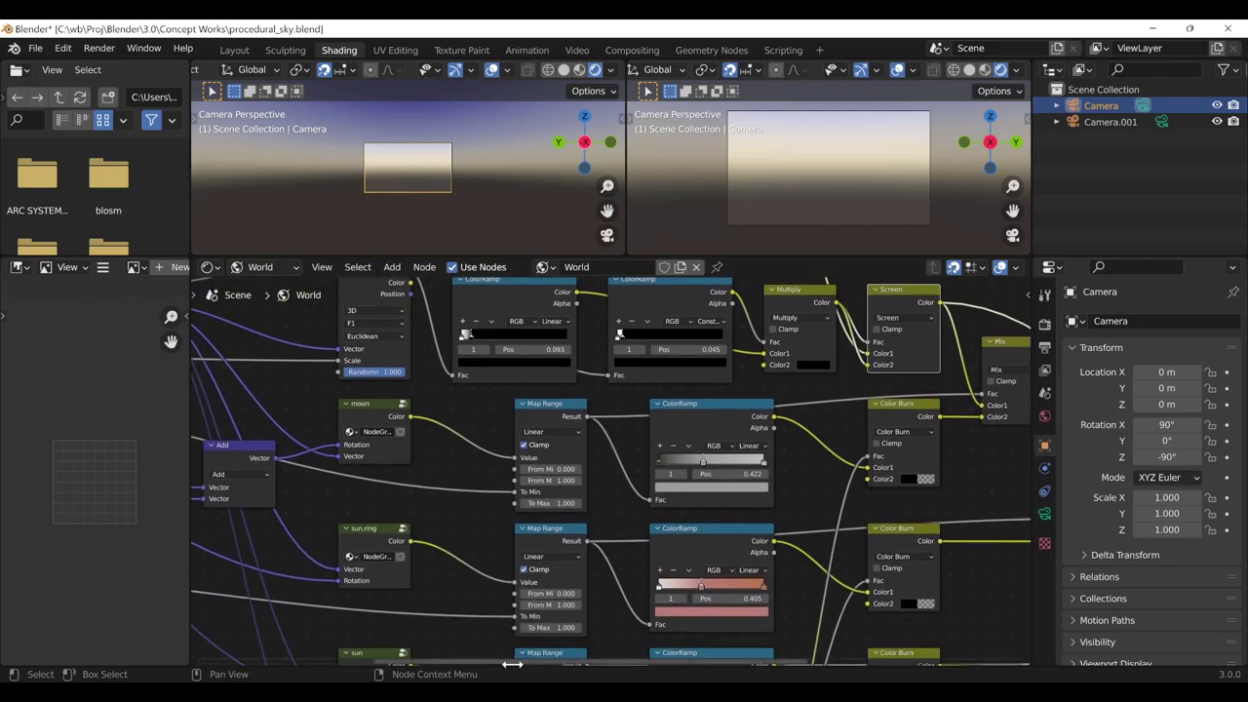
# Inspect inside the moon group, then preview its Map Range and ColorRamp outputs
pyautogui.moveTo(511, 663); pyautogui.dragTo(400, 669)
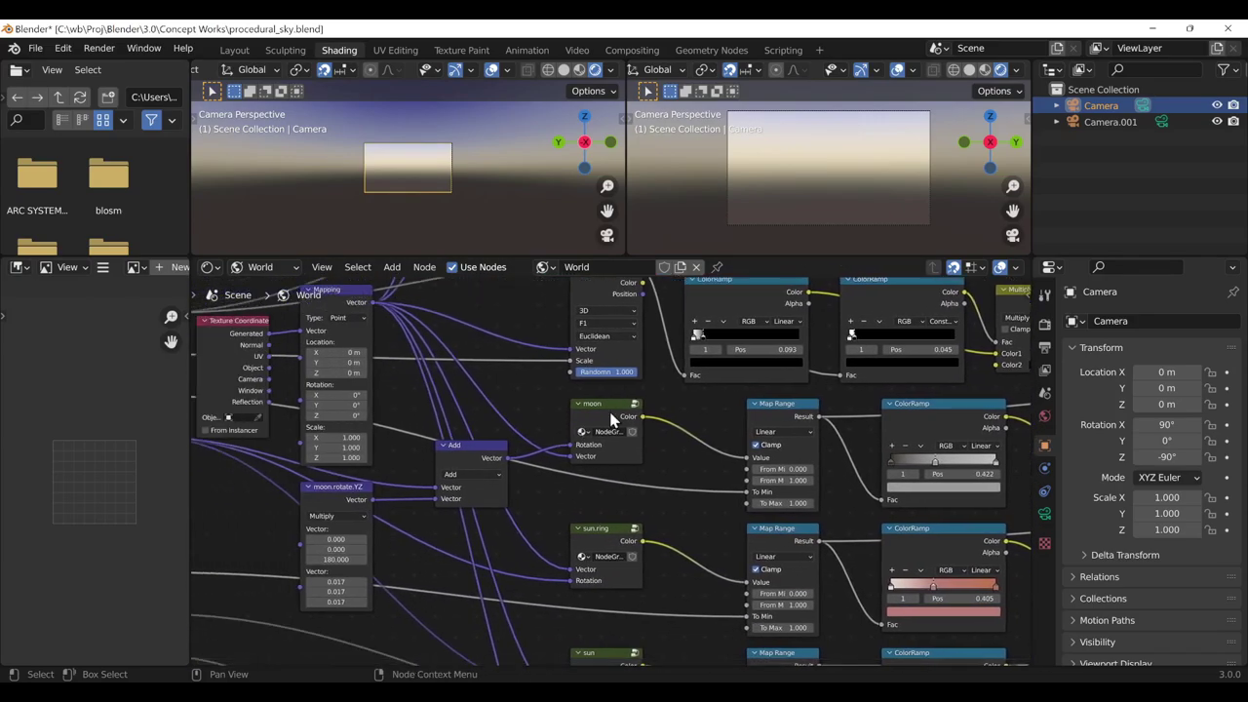
pyautogui.press('Tab')
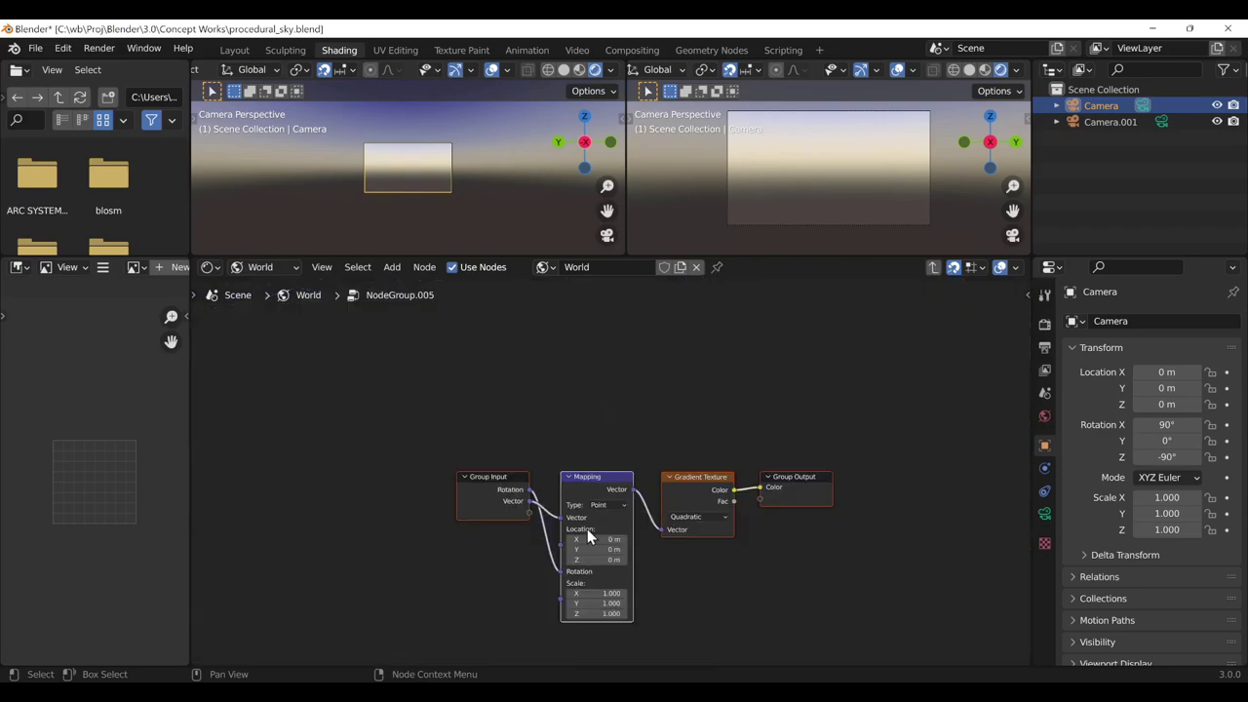
pyautogui.click(699, 520)
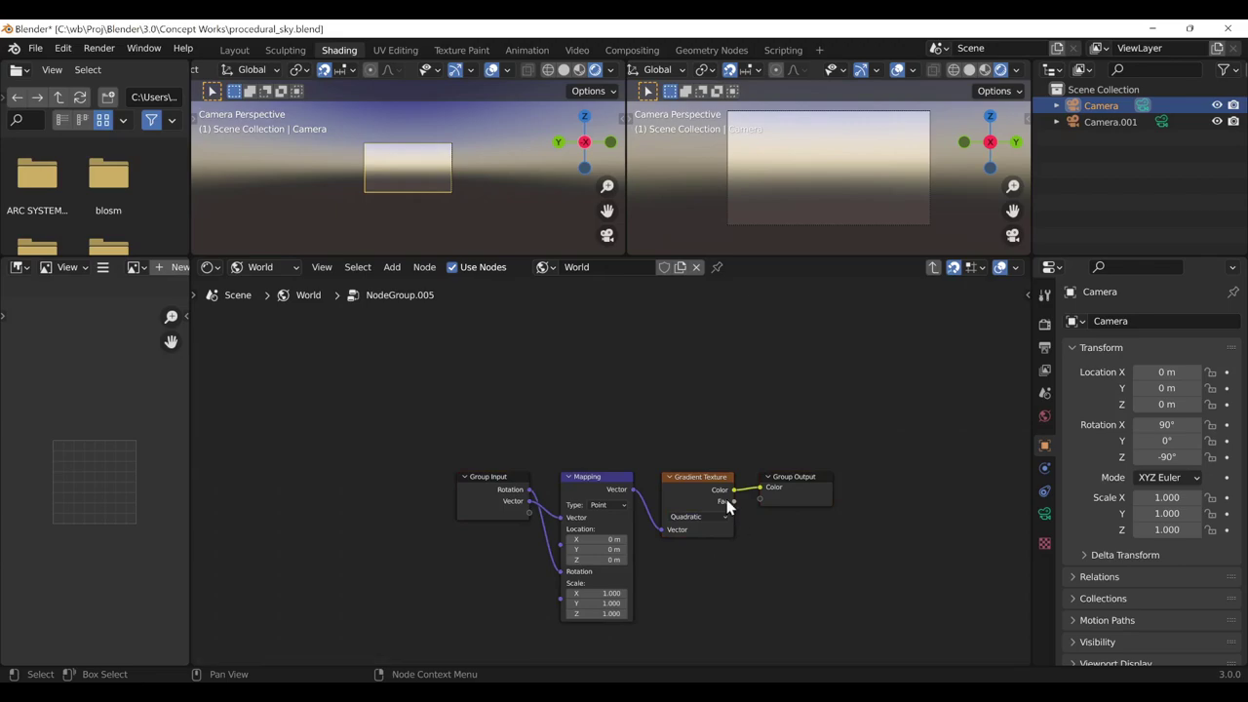
pyautogui.press('Tab')
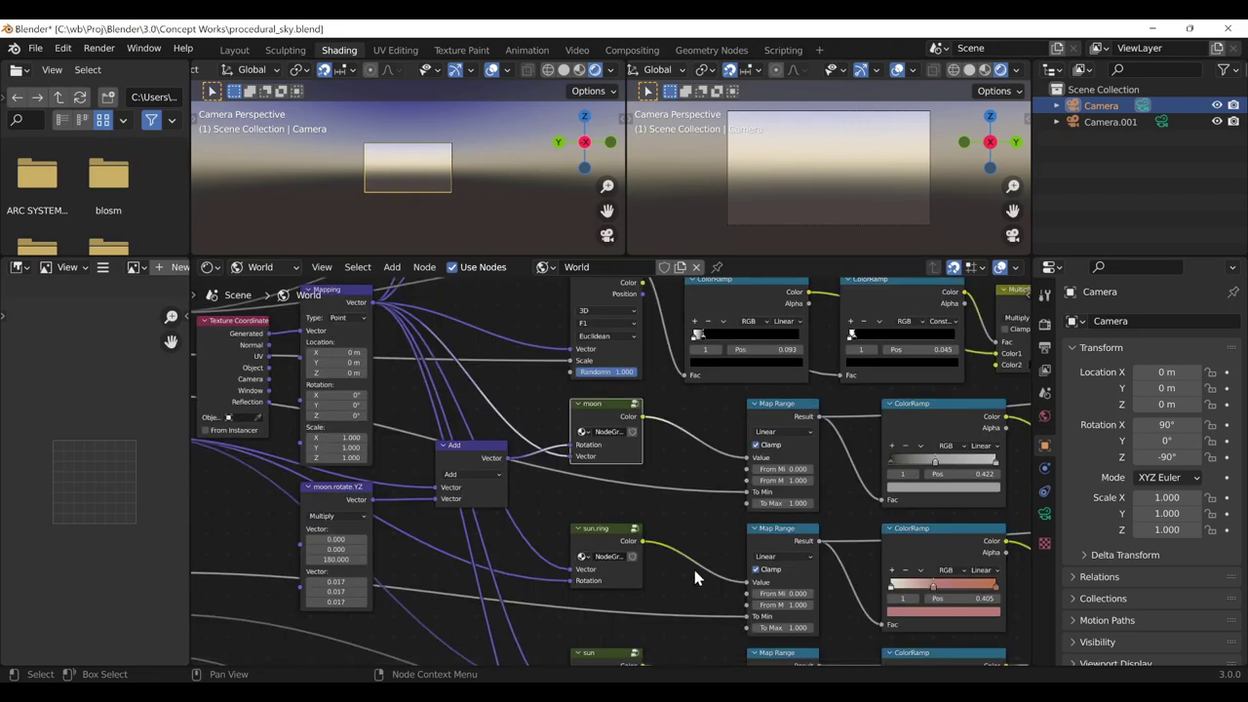
pyautogui.moveTo(476, 666)
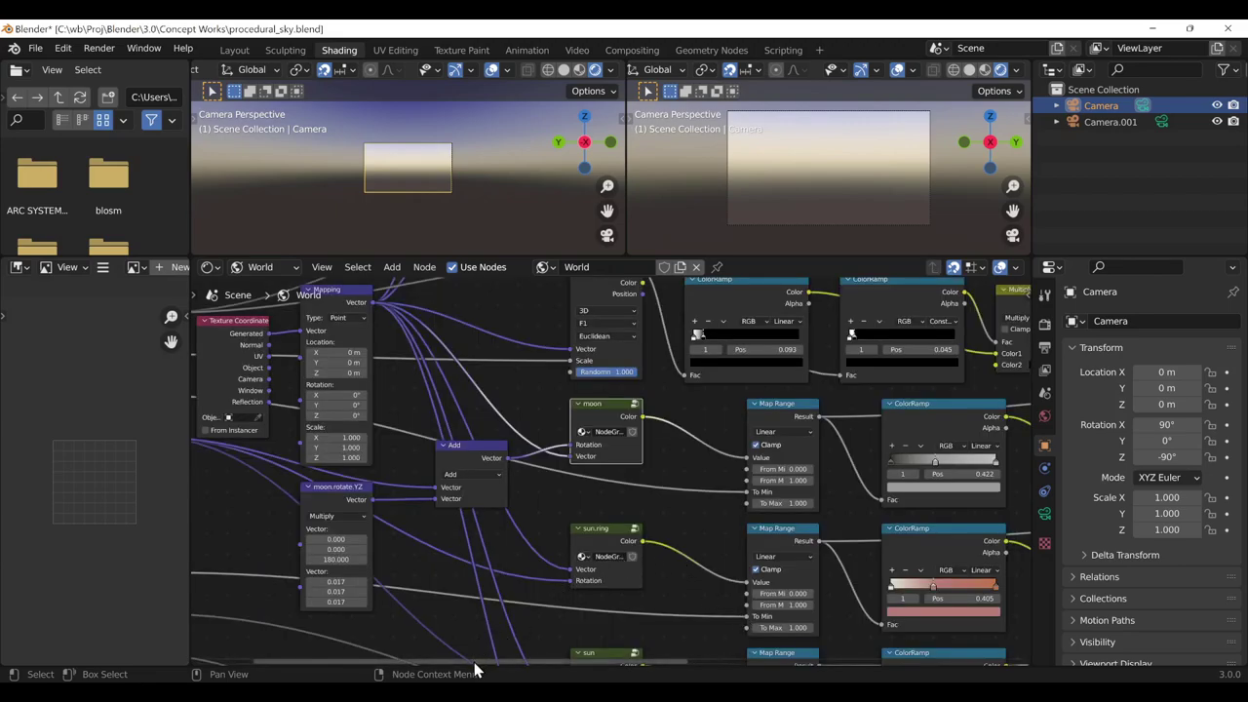
pyautogui.moveTo(475, 671); pyautogui.dragTo(546, 671)
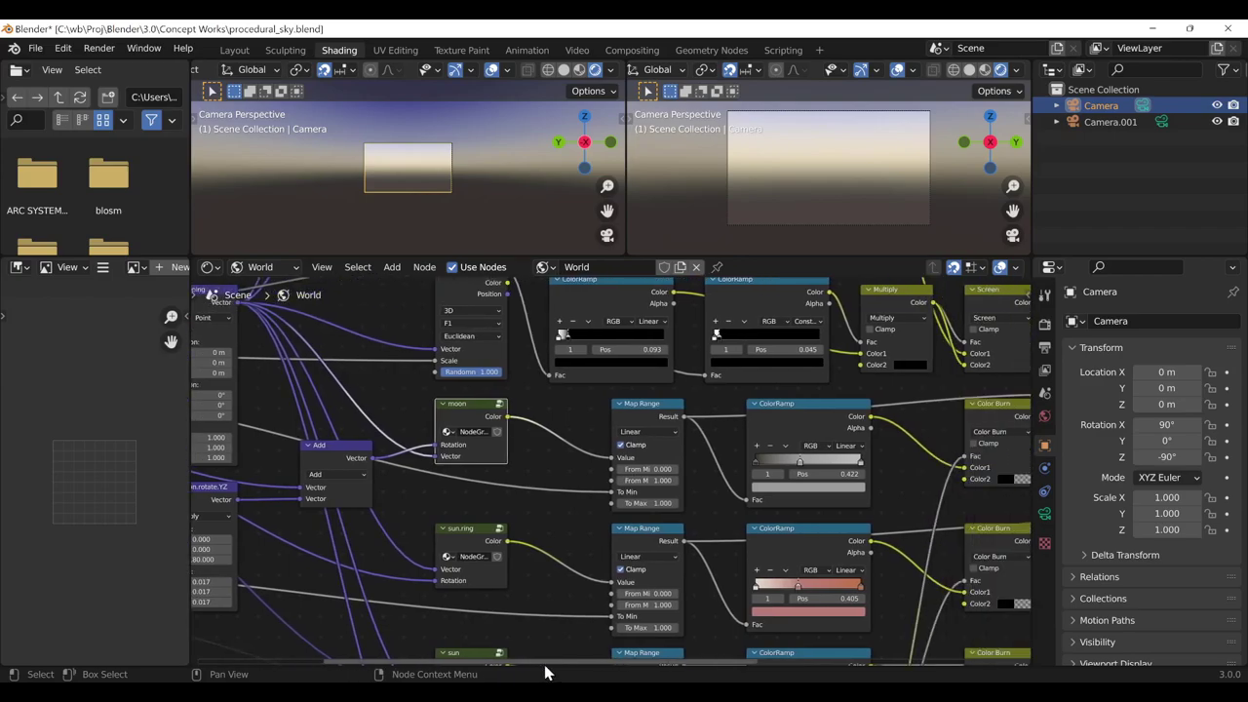
pyautogui.keyDown('ctrl'); pyautogui.keyDown('shift'); pyautogui.click(648, 414); pyautogui.keyUp('shift'); pyautogui.keyUp('ctrl')
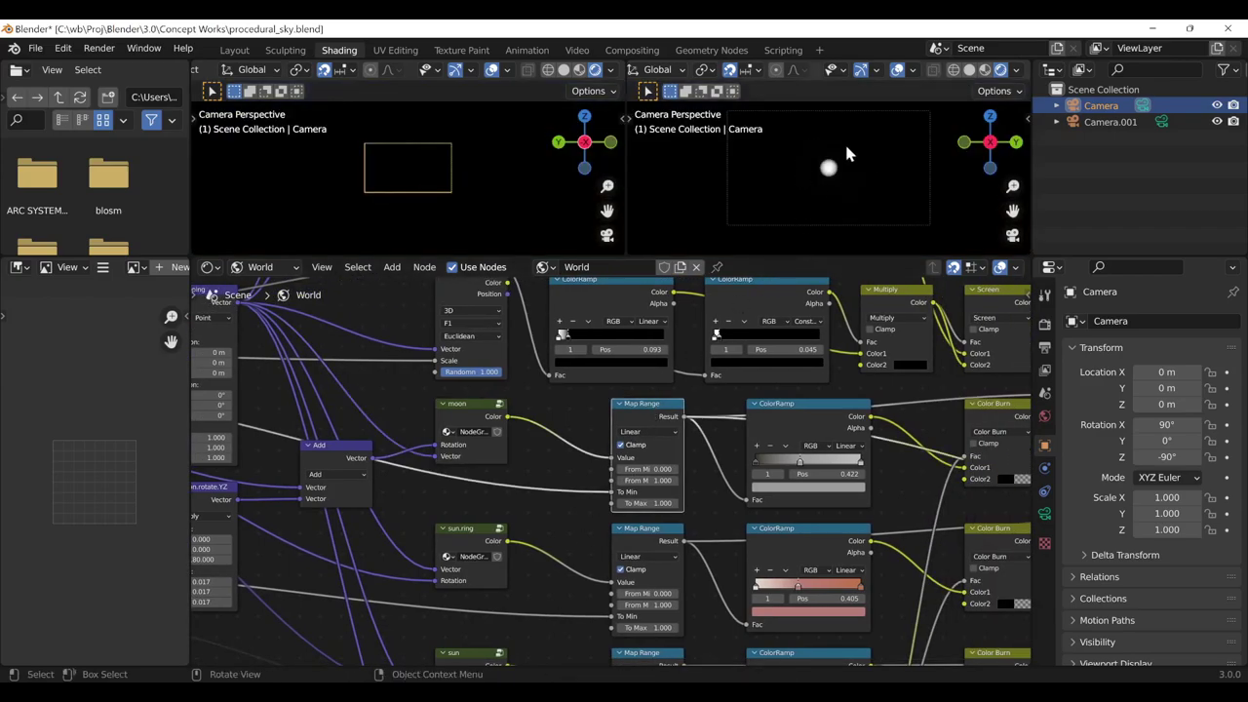
pyautogui.keyDown('ctrl'); pyautogui.keyDown('shift'); pyautogui.click(799, 415); pyautogui.keyUp('shift'); pyautogui.keyUp('ctrl')
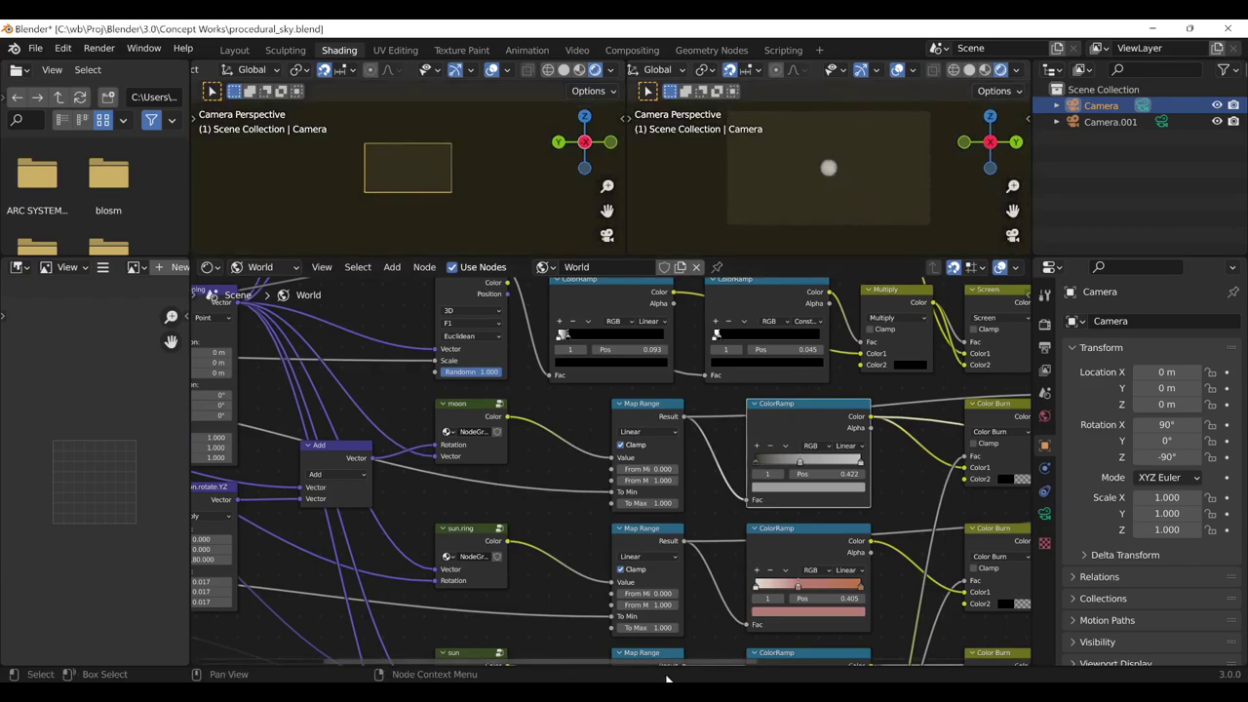
# Preview the Screen node's sky, then the Mix node combining sky and moon
pyautogui.moveTo(669, 667); pyautogui.dragTo(842, 663)
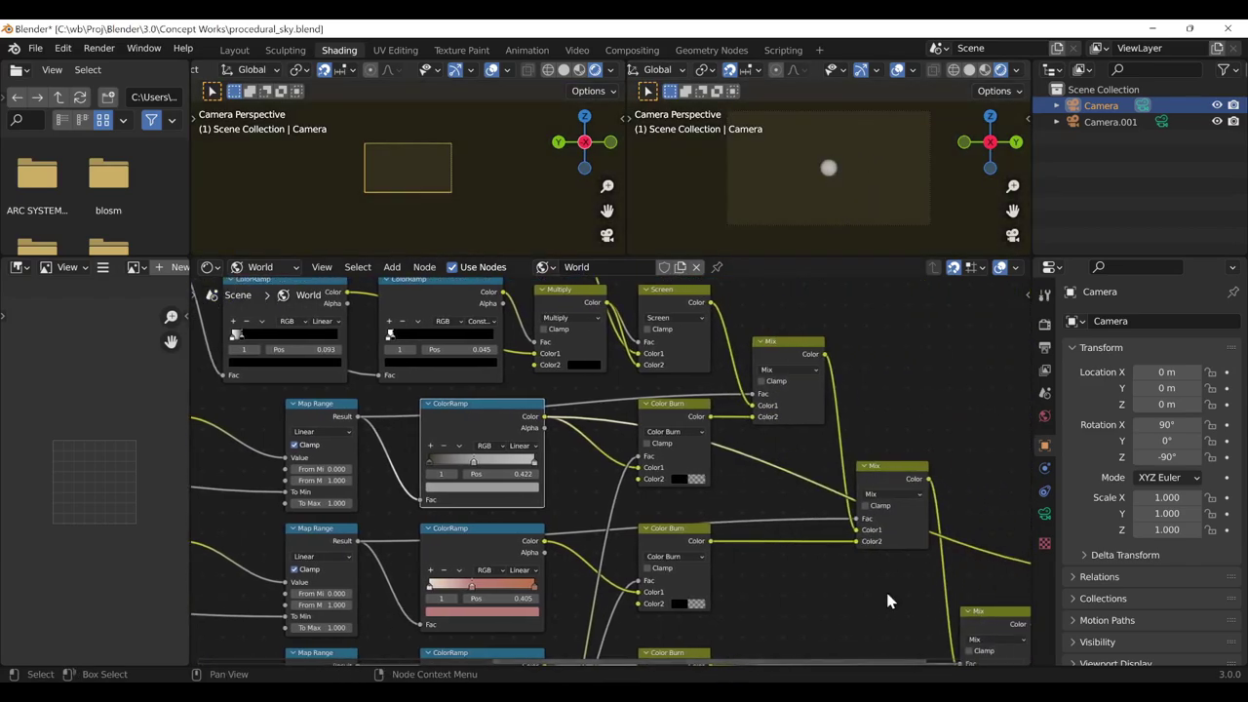
pyautogui.keyDown('ctrl'); pyautogui.keyDown('shift'); pyautogui.click(685, 292); pyautogui.keyUp('shift'); pyautogui.keyUp('ctrl')
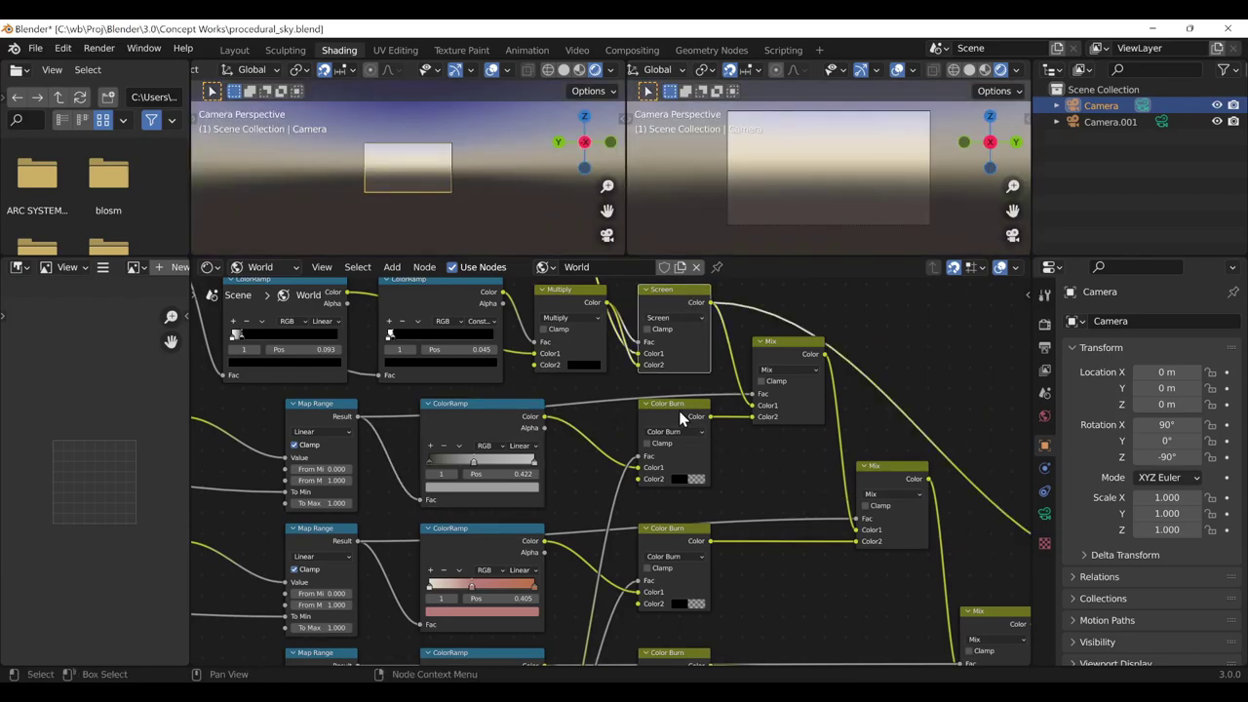
pyautogui.keyDown('ctrl'); pyautogui.keyDown('shift'); pyautogui.click(791, 340); pyautogui.keyUp('shift'); pyautogui.keyUp('ctrl')
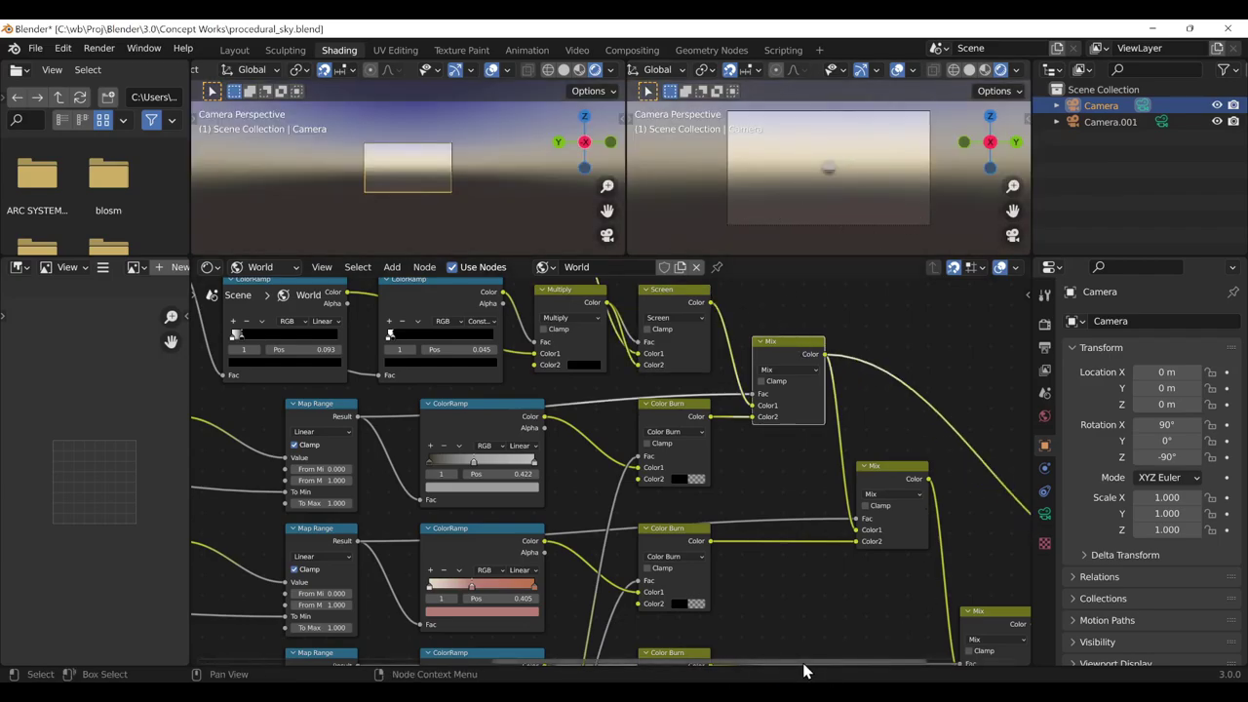
pyautogui.moveTo(801, 663); pyautogui.dragTo(549, 673)
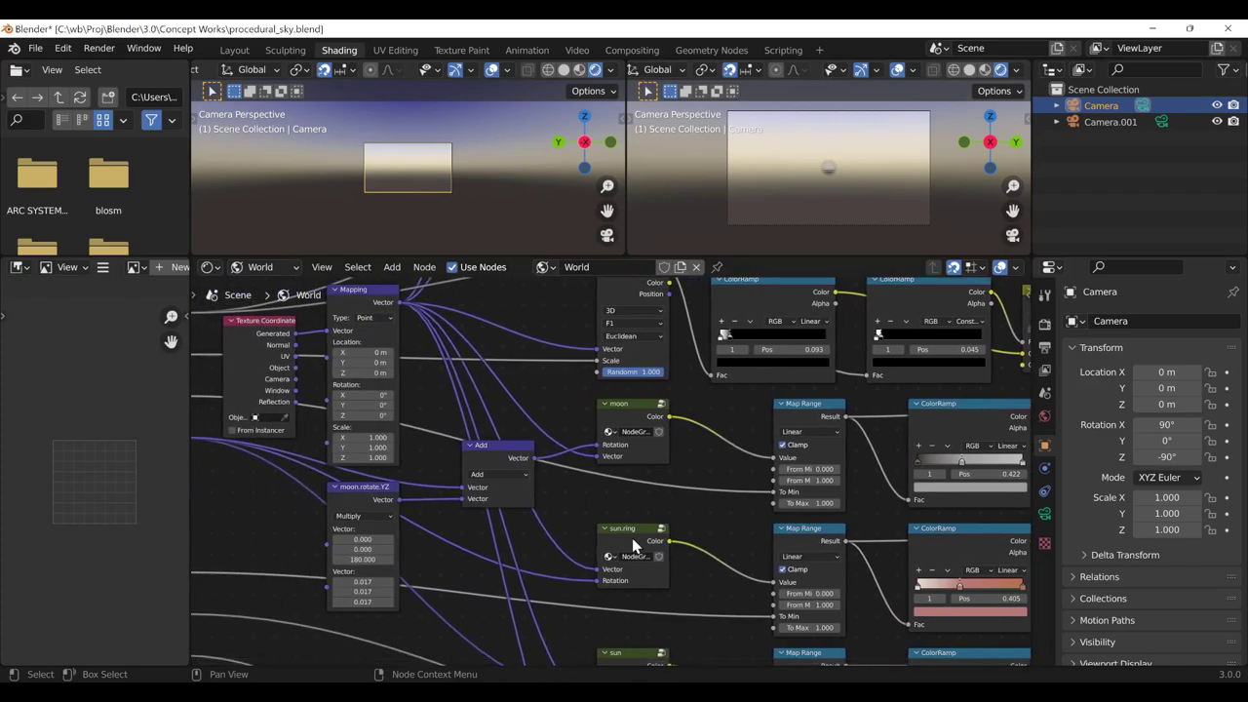
# Look inside the sun.ring group and preview its Map Range output
pyautogui.click(632, 537)
pyautogui.press('Tab')
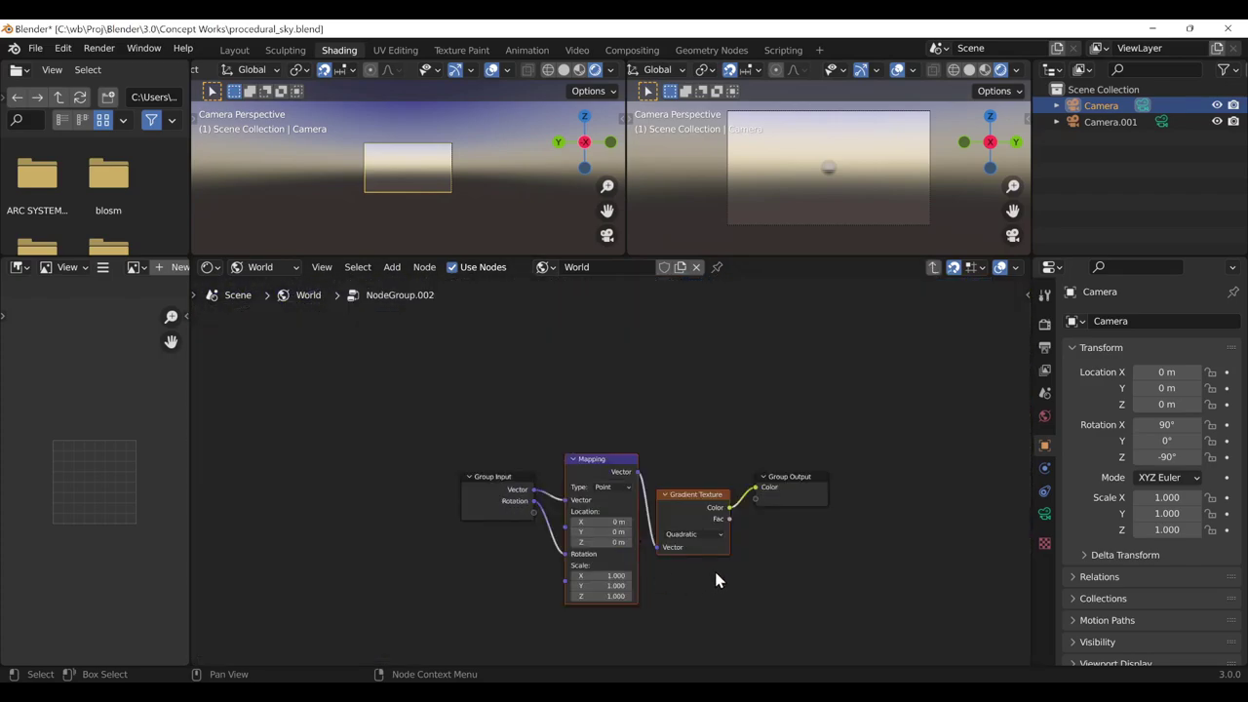
pyautogui.press('Tab')
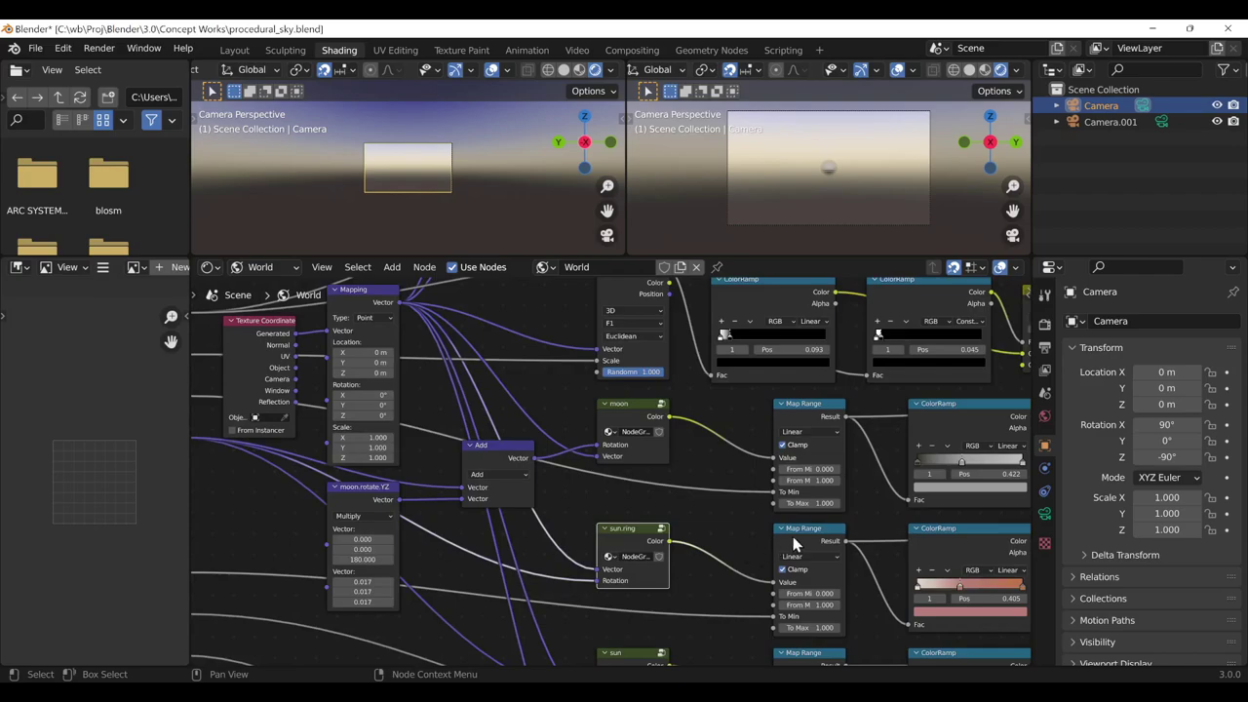
pyautogui.keyDown('ctrl'); pyautogui.keyDown('shift'); pyautogui.click(794, 533); pyautogui.keyUp('shift'); pyautogui.keyUp('ctrl')
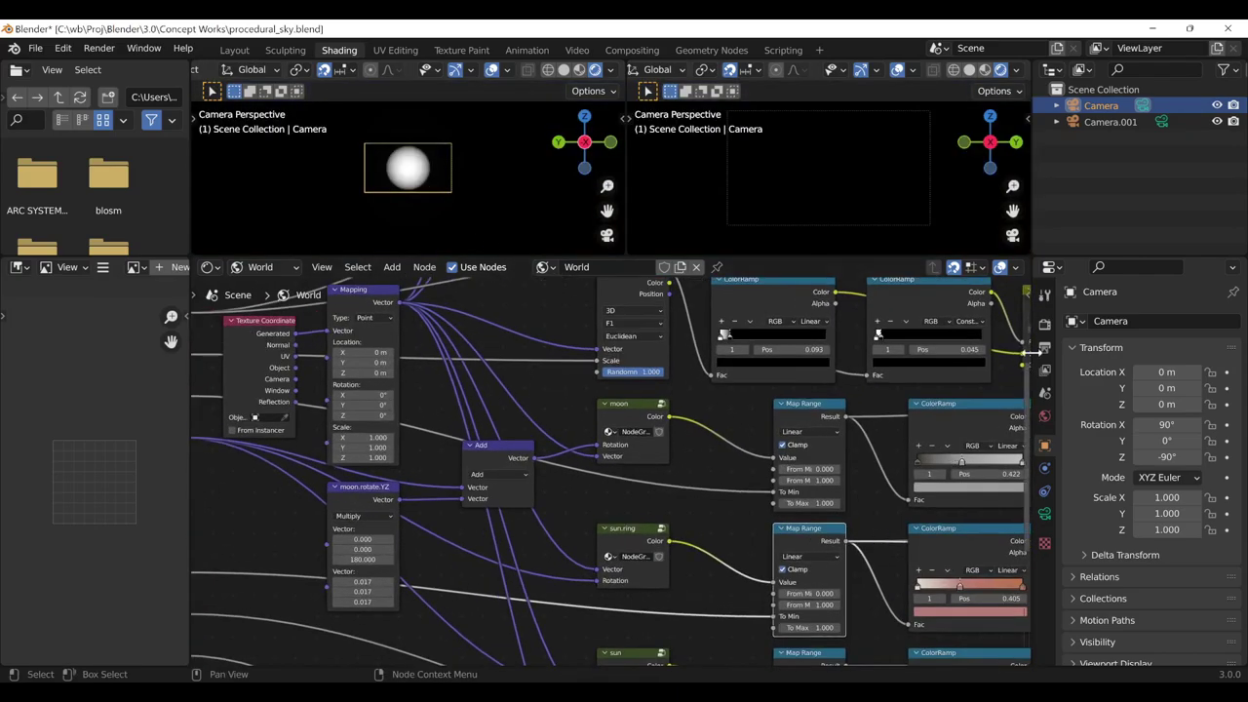
pyautogui.moveTo(1025, 362); pyautogui.dragTo(1025, 439)
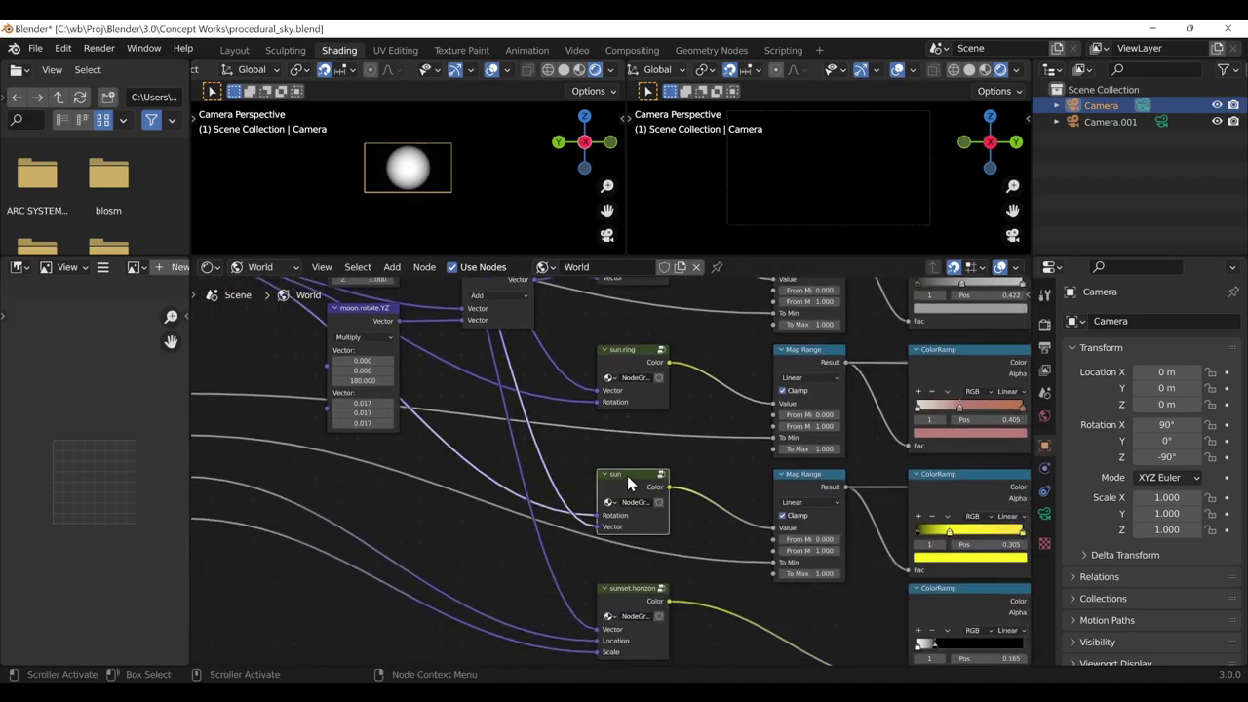
# Inspect the sun group, preview the sun and sun.ring Map Range and ColorRamp outputs, ending on the yellow sun ColorRamp
pyautogui.press('Tab')
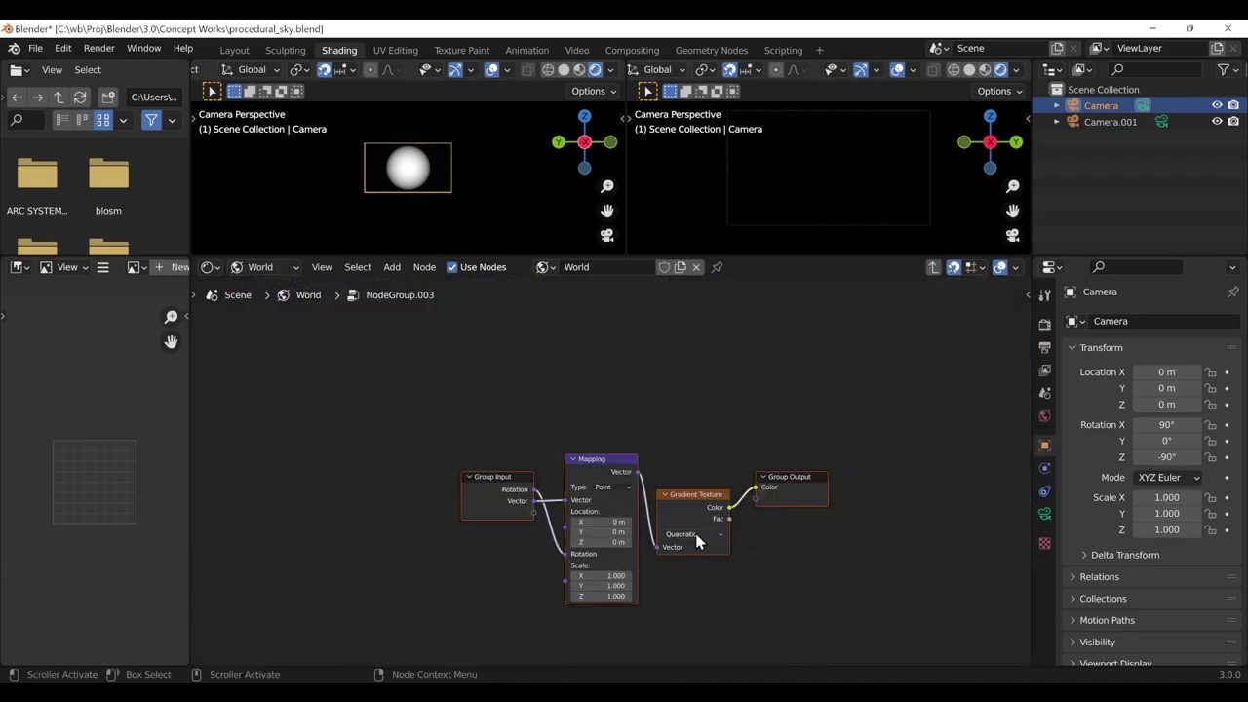
pyautogui.press('Tab')
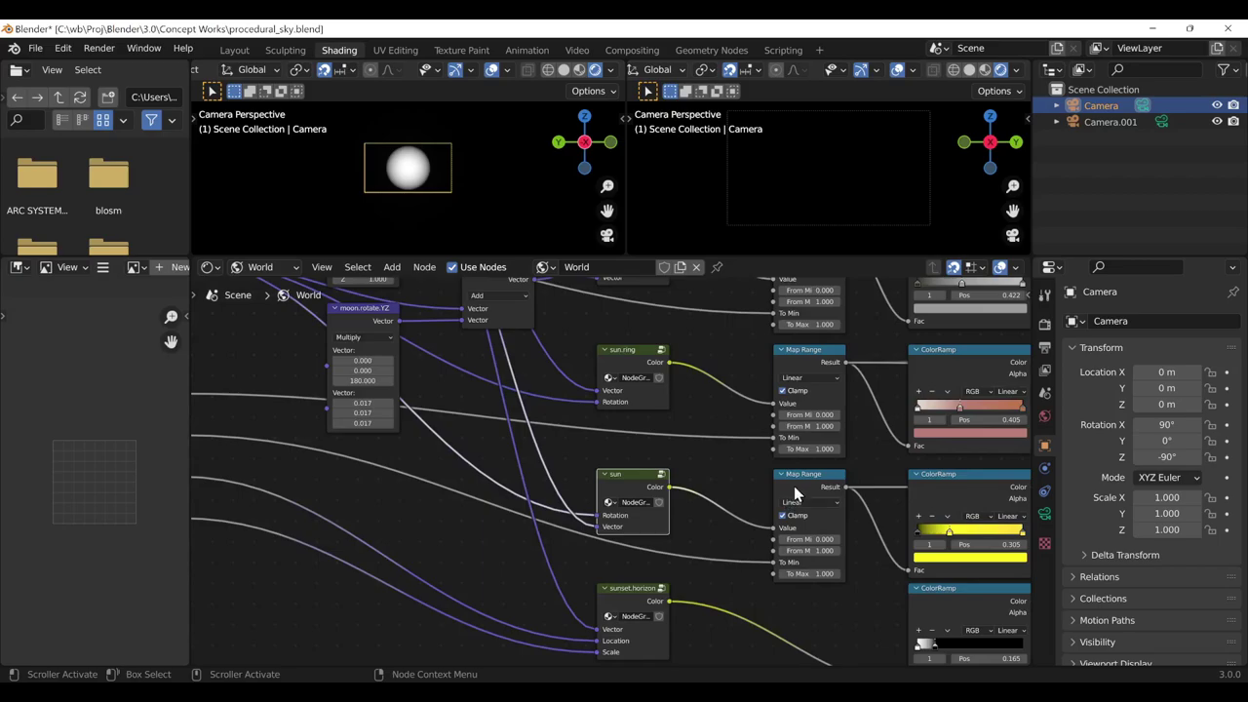
pyautogui.keyDown('ctrl'); pyautogui.keyDown('shift'); pyautogui.click(803, 477); pyautogui.keyUp('shift'); pyautogui.keyUp('ctrl')
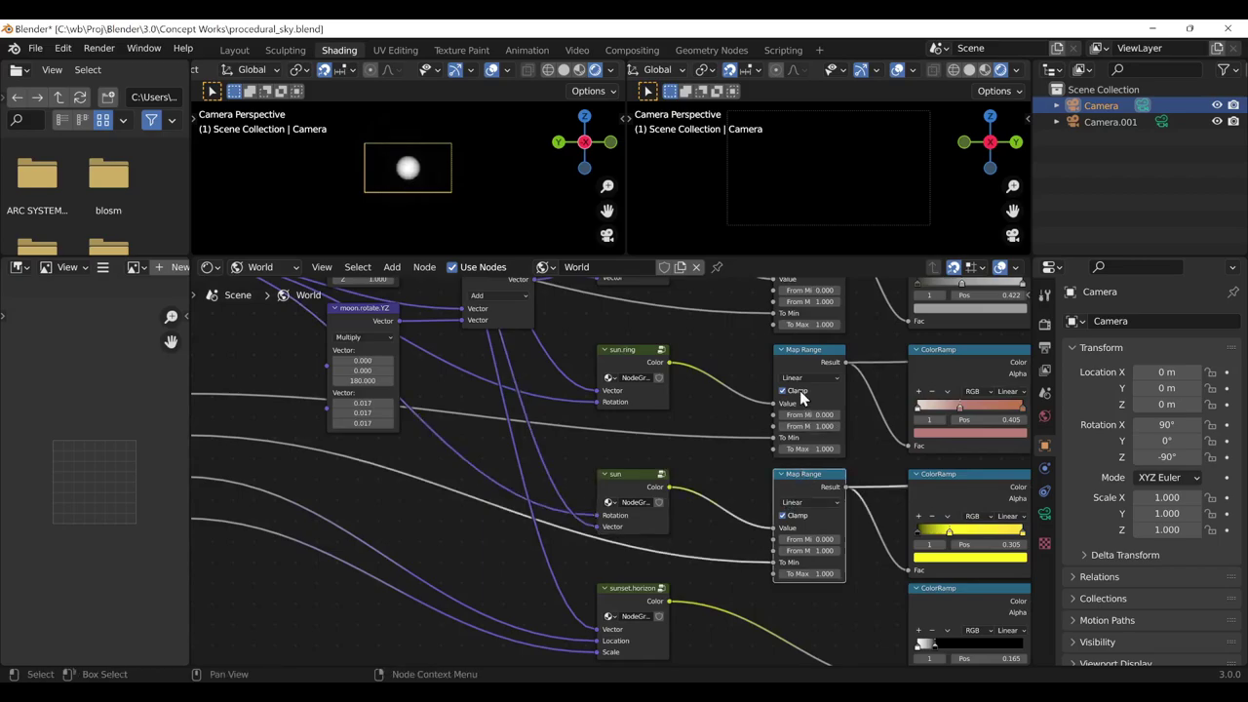
pyautogui.keyDown('ctrl'); pyautogui.keyDown('shift'); pyautogui.click(814, 357); pyautogui.keyUp('shift'); pyautogui.keyUp('ctrl')
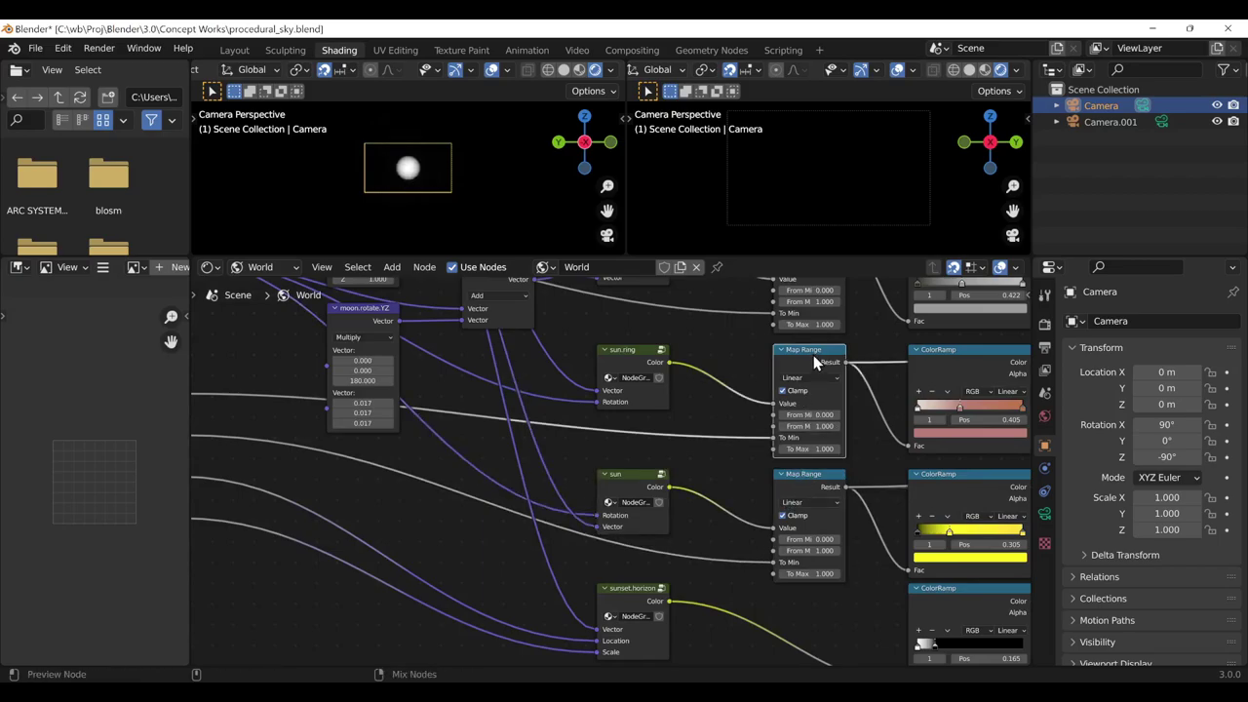
pyautogui.keyDown('ctrl'); pyautogui.keyDown('shift'); pyautogui.click(968, 358); pyautogui.keyUp('shift'); pyautogui.keyUp('ctrl')
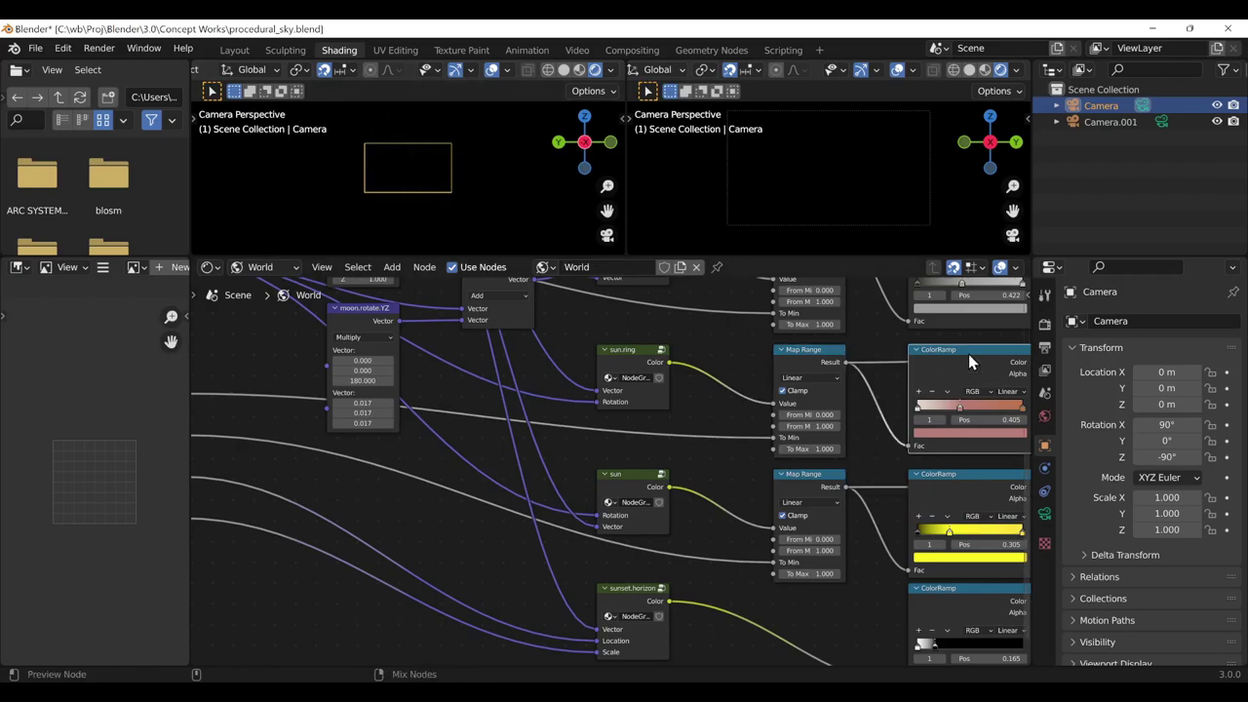
pyautogui.keyDown('ctrl'); pyautogui.keyDown('shift'); pyautogui.click(957, 473); pyautogui.keyUp('shift'); pyautogui.keyUp('ctrl')
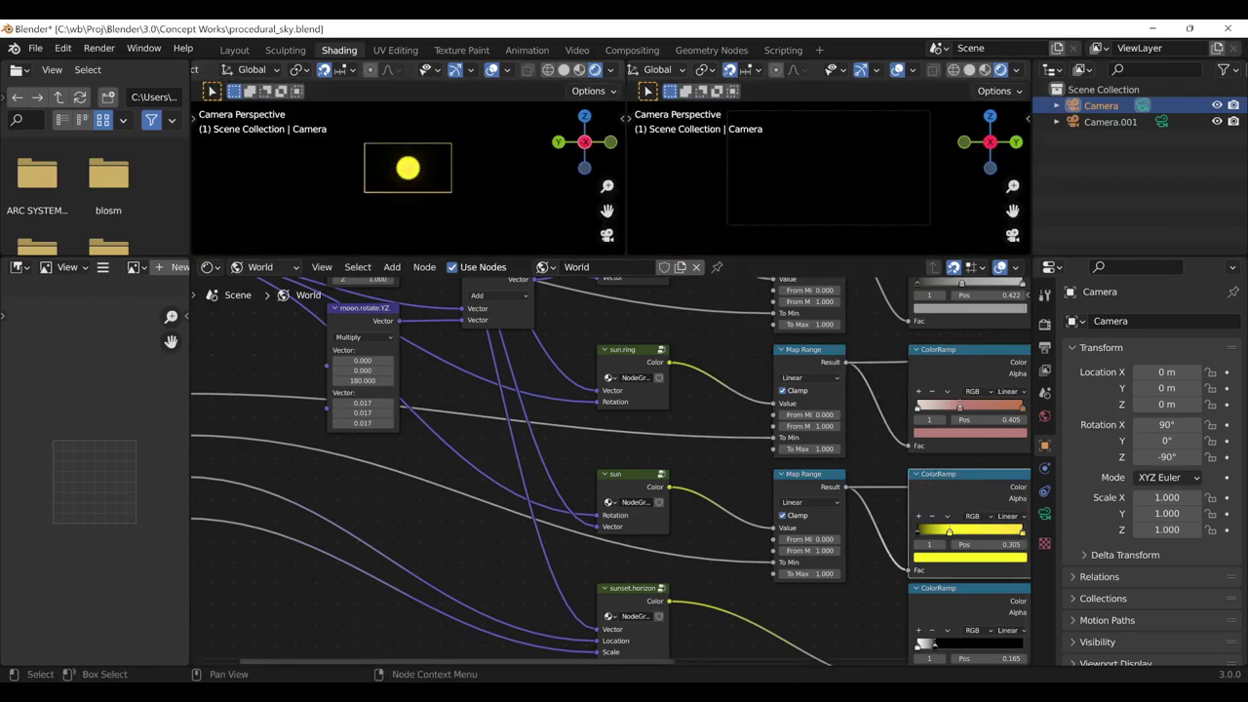
# Pan the node editor to the right
pyautogui.moveTo(579, 663); pyautogui.dragTo(731, 663)
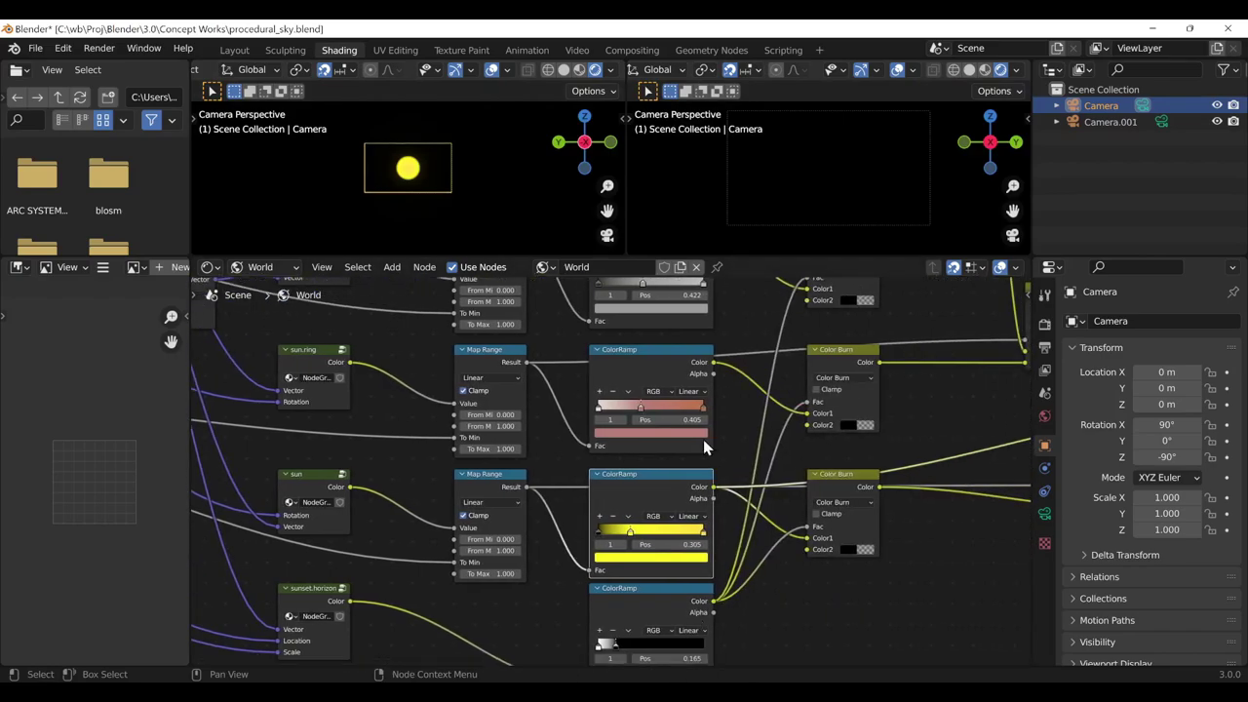
# Preview both Color Burn nodes, then the upper Mix and finally the lower Mix node's combined sky
pyautogui.click(828, 350)
pyautogui.keyDown('ctrl'); pyautogui.keyDown('shift'); pyautogui.click(843, 352); pyautogui.keyUp('shift'); pyautogui.keyUp('ctrl')
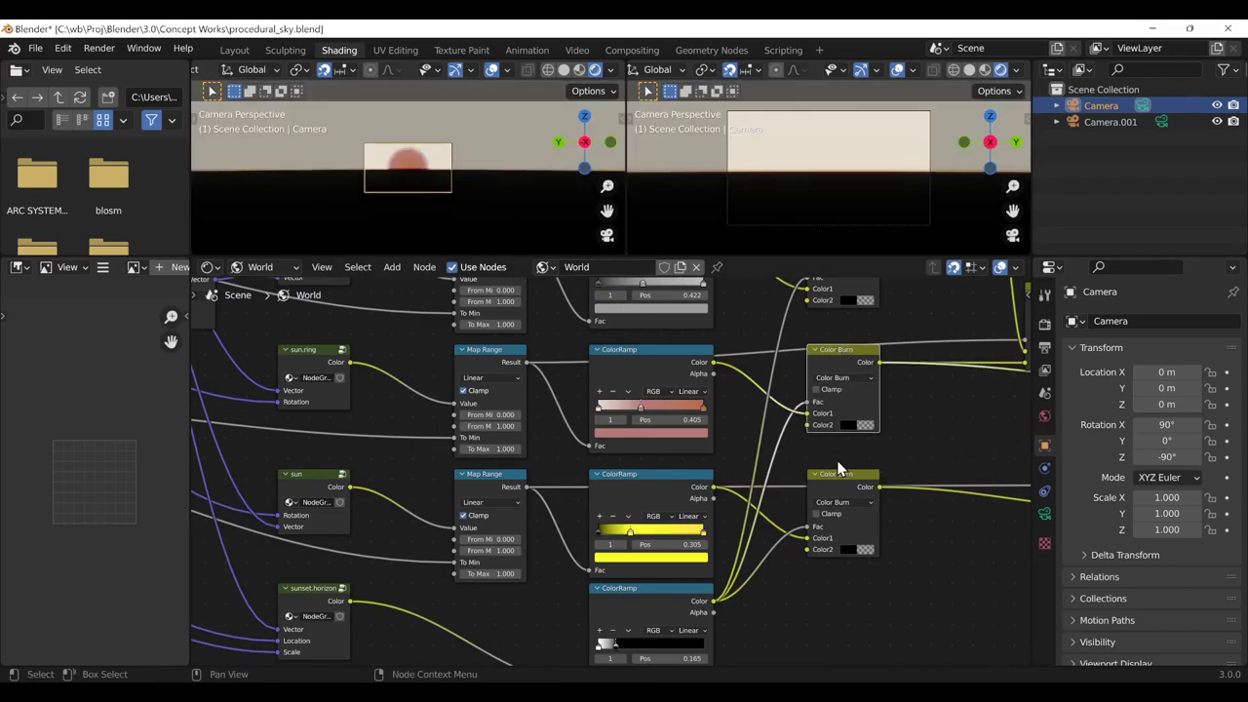
pyautogui.keyDown('ctrl'); pyautogui.keyDown('shift'); pyautogui.click(847, 481); pyautogui.keyUp('shift'); pyautogui.keyUp('ctrl')
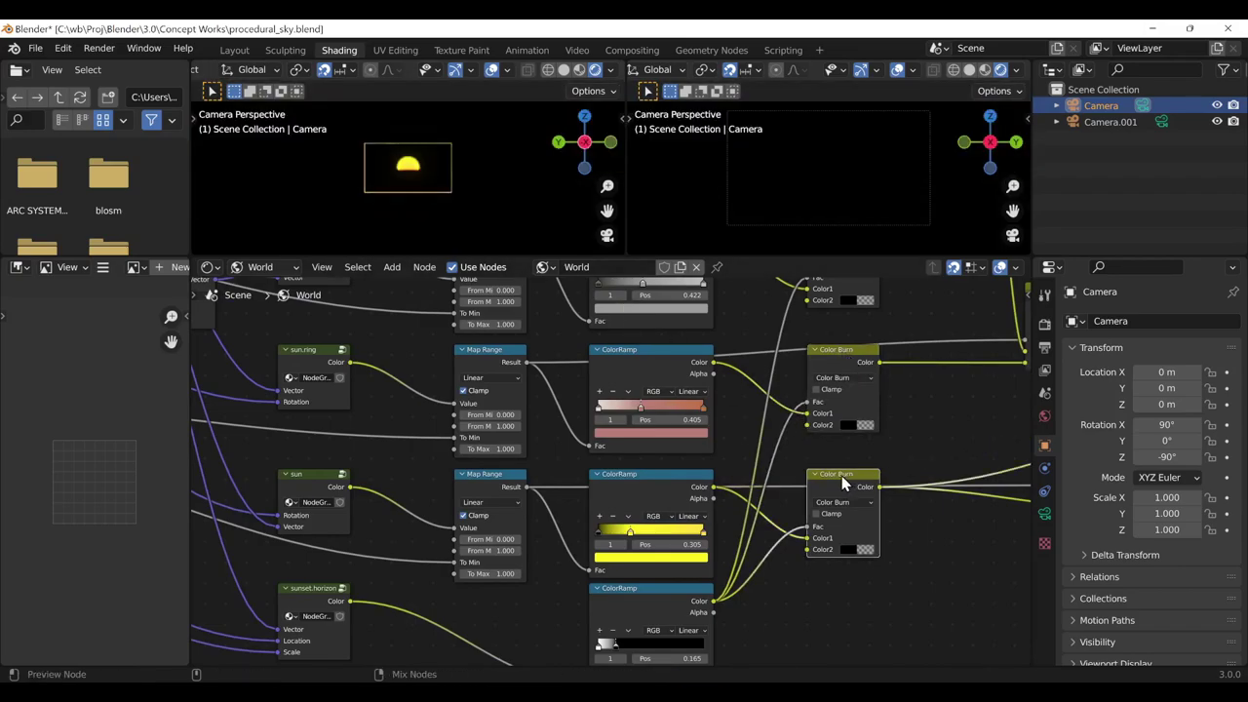
pyautogui.moveTo(602, 663); pyautogui.dragTo(731, 663)
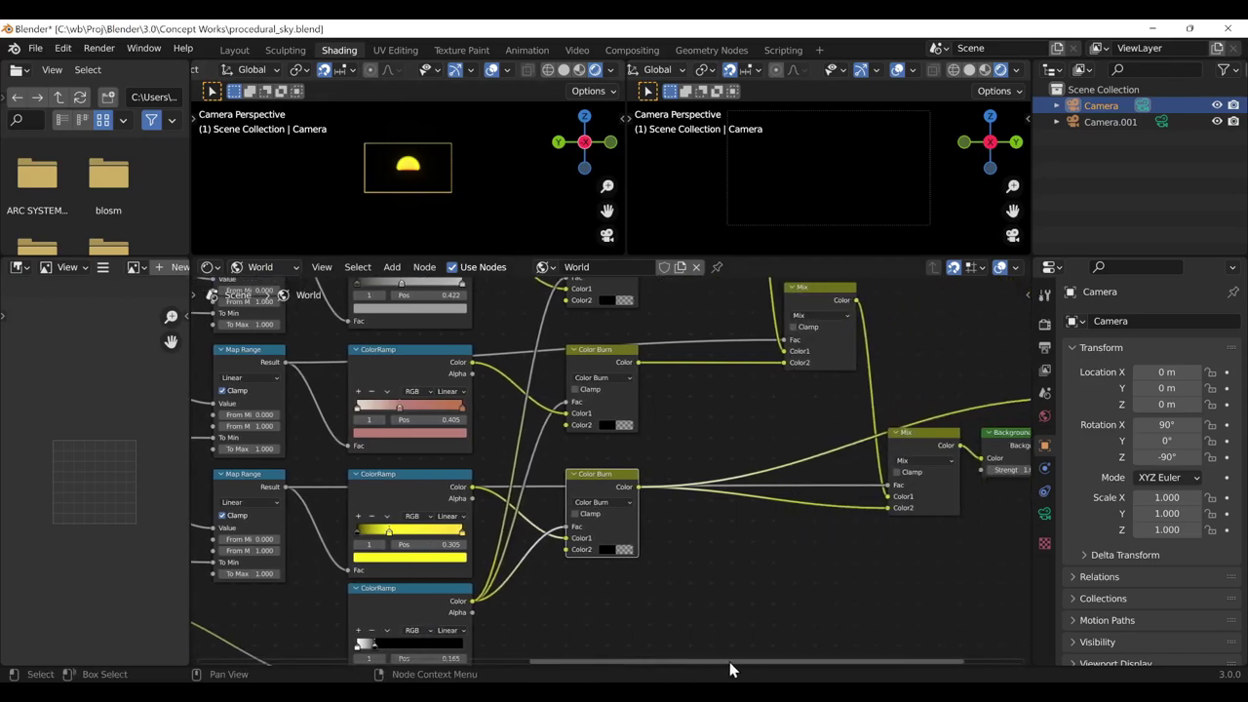
pyautogui.keyDown('ctrl'); pyautogui.keyDown('shift'); pyautogui.click(827, 285); pyautogui.keyUp('shift'); pyautogui.keyUp('ctrl')
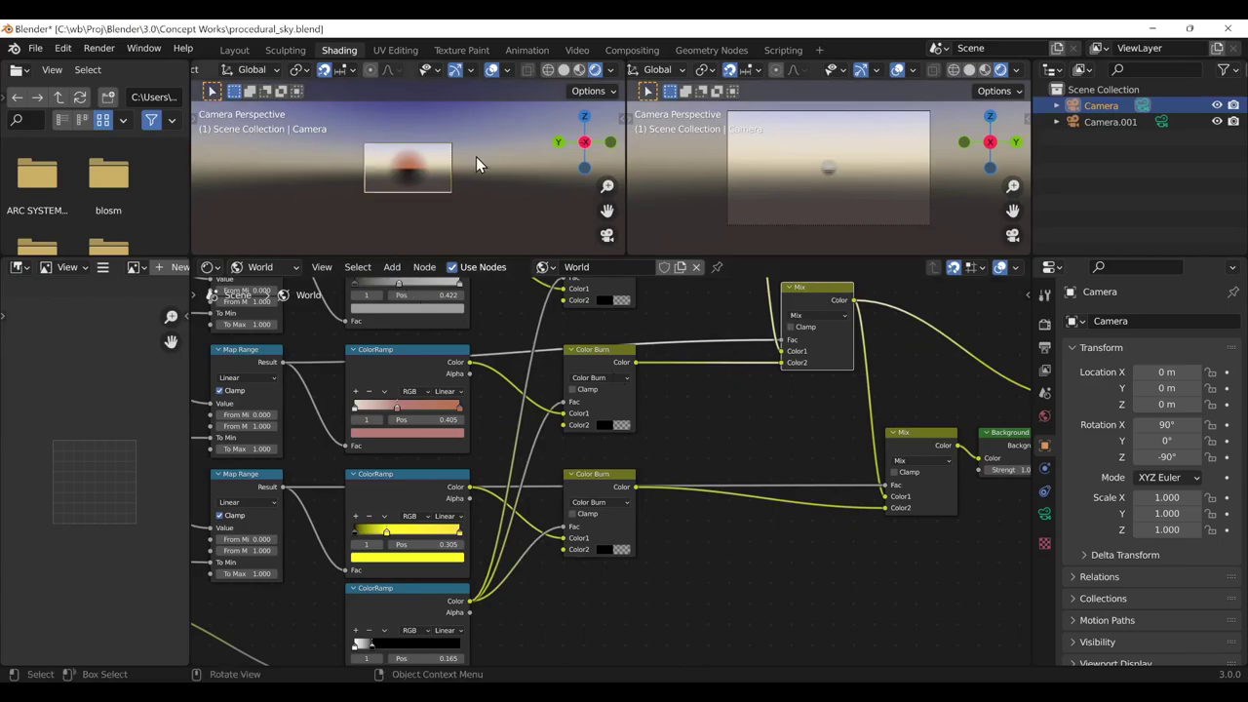
pyautogui.keyDown('ctrl'); pyautogui.keyDown('shift'); pyautogui.click(914, 434); pyautogui.keyUp('shift'); pyautogui.keyUp('ctrl')
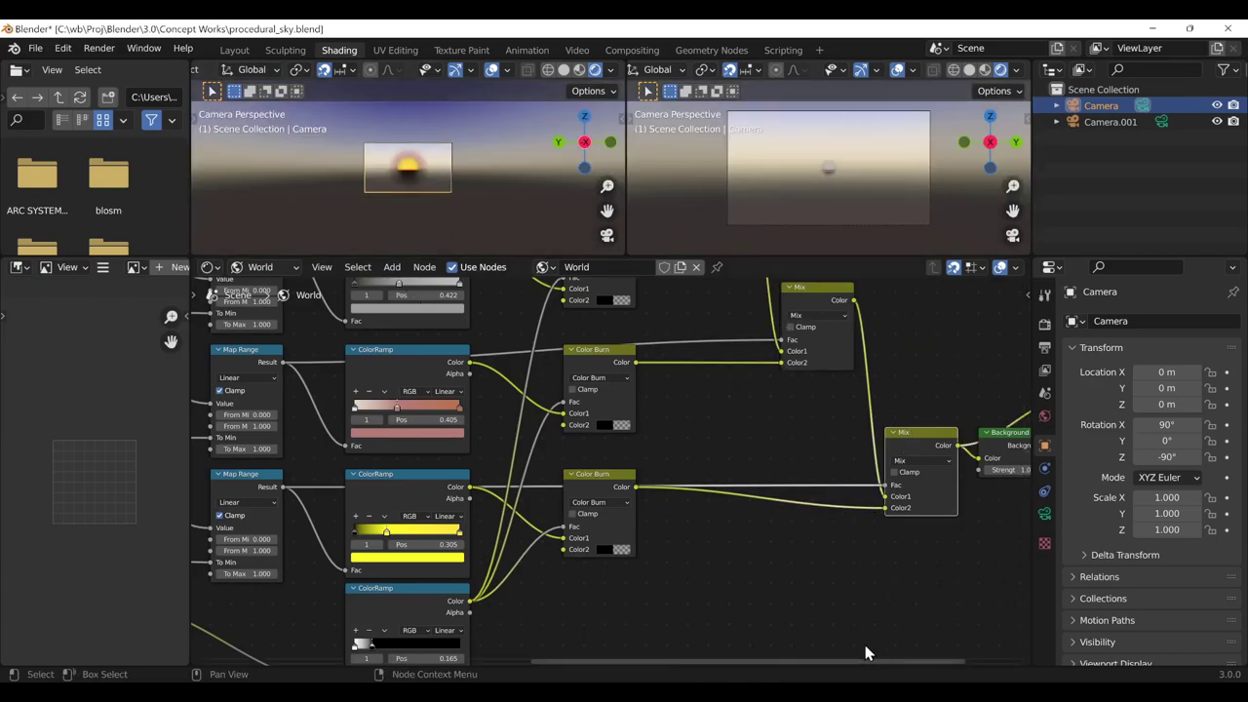
pyautogui.moveTo(849, 664); pyautogui.dragTo(590, 667)
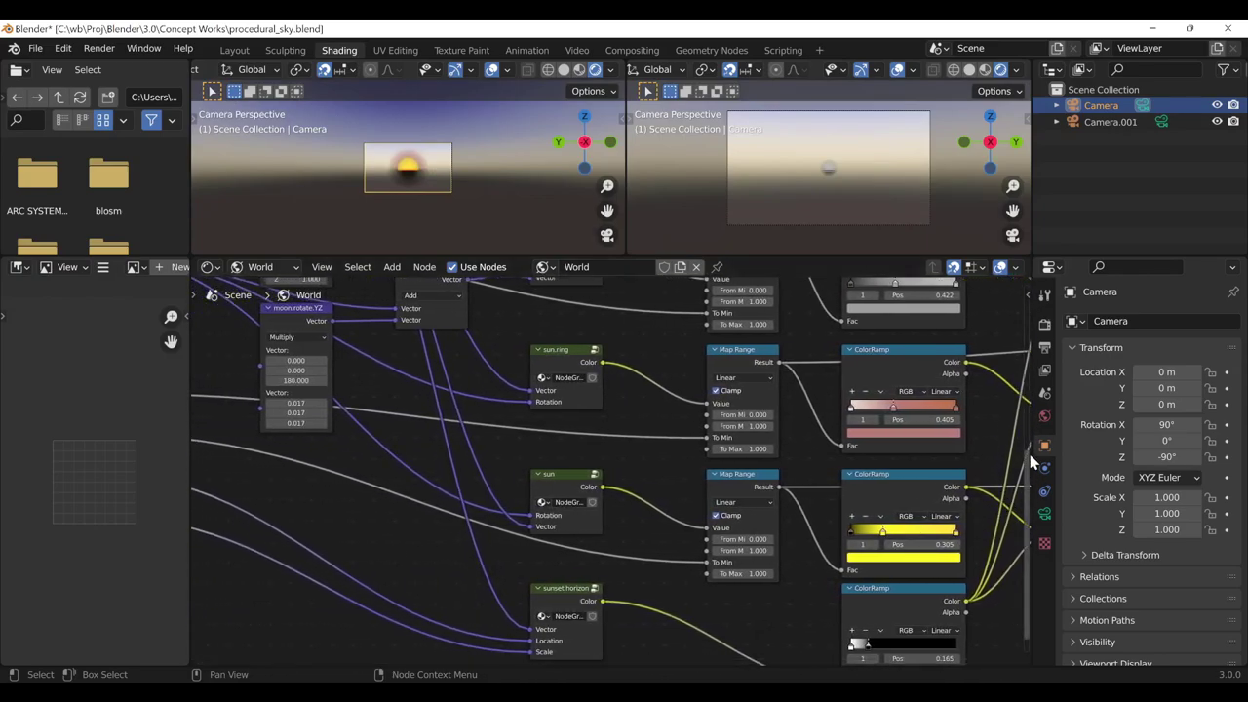
# Preview the sunset.horizon node's horizon band and look inside the group before returning to the World tree
pyautogui.moveTo(1026, 497); pyautogui.dragTo(1025, 604)
pyautogui.click(552, 487)
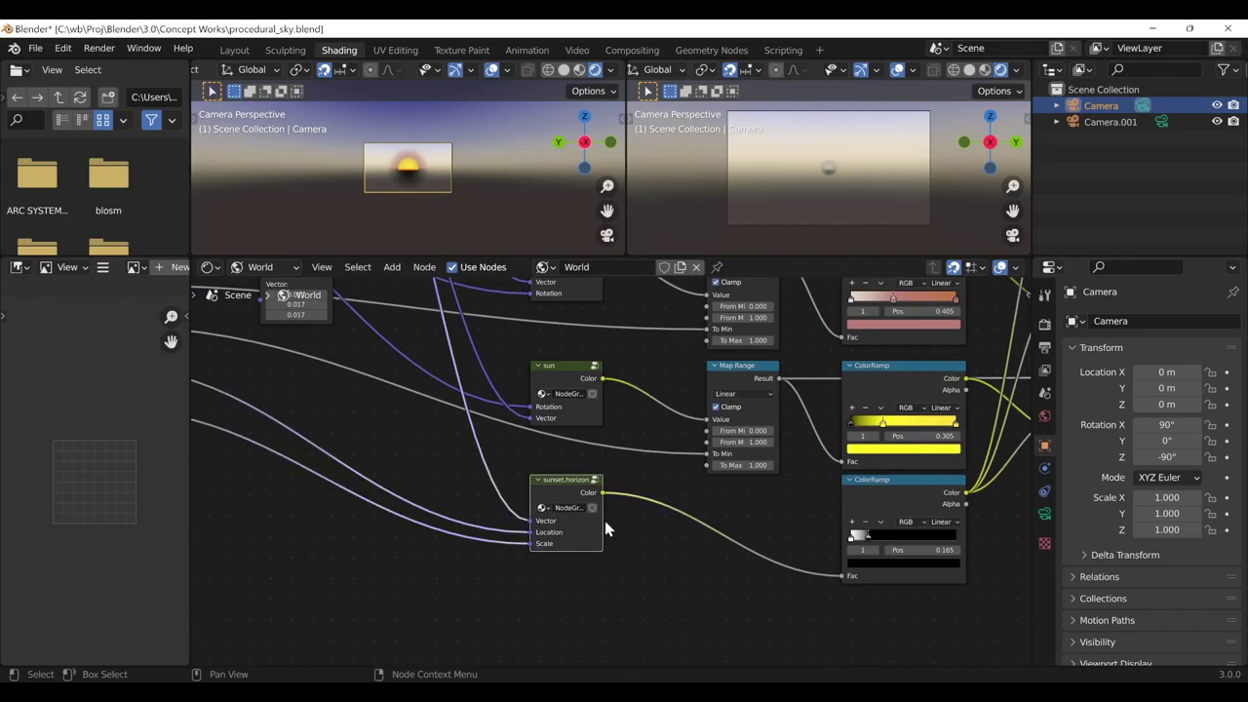
pyautogui.keyDown('ctrl'); pyautogui.keyDown('shift'); pyautogui.click(562, 480); pyautogui.keyUp('shift'); pyautogui.keyUp('ctrl')
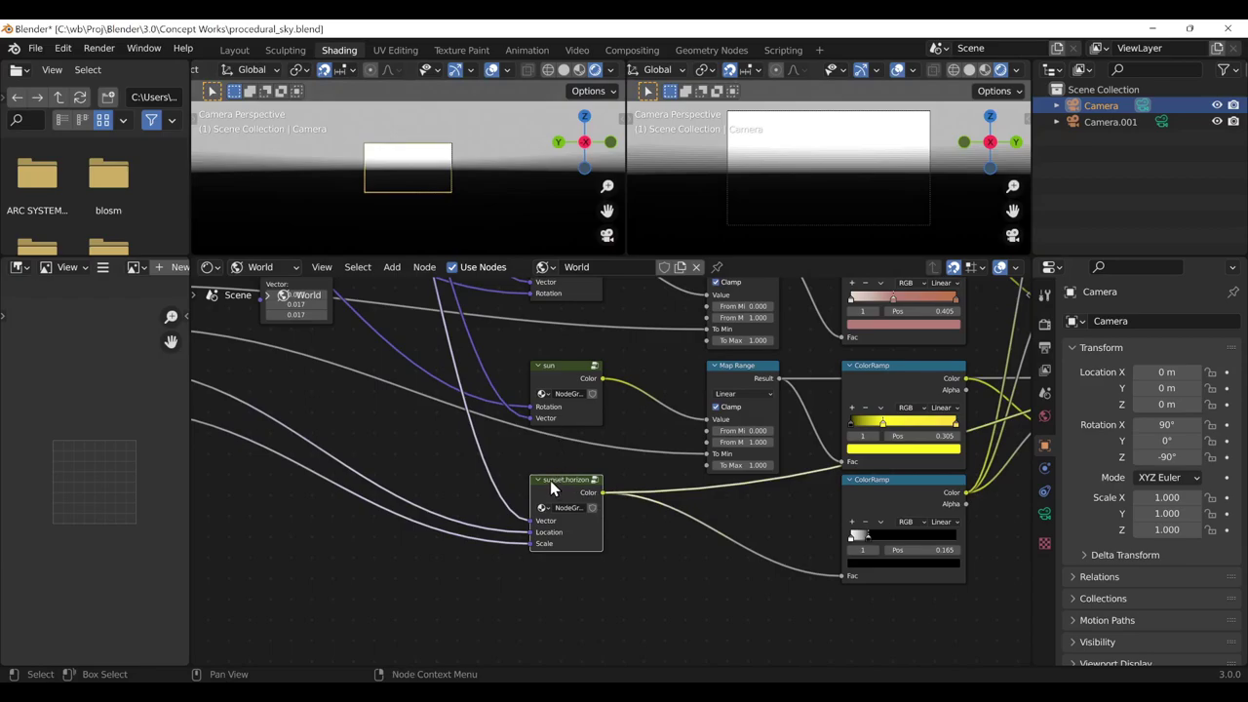
pyautogui.press('Tab')
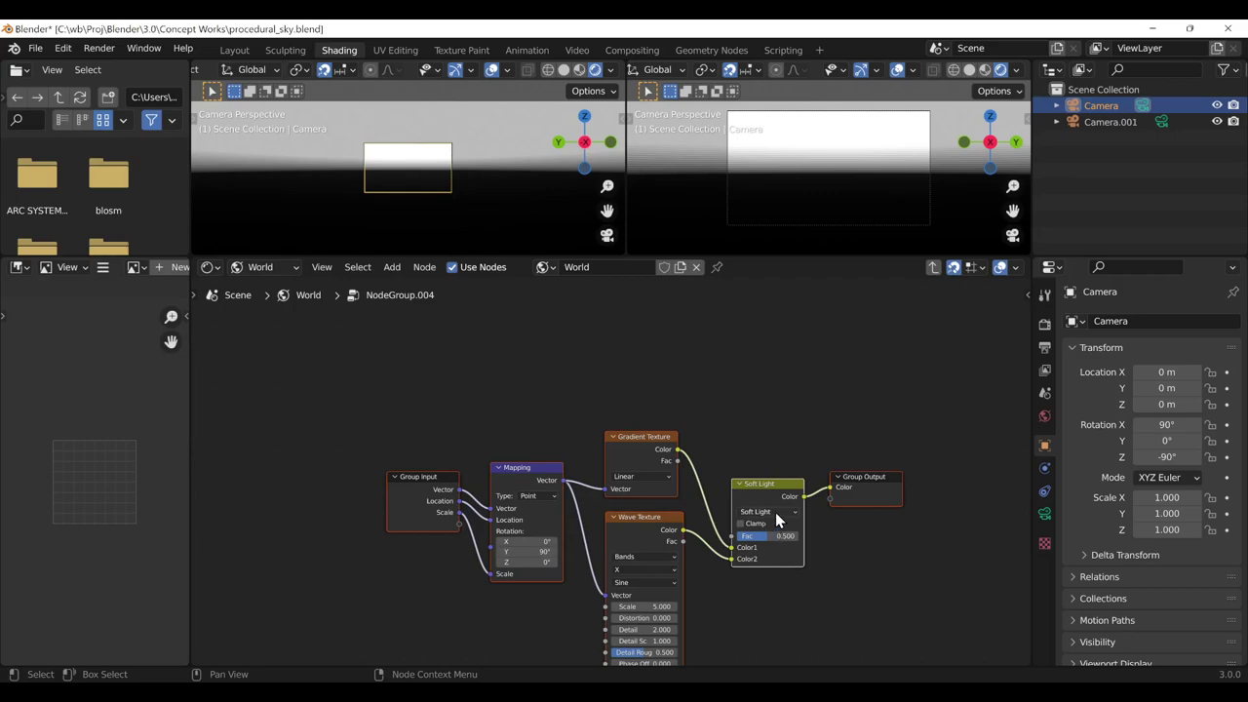
pyautogui.press('Tab')
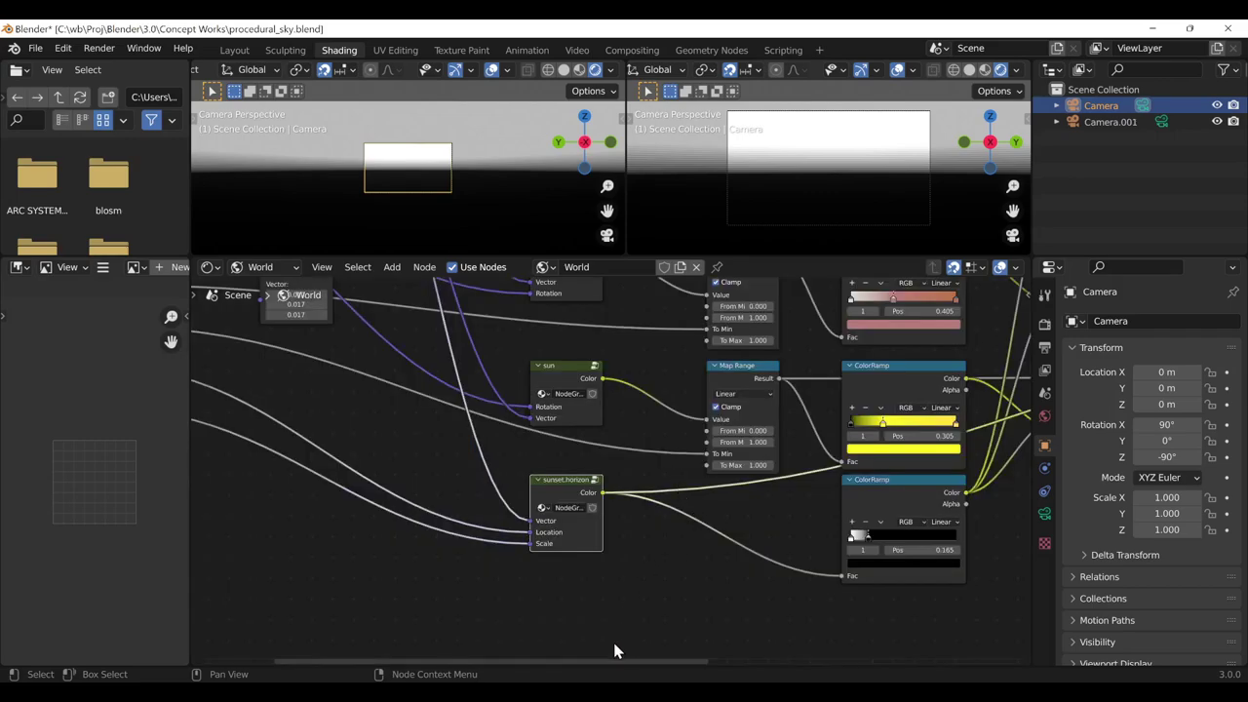
pyautogui.moveTo(615, 659); pyautogui.dragTo(399, 659)
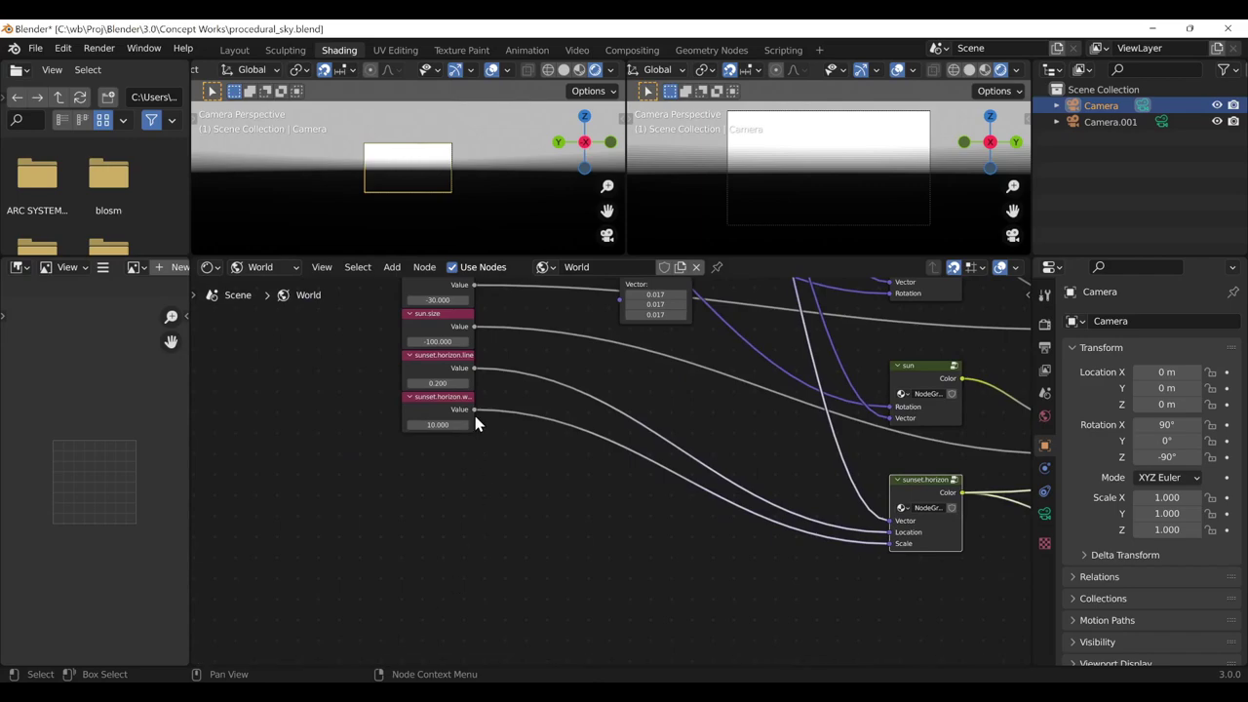
pyautogui.moveTo(445, 421)
pyautogui.mouseDown()
pyautogui.moveTo(380, 421)
pyautogui.moveTo(409, 425)
pyautogui.mouseUp()
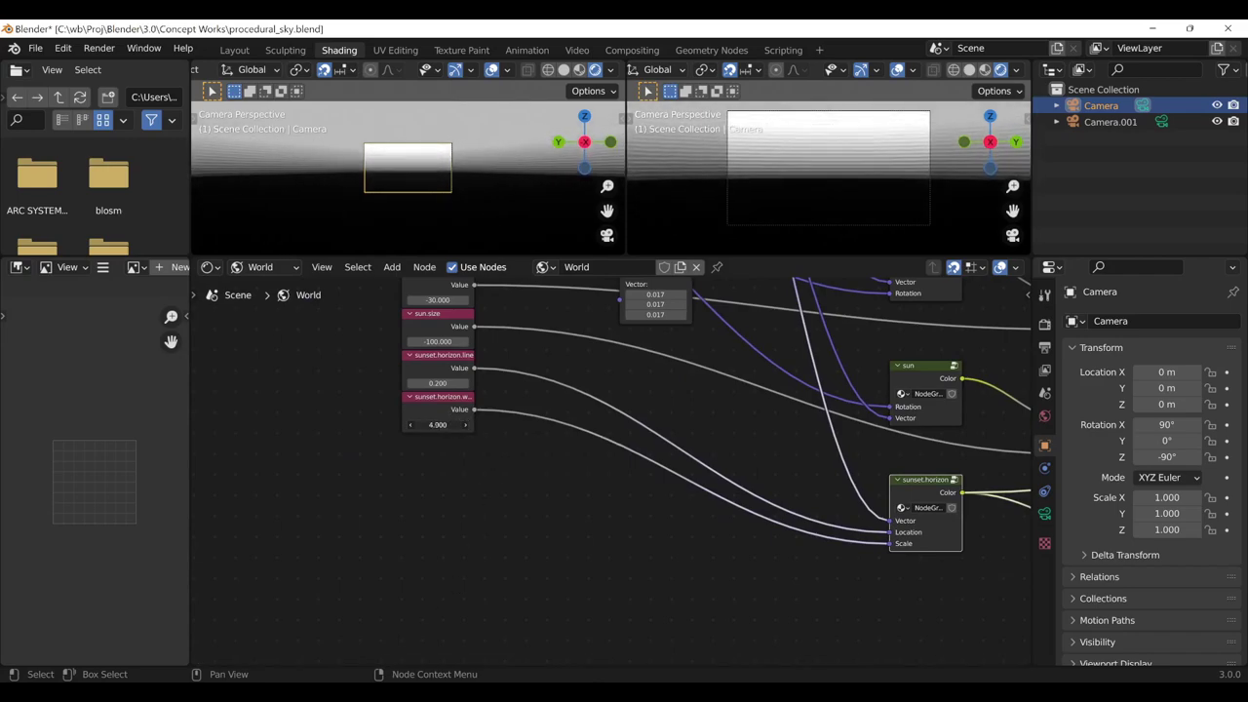
pyautogui.moveTo(441, 383); pyautogui.dragTo(473, 383)
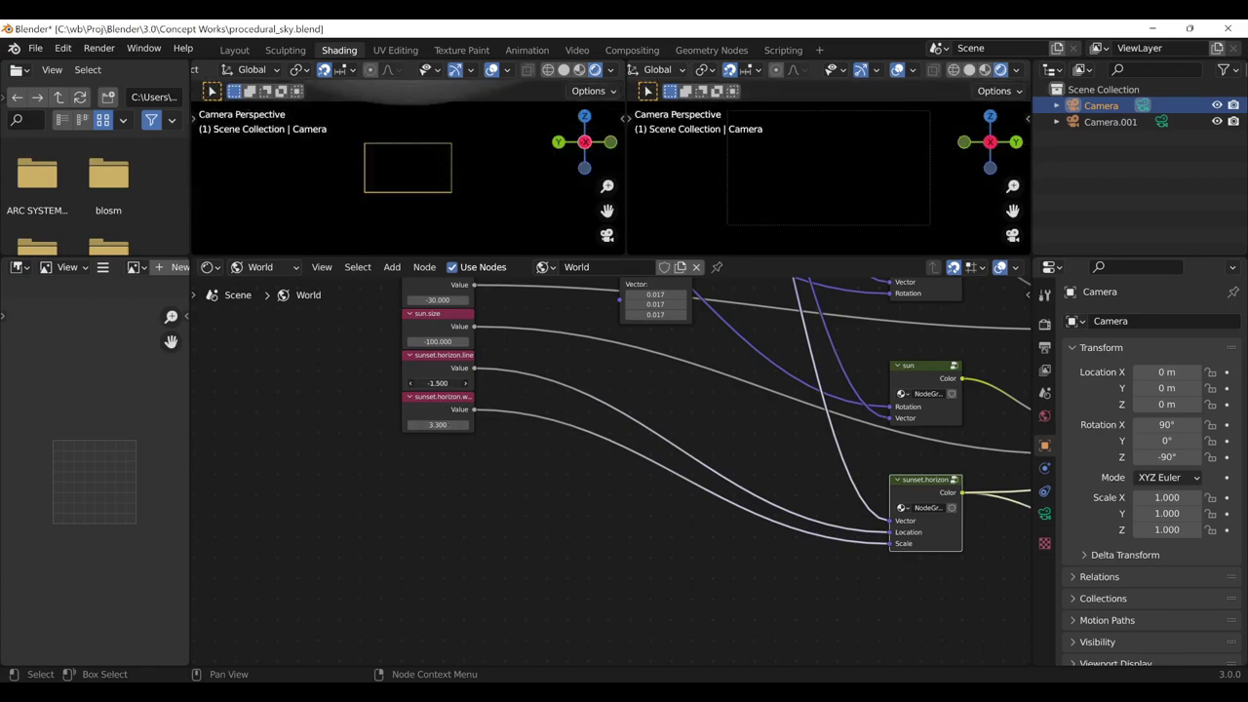
pyautogui.hotkey('ctrl', 'z')
pyautogui.hotkey('ctrl', 'z')
pyautogui.hotkey('ctrl', 'z')
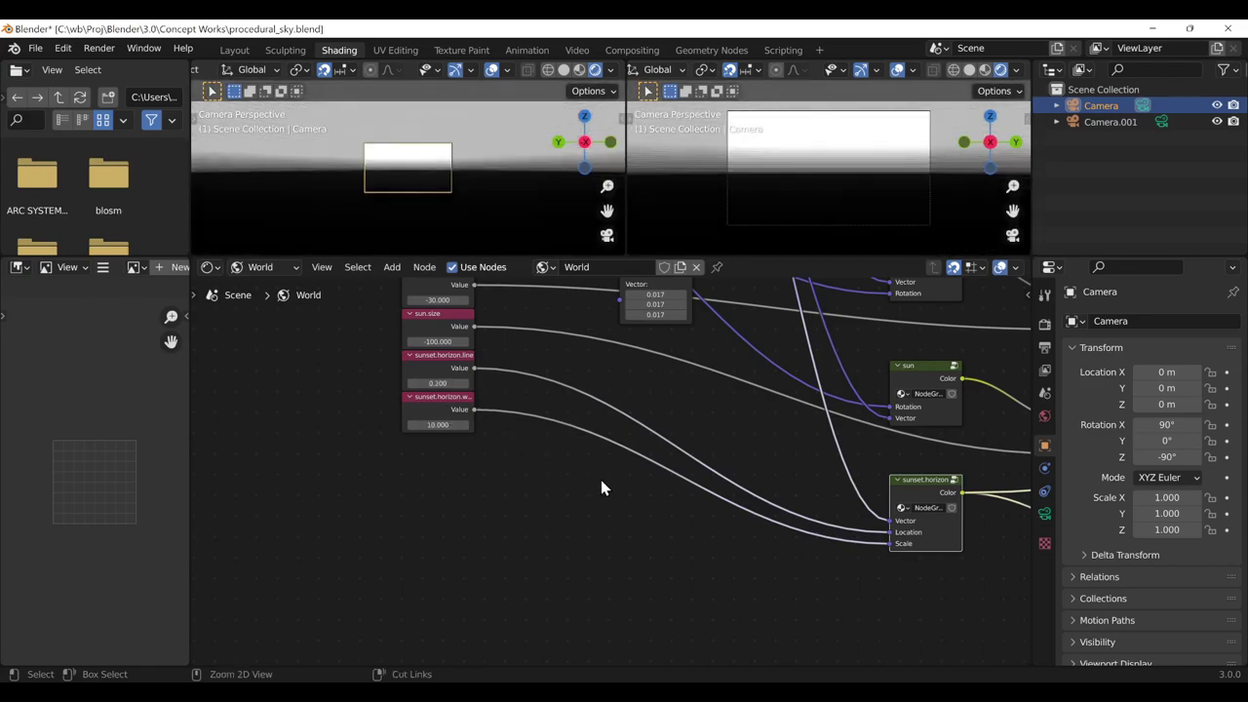
pyautogui.moveTo(642, 669); pyautogui.dragTo(800, 669)
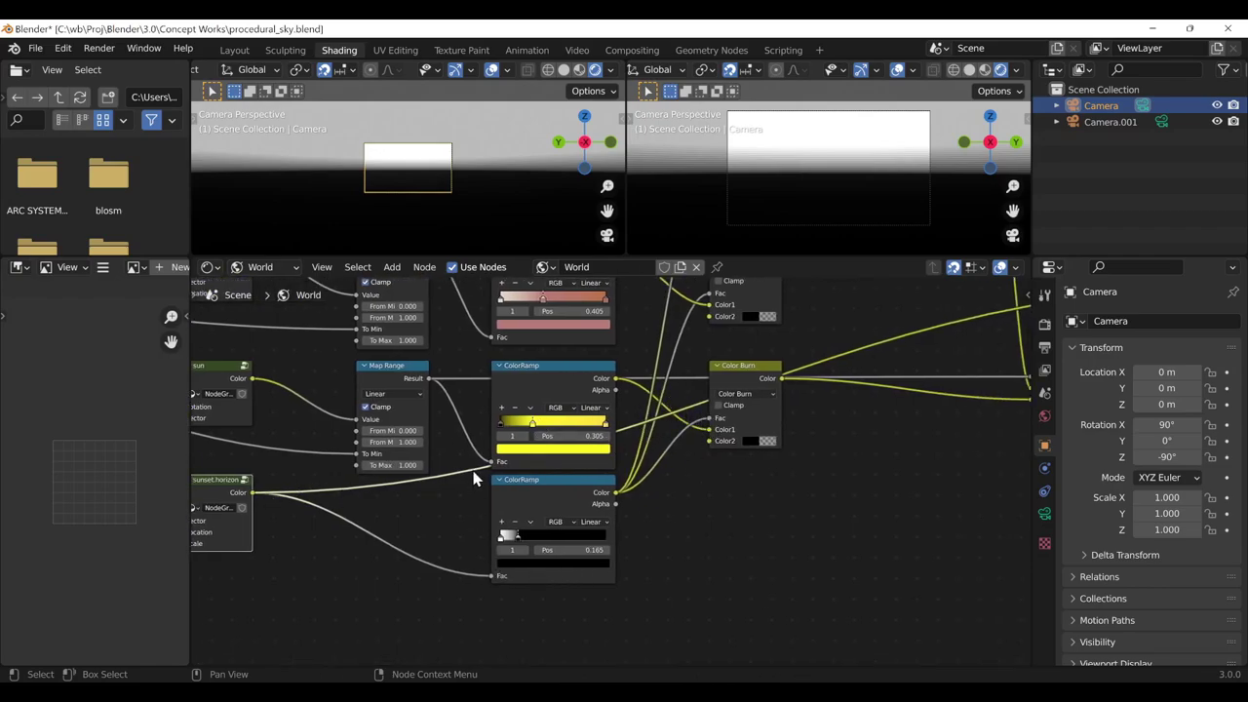
# Preview the bottom ColorRamp's output, then the lower Color Burn's sun output
pyautogui.click(562, 489)
pyautogui.keyDown('ctrl'); pyautogui.keyDown('shift'); pyautogui.click(563, 488); pyautogui.keyUp('shift'); pyautogui.keyUp('ctrl')
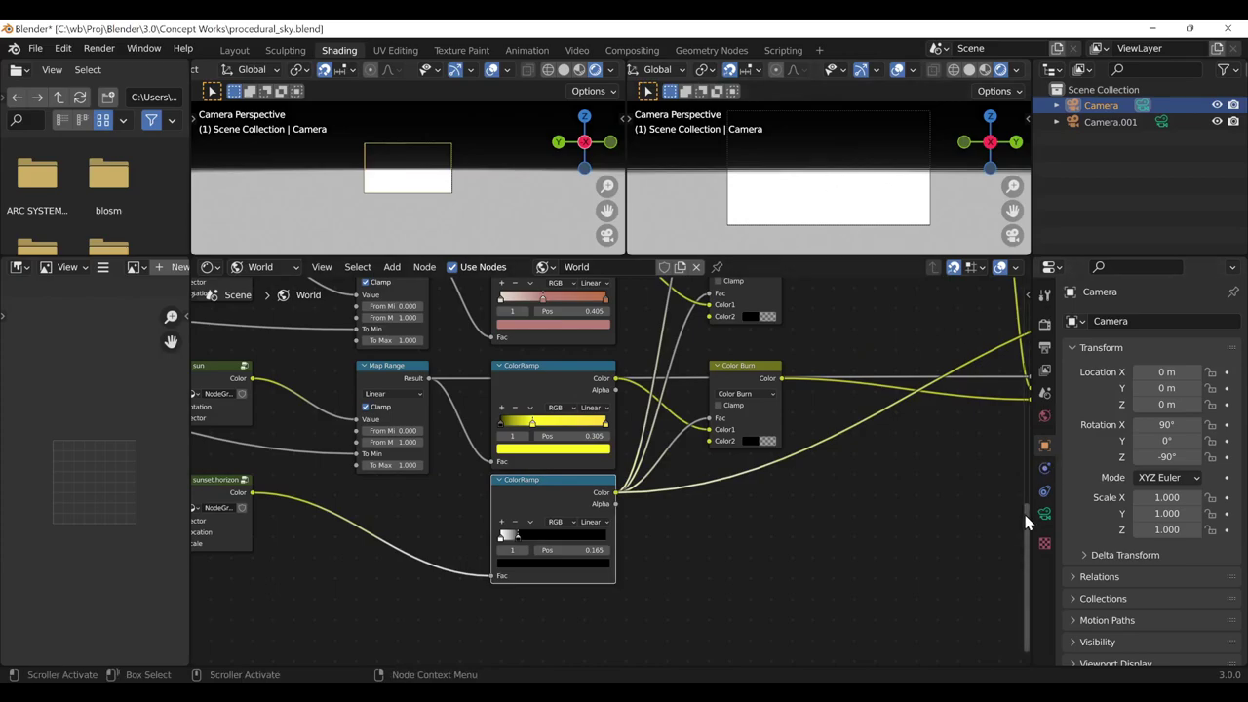
pyautogui.moveTo(1041, 514); pyautogui.dragTo(1043, 437)
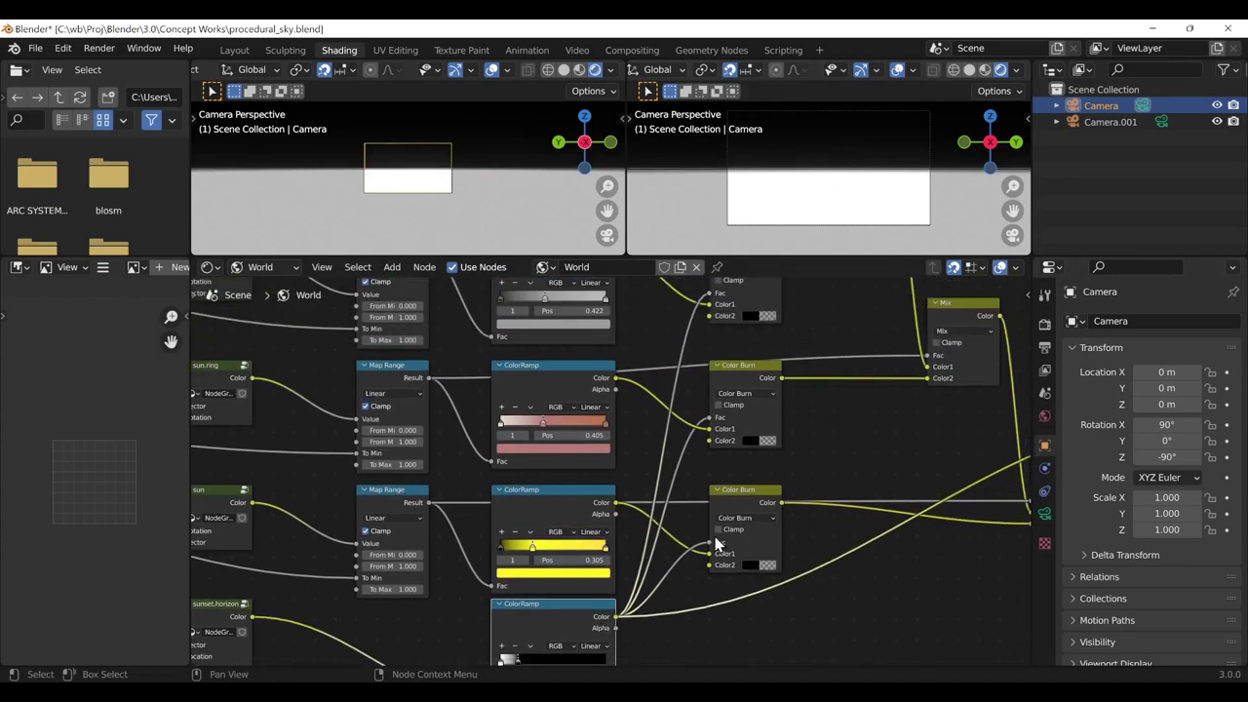
pyautogui.moveTo(562, 605); pyautogui.dragTo(556, 603)
pyautogui.keyDown('ctrl'); pyautogui.keyDown('shift'); pyautogui.click(748, 495); pyautogui.keyUp('shift'); pyautogui.keyUp('ctrl')
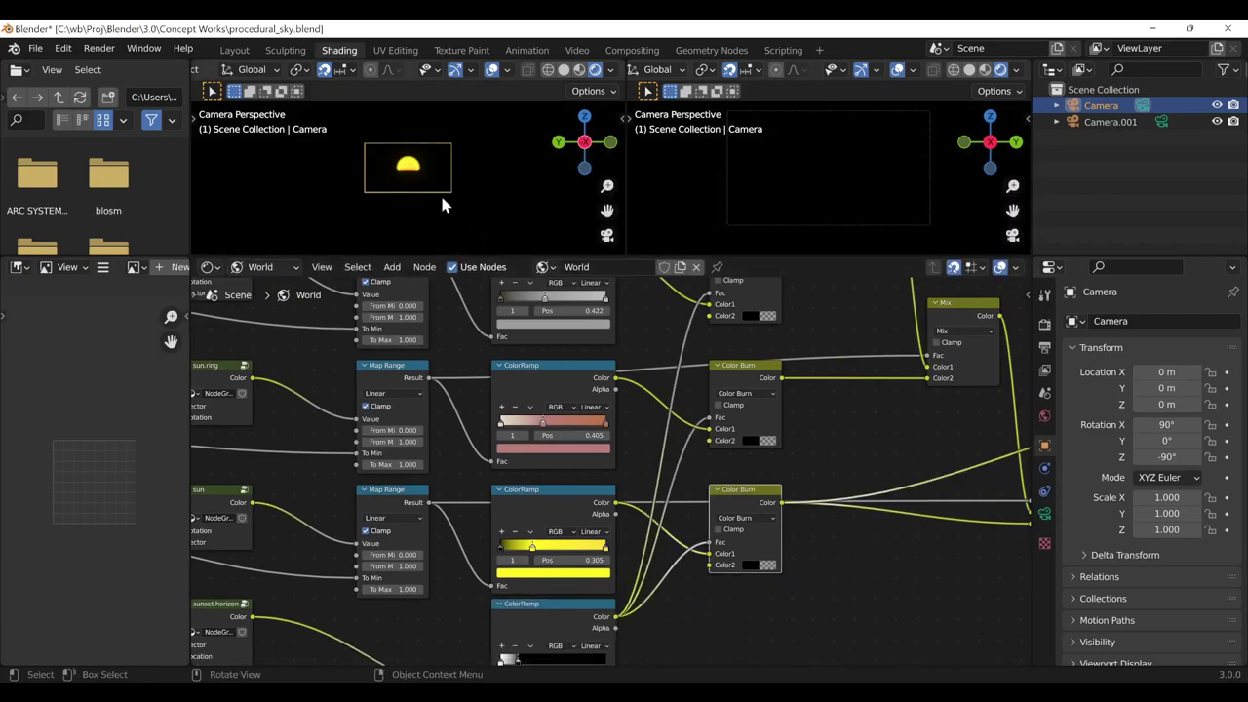
# Preview the upper Color Burn's output, then the lower Mix node's full sky
pyautogui.scroll(3, 439, 193)
pyautogui.scroll(2, 422, 193)
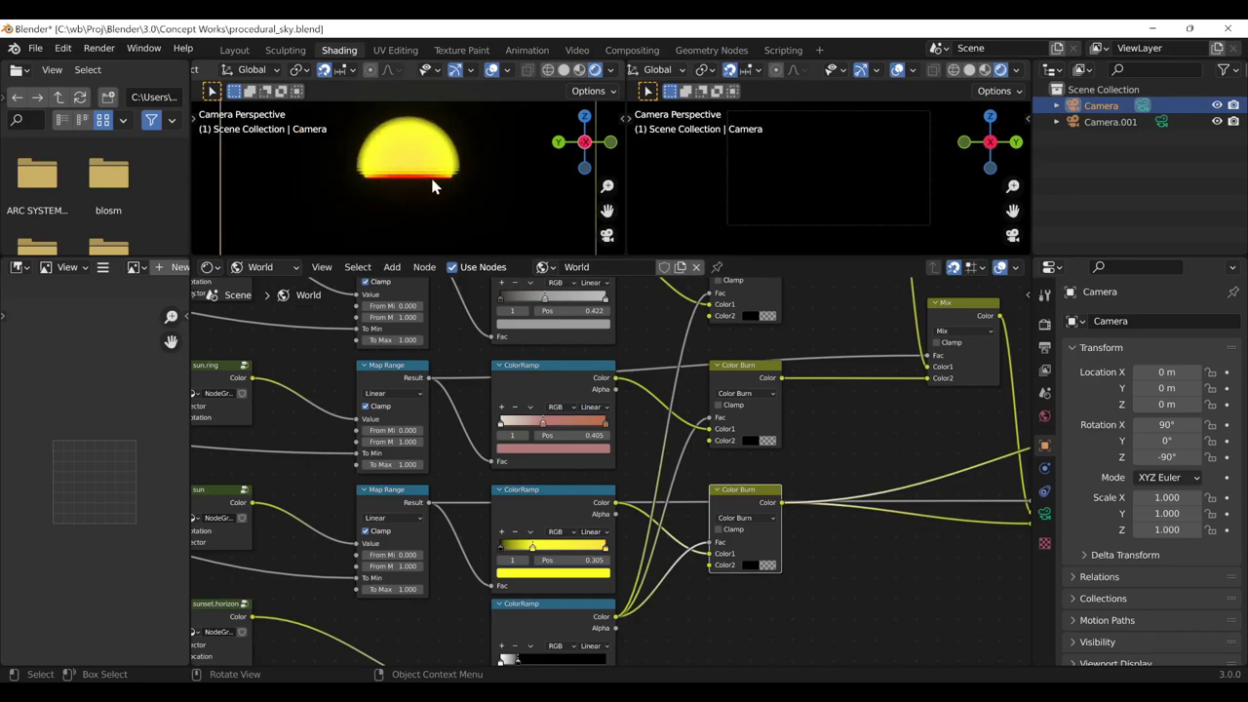
pyautogui.scroll(-3, 427, 198)
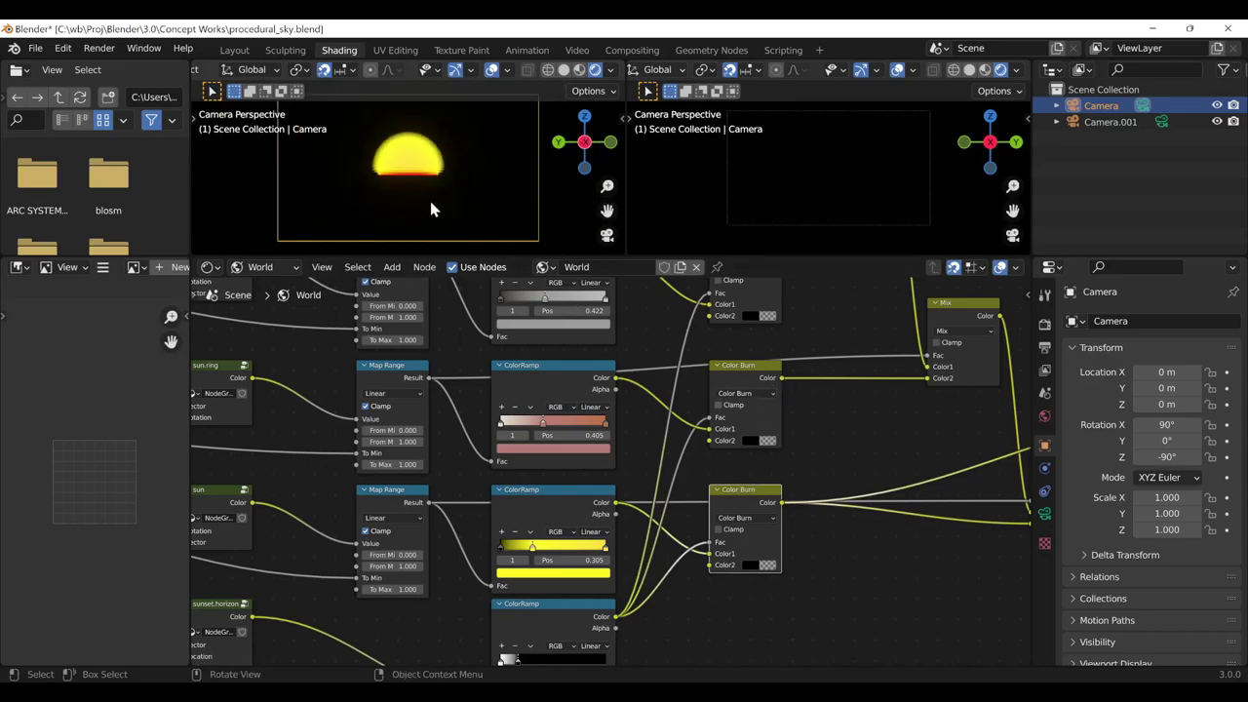
pyautogui.keyDown('ctrl'); pyautogui.keyDown('shift'); pyautogui.click(751, 370); pyautogui.keyUp('shift'); pyautogui.keyUp('ctrl')
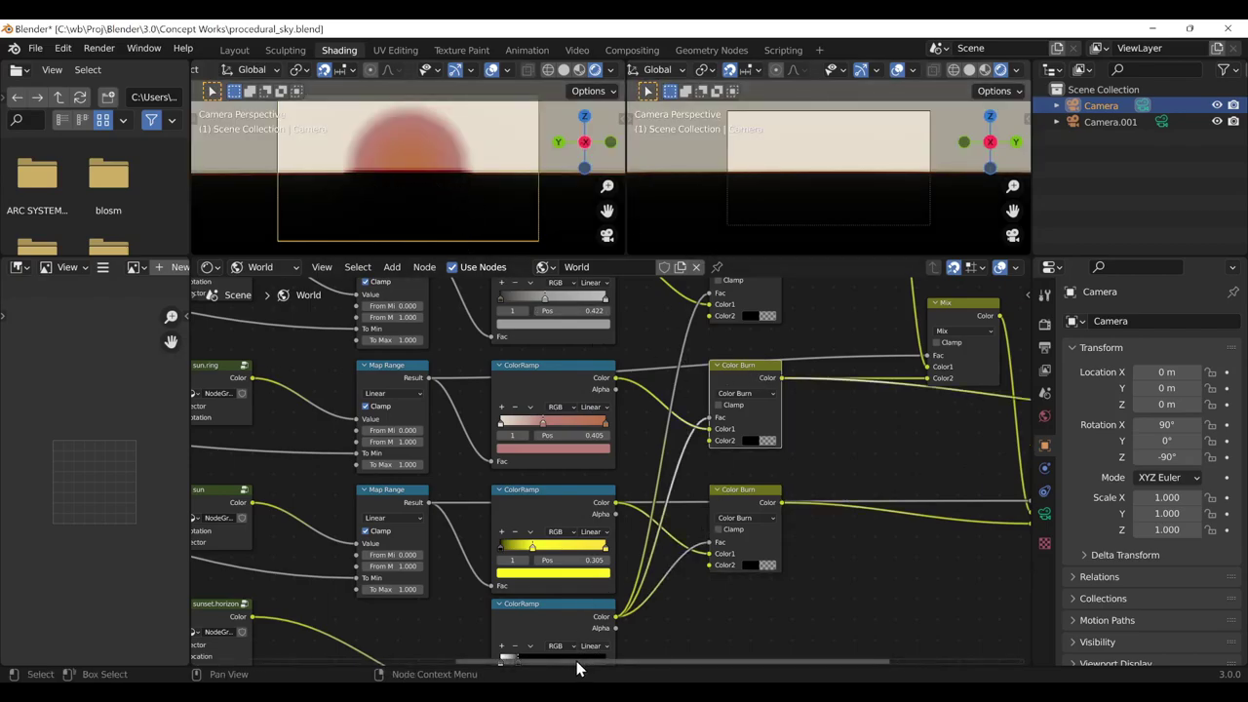
pyautogui.moveTo(579, 660); pyautogui.dragTo(738, 663)
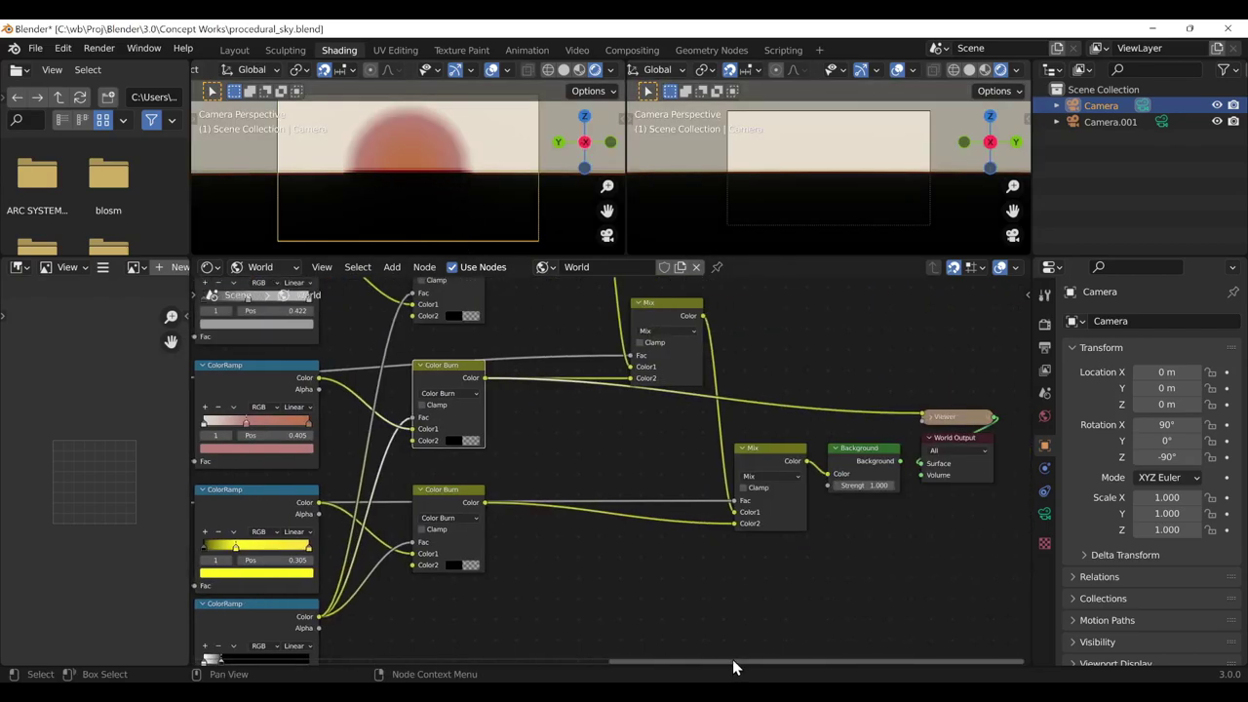
pyautogui.keyDown('ctrl'); pyautogui.keyDown('shift'); pyautogui.click(784, 450); pyautogui.keyUp('shift'); pyautogui.keyUp('ctrl')
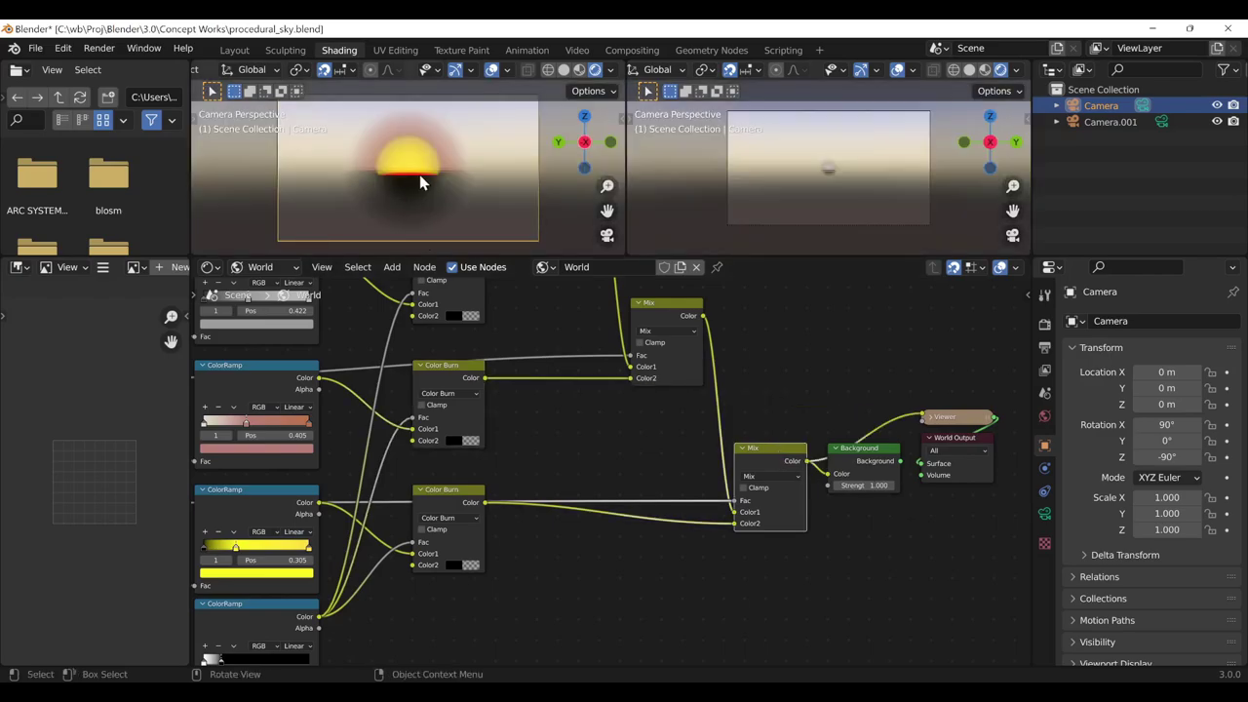
pyautogui.moveTo(634, 660); pyautogui.dragTo(195, 669)
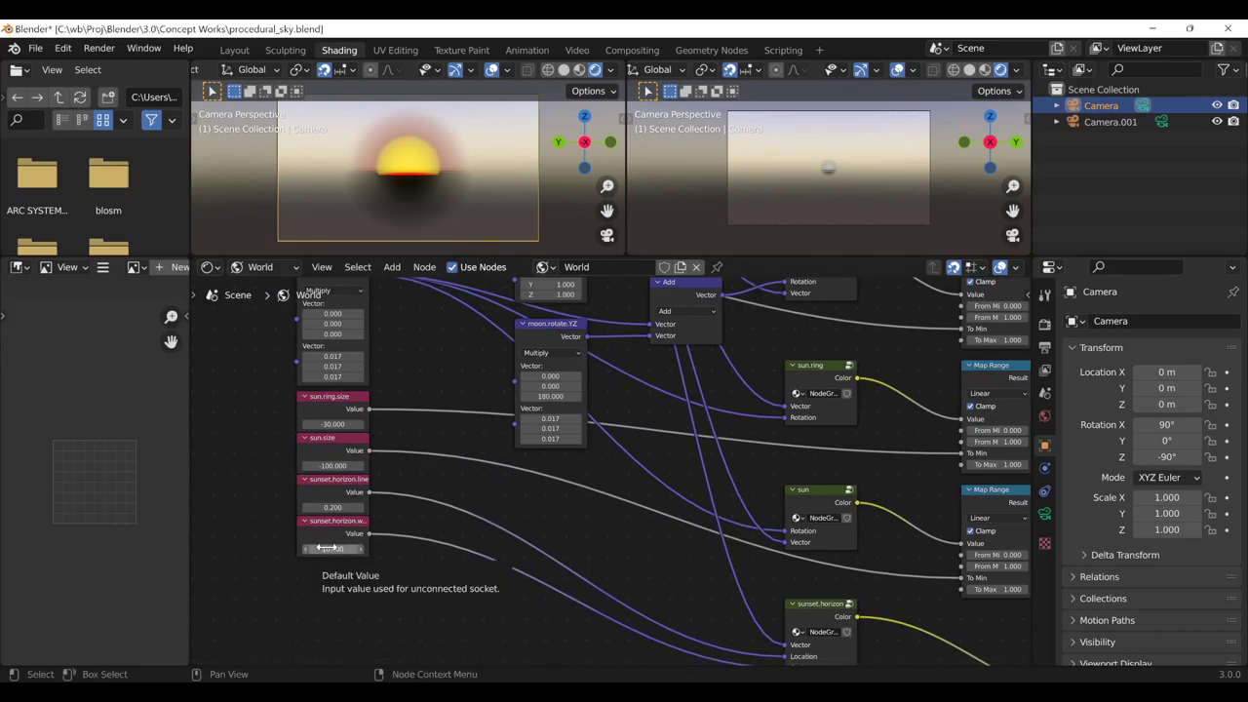
# Set sunset.horizon.w to 4.900, reset sunset.horizon.line to 0.000, and make sun.ring.size -26.500
pyautogui.moveTo(328, 549); pyautogui.dragTo(312, 549)
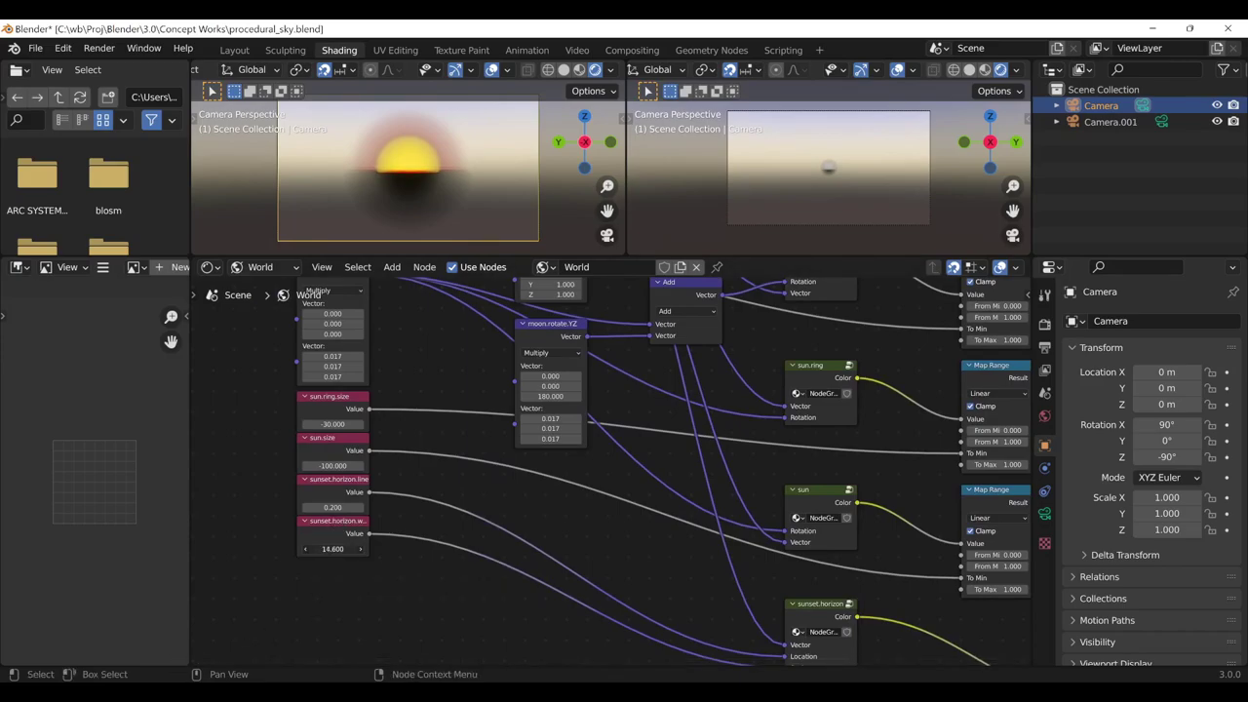
pyautogui.moveTo(328, 507); pyautogui.dragTo(342, 507)
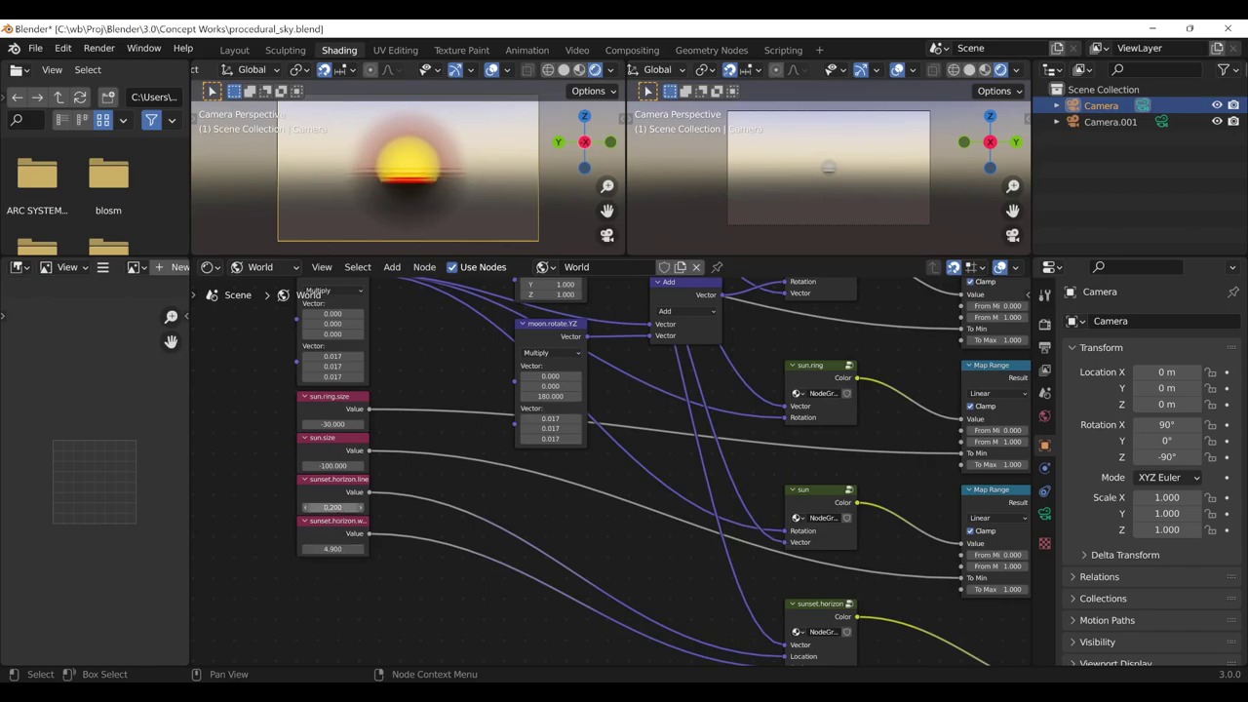
pyautogui.press('BackSpace')
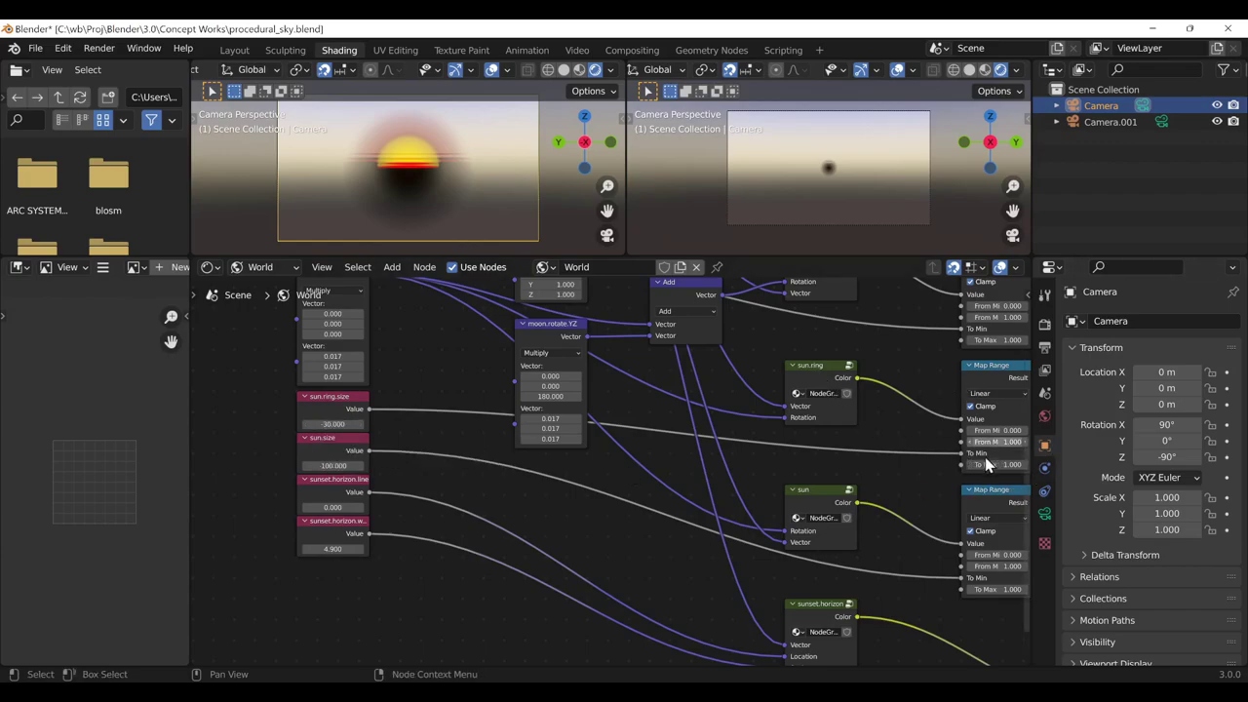
pyautogui.moveTo(336, 423); pyautogui.dragTo(351, 423)
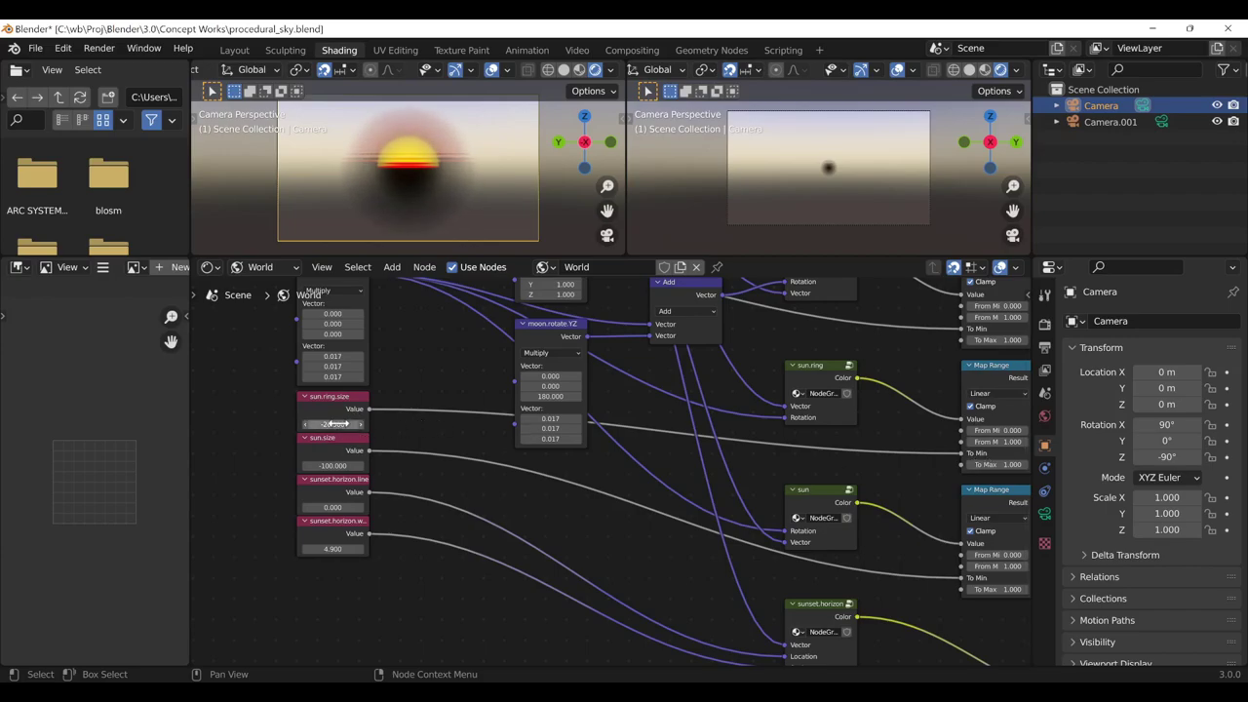
pyautogui.moveTo(1027, 462)
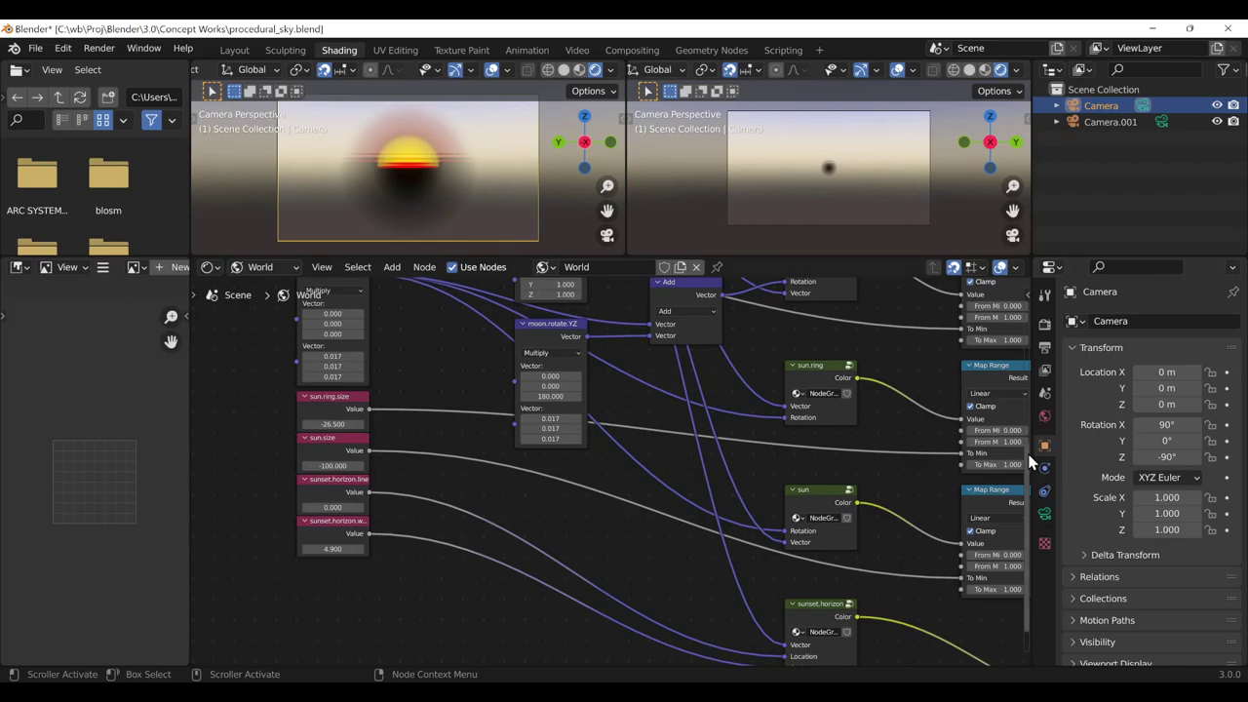
pyautogui.moveTo(1031, 462); pyautogui.dragTo(1029, 370)
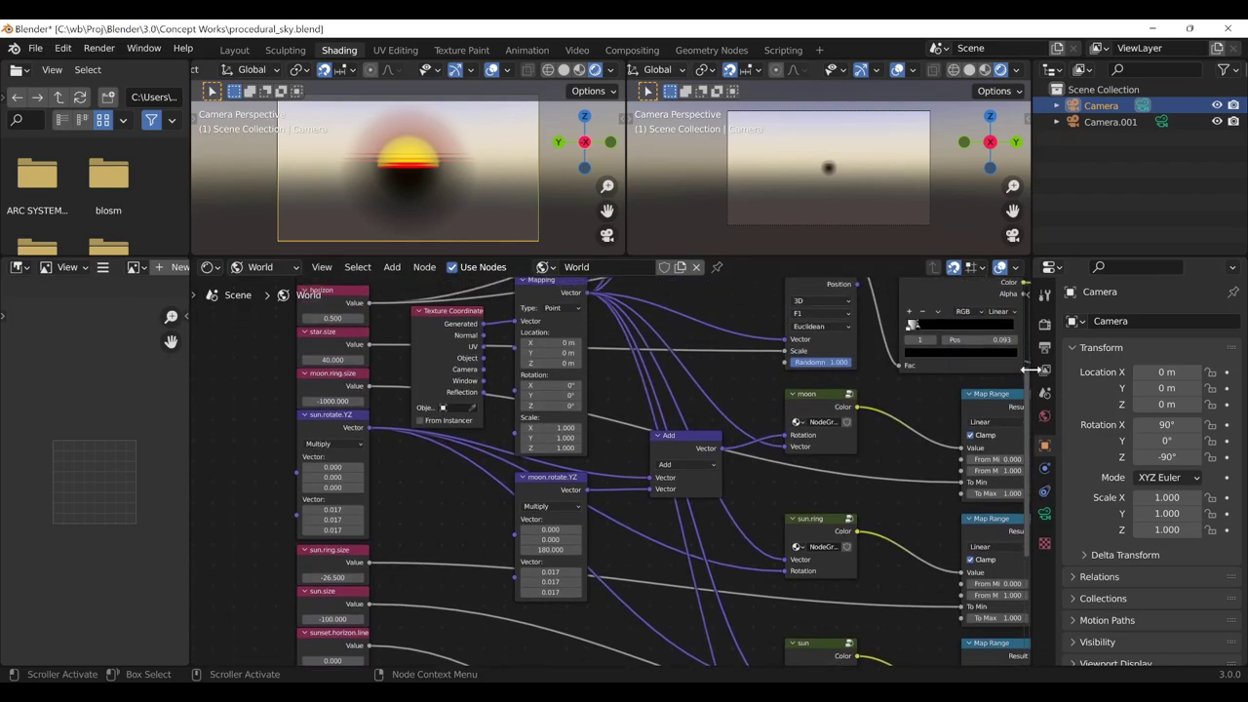
# Peek inside the sun.ring group, then raise sun.rotate.YZ's middle value to 2.200
pyautogui.click(819, 528)
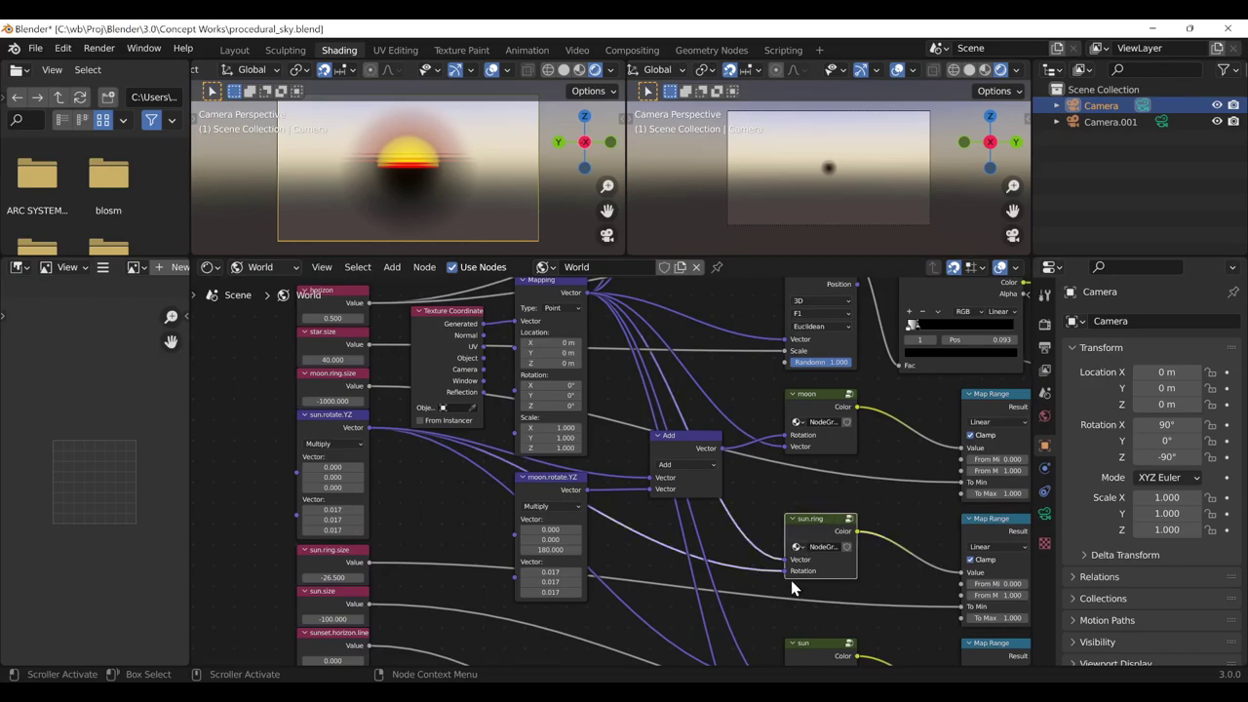
pyautogui.press('Tab')
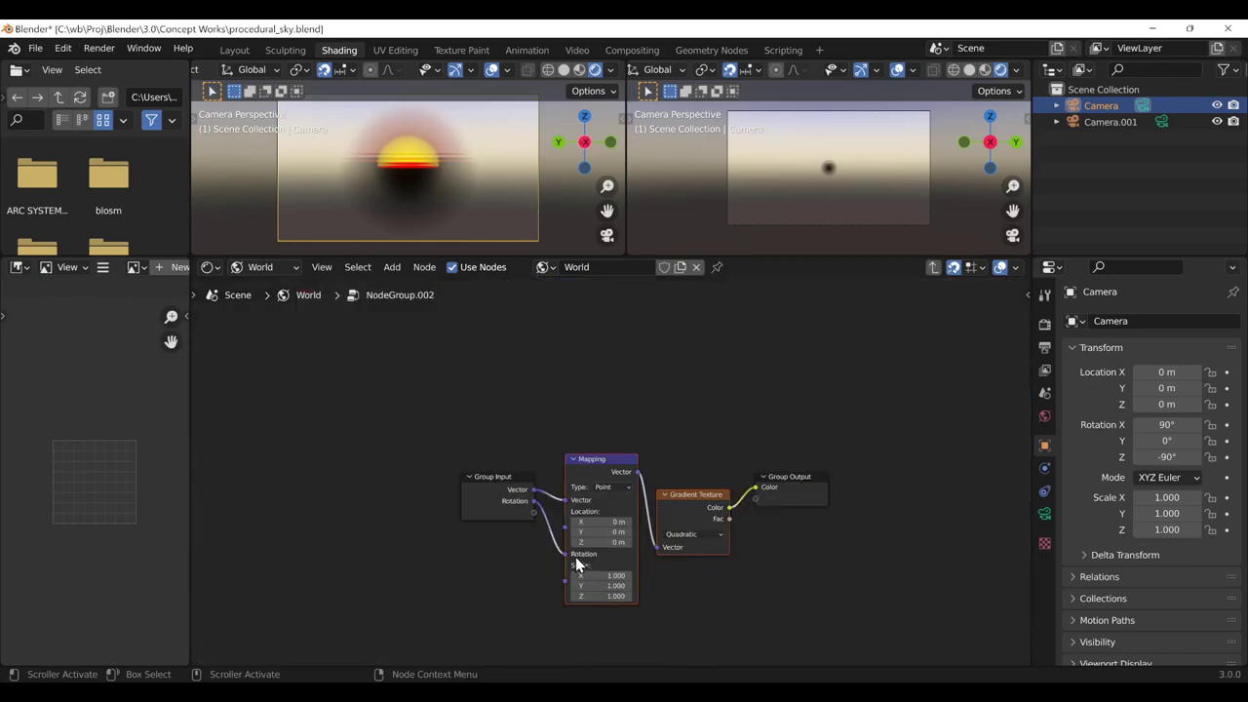
pyautogui.press('Tab')
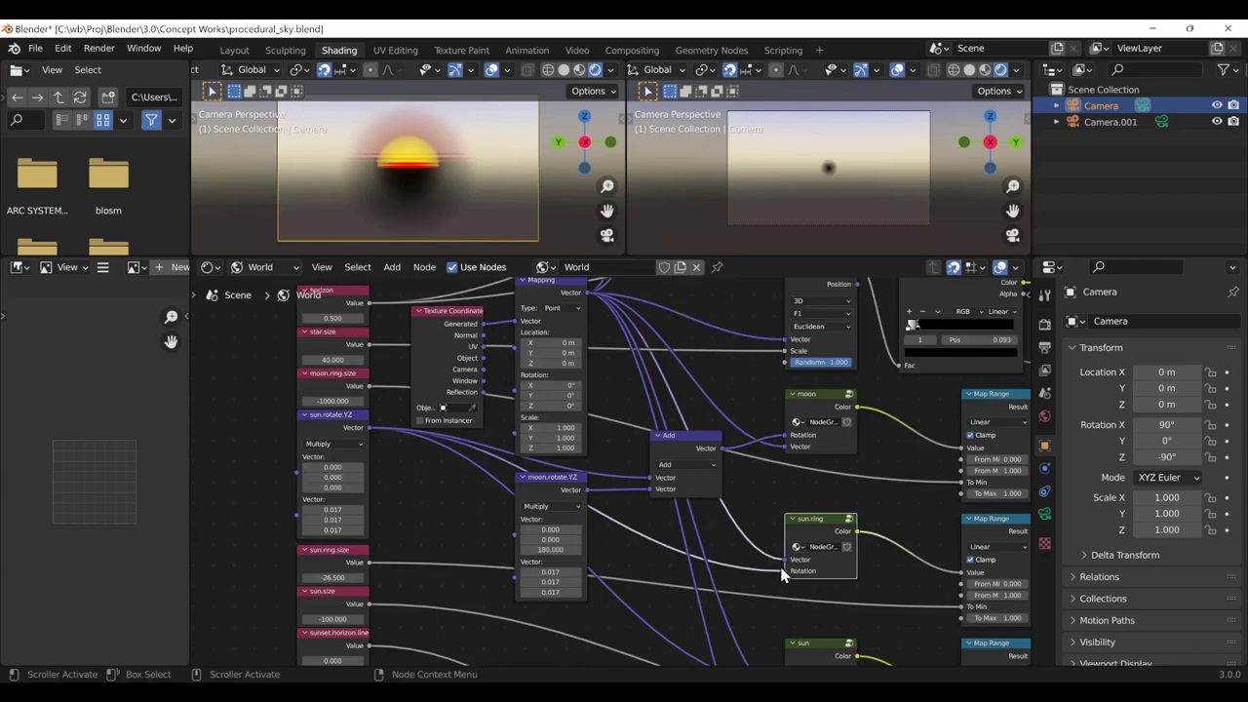
pyautogui.moveTo(333, 477)
pyautogui.mouseDown()
pyautogui.moveTo(371, 477)
pyautogui.moveTo(395, 496)
pyautogui.mouseUp()
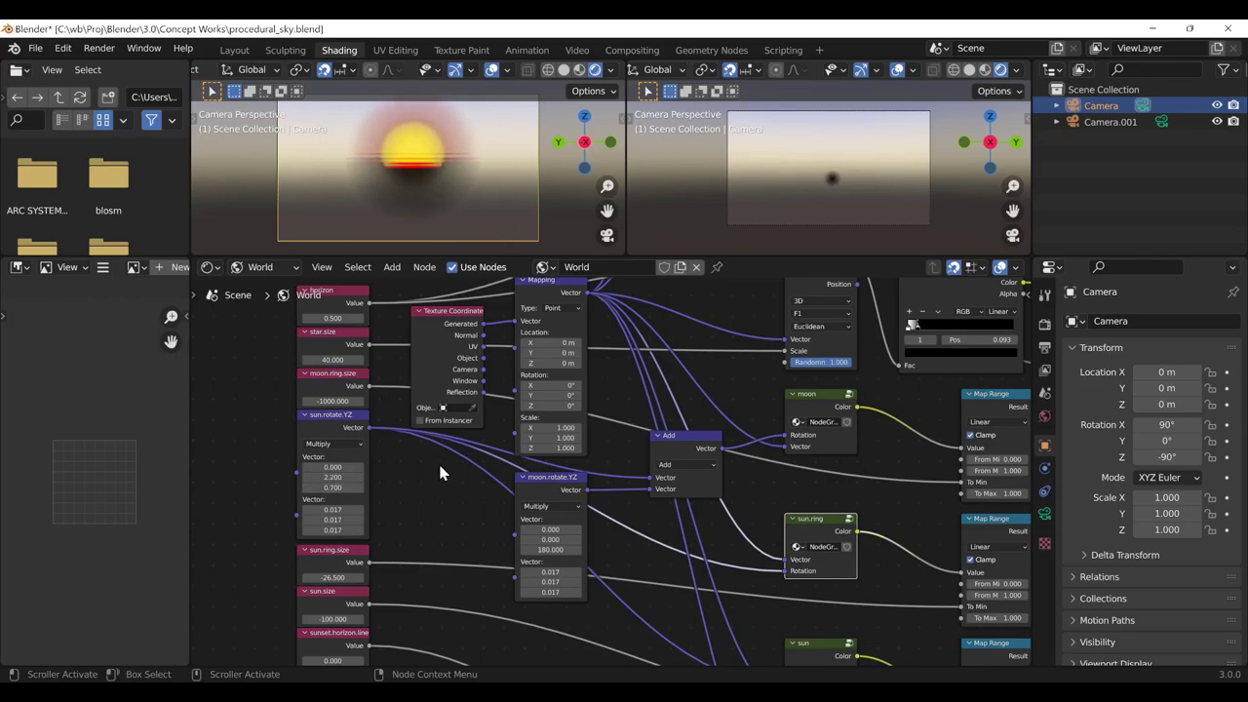
# Select the sun.rotate.YZ, moon.rotate.YZ and Add nodes
pyautogui.moveTo(1025, 459)
pyautogui.moveTo(1028, 449); pyautogui.dragTo(1027, 409)
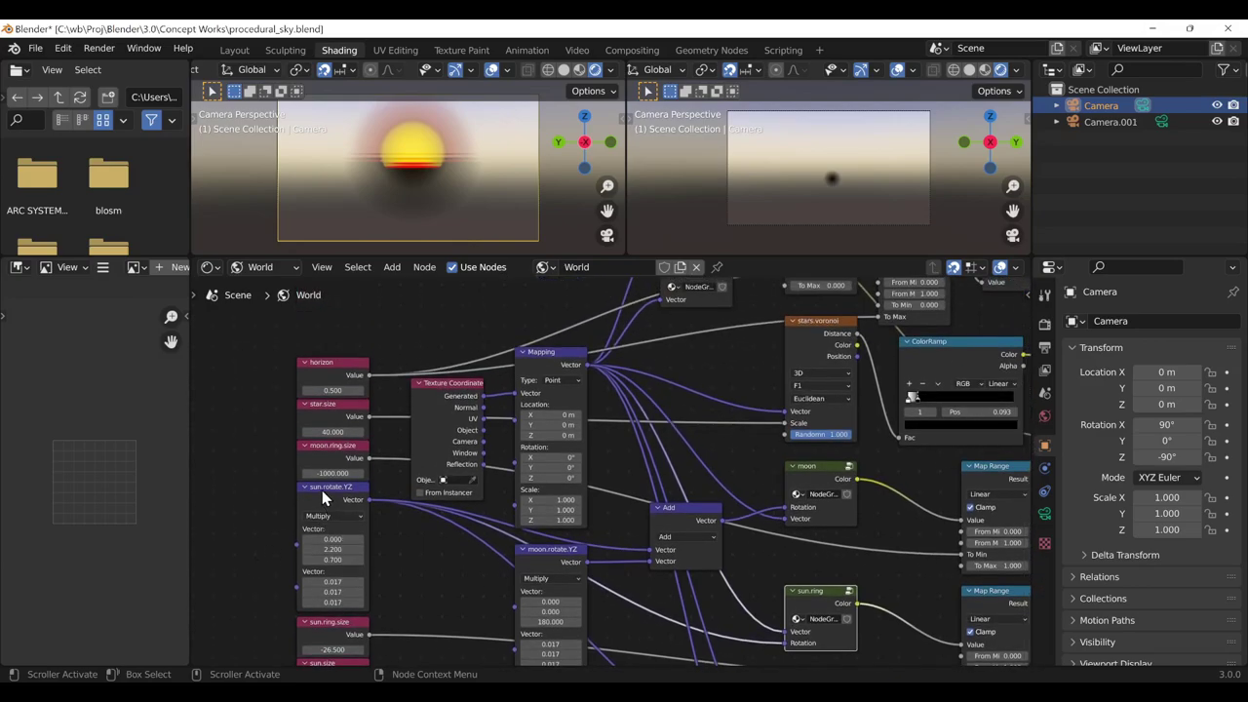
pyautogui.click(324, 493)
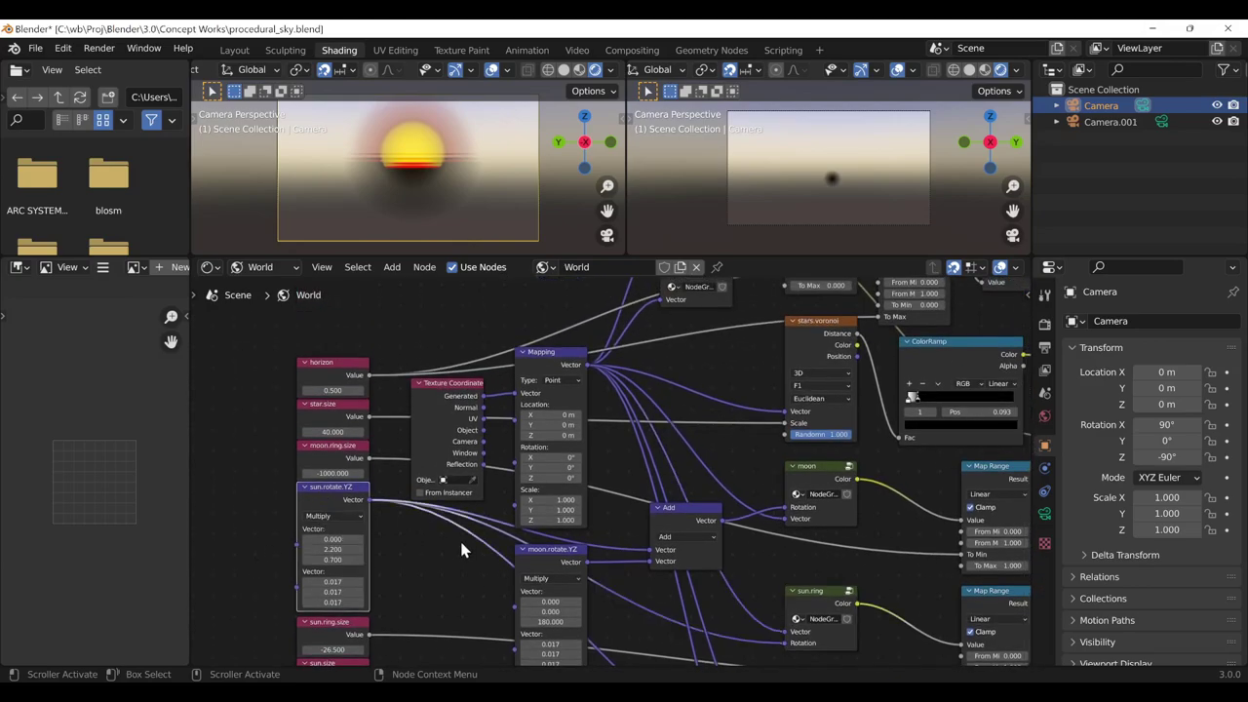
pyautogui.keyDown('shift'); pyautogui.click(576, 562); pyautogui.keyUp('shift')
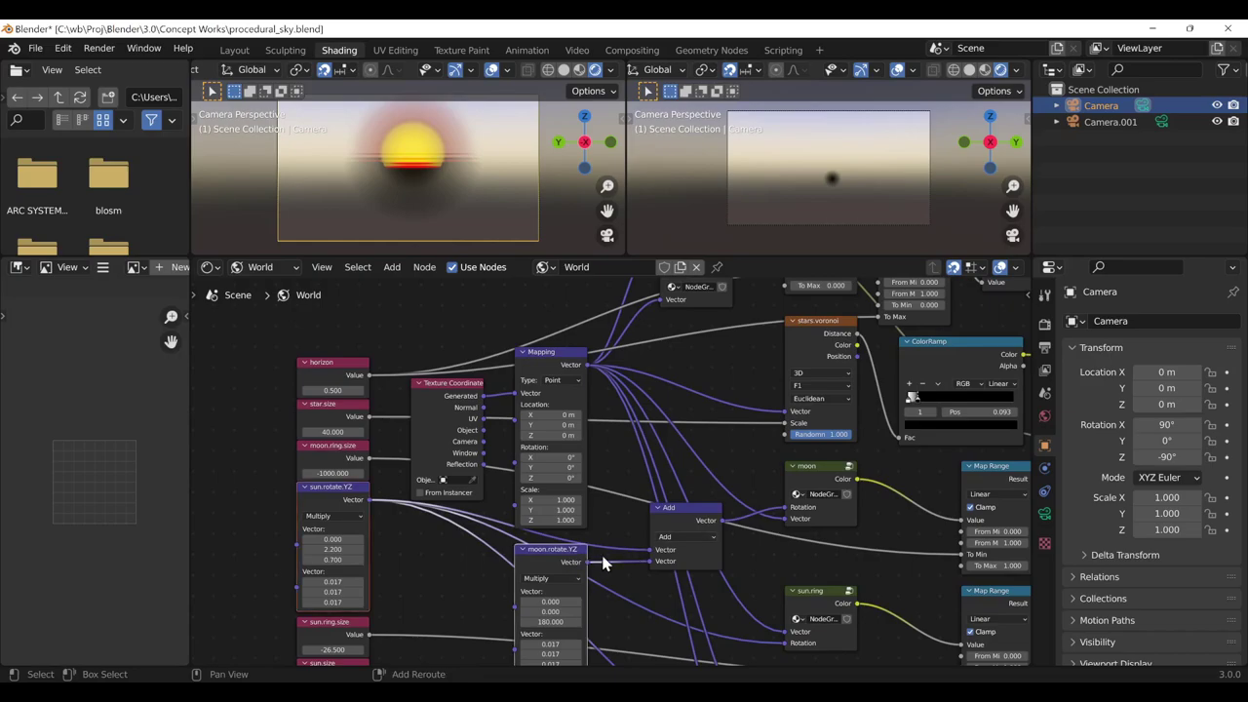
pyautogui.keyDown('shift'); pyautogui.click(695, 519); pyautogui.keyUp('shift')
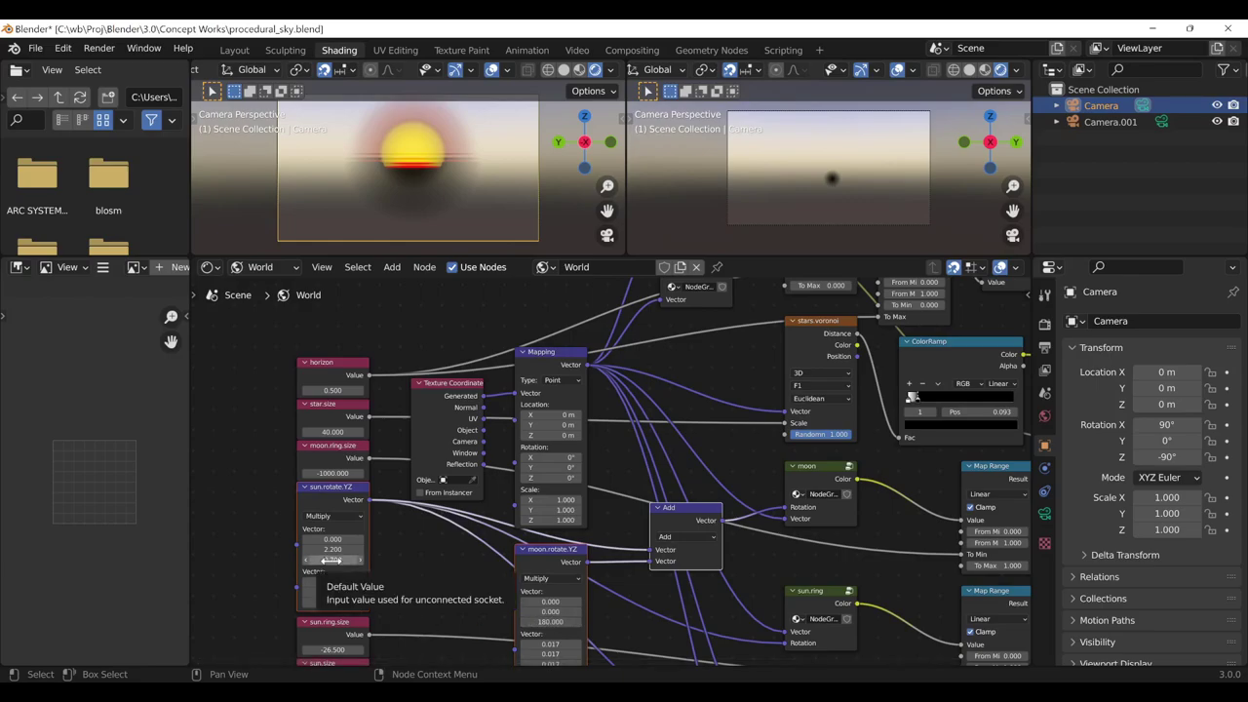
# Set sun.rotate.YZ to 0.000, -3.200, 9.300 and moon.ring.size to -575.500
pyautogui.moveTo(332, 561); pyautogui.dragTo(410, 561)
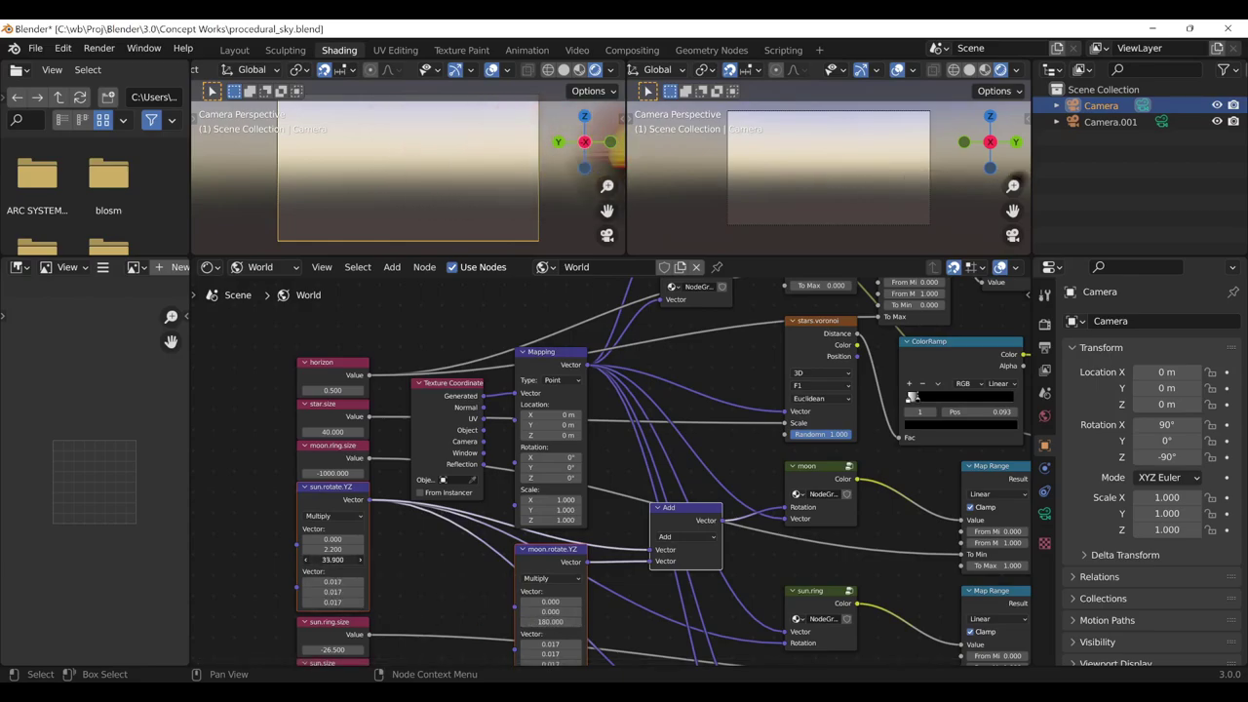
pyautogui.moveTo(333, 560); pyautogui.dragTo(292, 559)
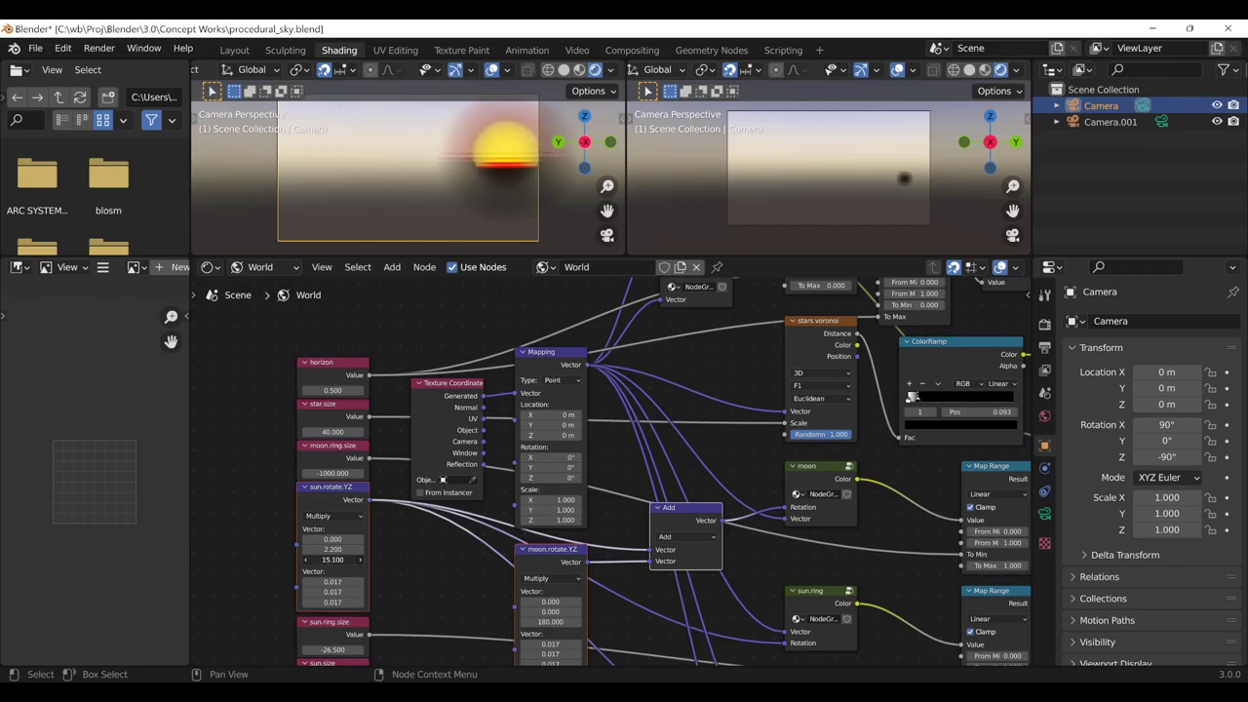
pyautogui.moveTo(332, 549)
pyautogui.mouseDown()
pyautogui.moveTo(317, 549)
pyautogui.moveTo(464, 604)
pyautogui.mouseUp()
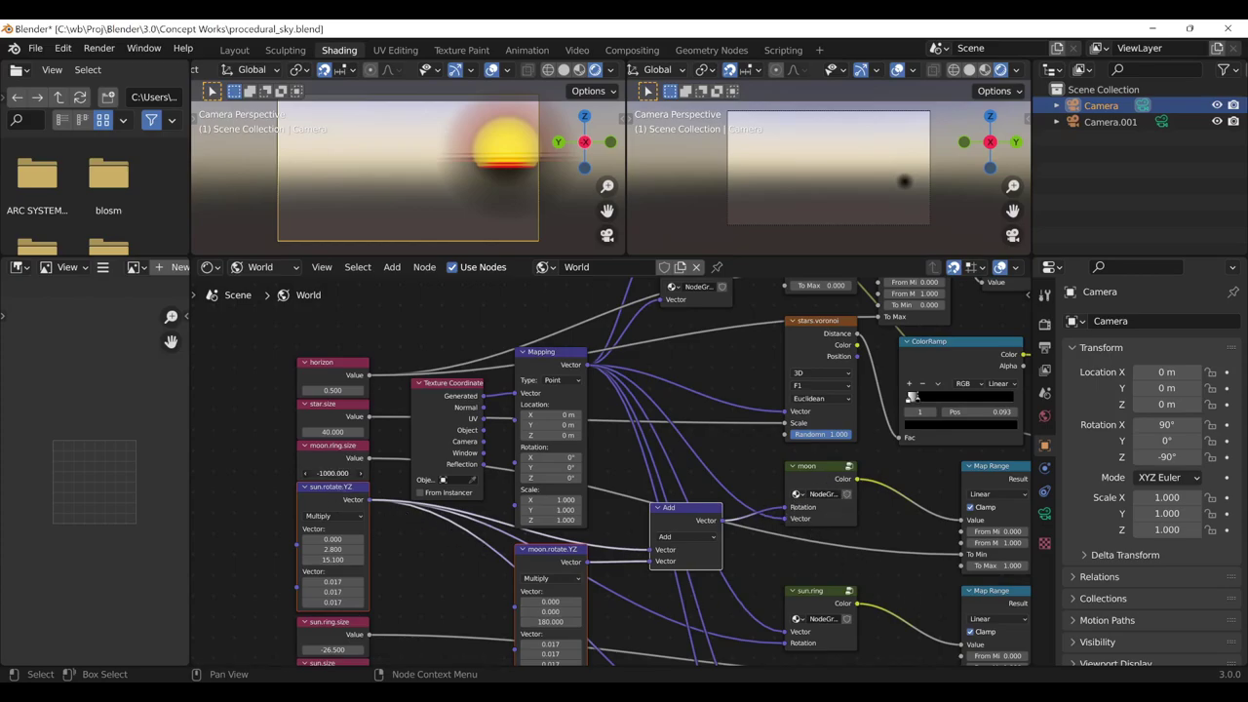
pyautogui.moveTo(333, 560)
pyautogui.mouseDown()
pyautogui.moveTo(292, 560)
pyautogui.moveTo(292, 549)
pyautogui.moveTo(321, 549)
pyautogui.mouseUp()
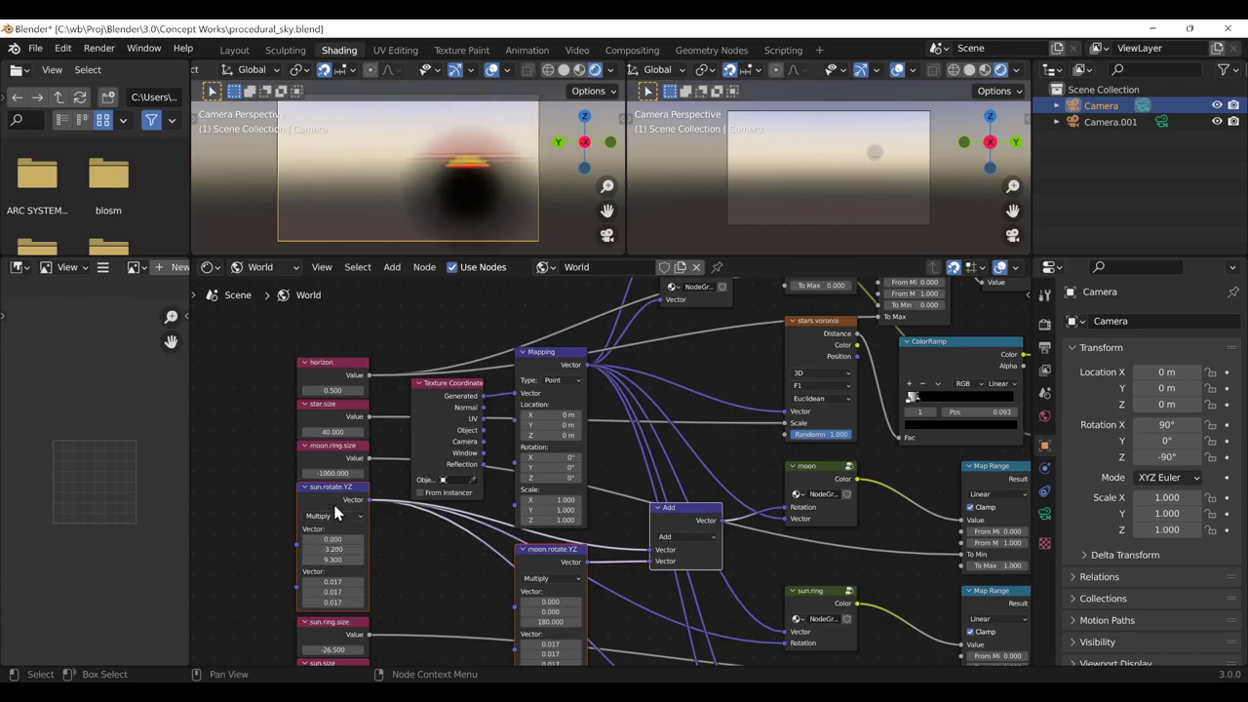
pyautogui.moveTo(332, 472); pyautogui.dragTo(312, 473)
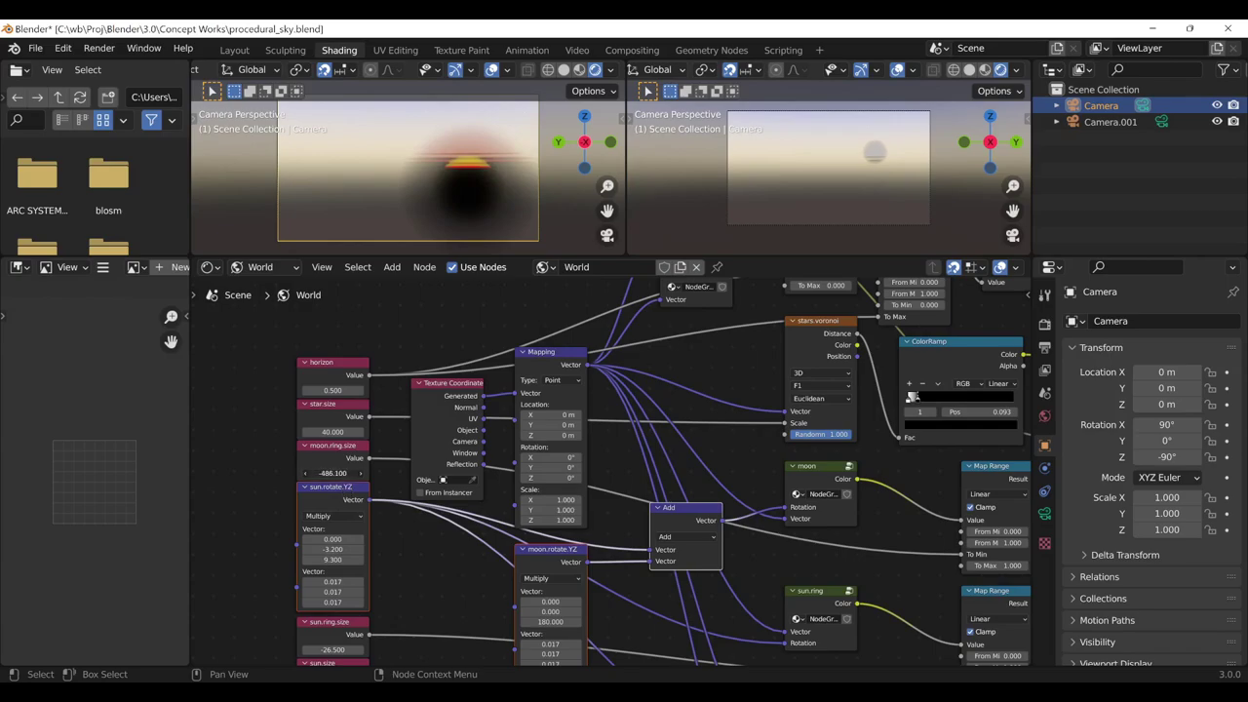
pyautogui.moveTo(333, 472); pyautogui.dragTo(226, 491)
# Drag star.size to 40.8 and return the left viewport to camera view
pyautogui.click(822, 325)
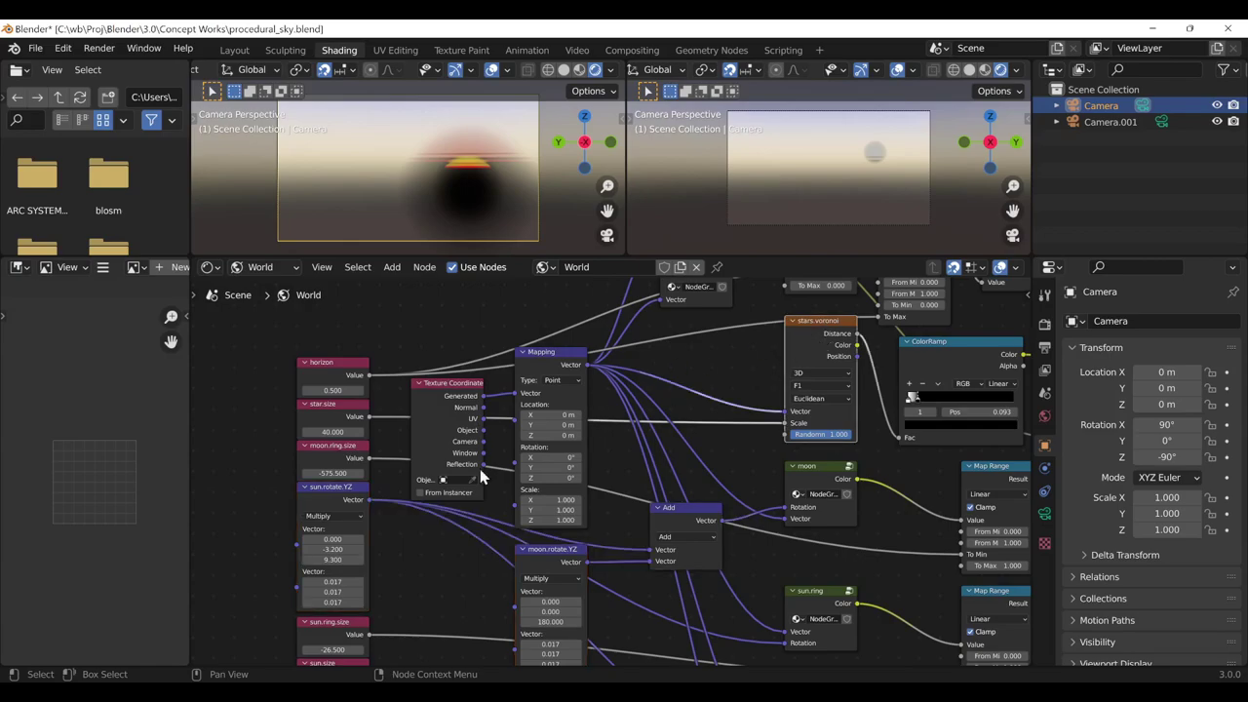
pyautogui.click(322, 410)
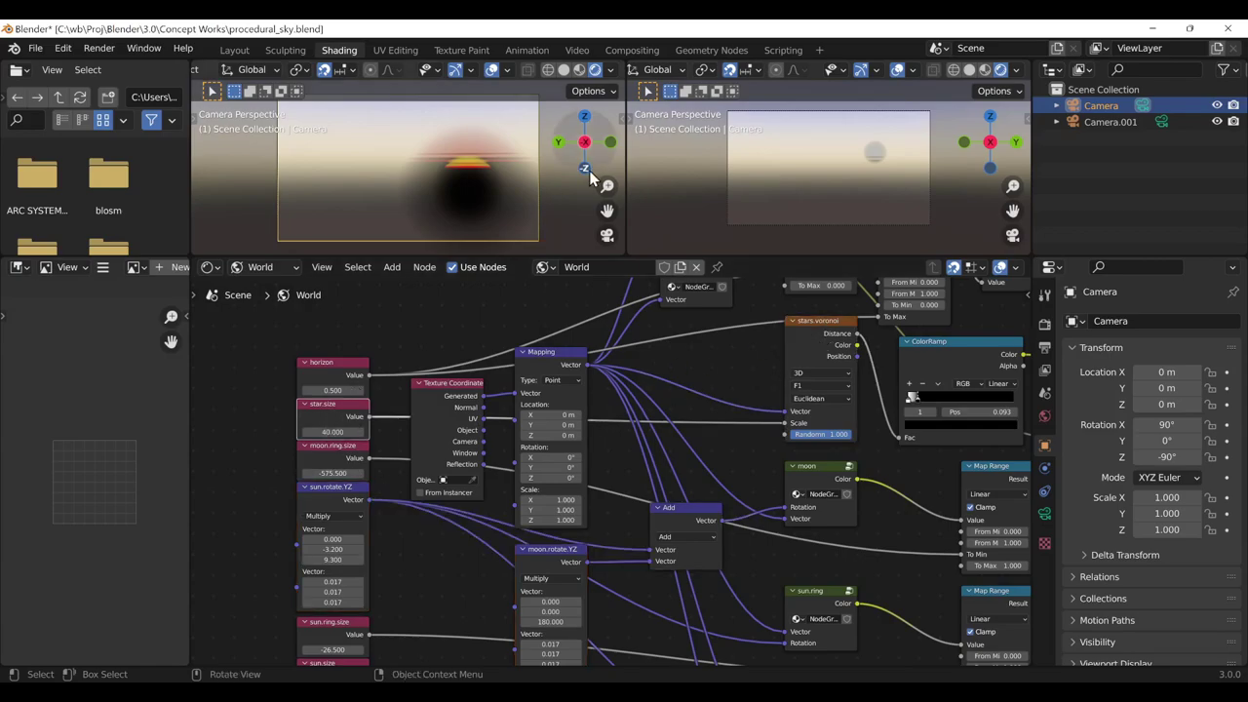
pyautogui.moveTo(591, 161)
pyautogui.mouseDown()
pyautogui.moveTo(604, 171)
pyautogui.moveTo(585, 147)
pyautogui.mouseUp()
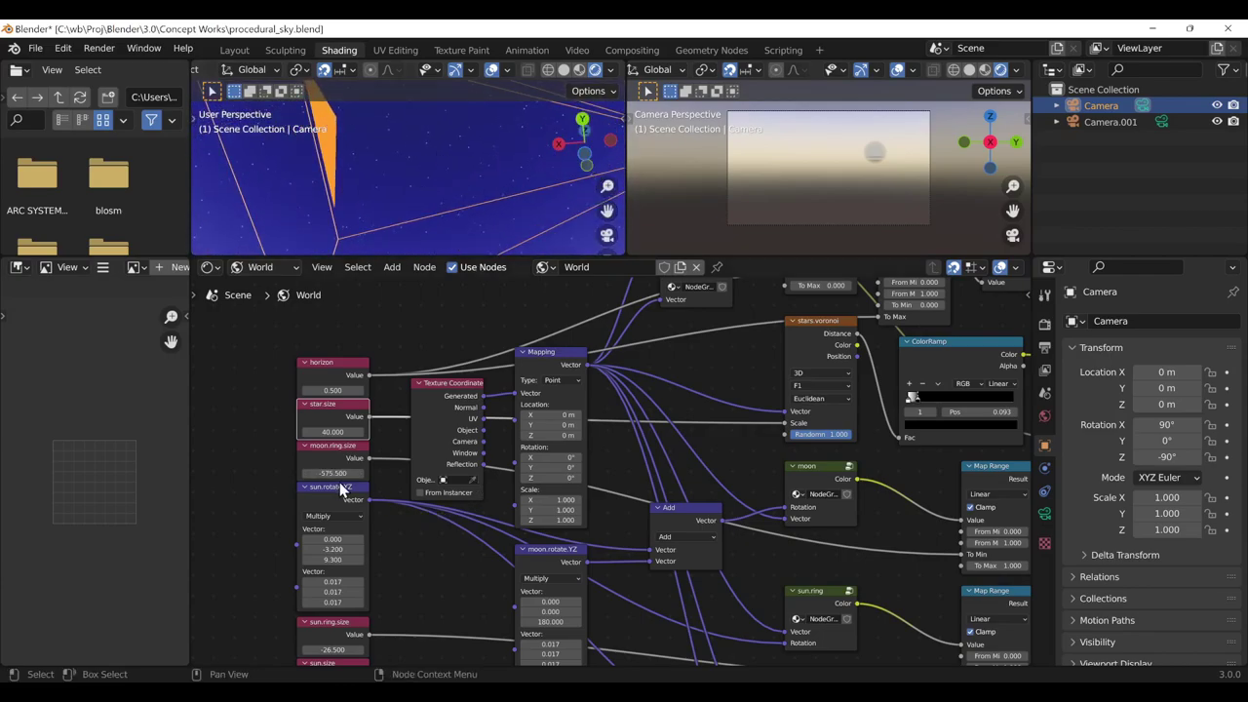
pyautogui.moveTo(340, 431); pyautogui.dragTo(322, 431)
pyautogui.click(606, 235)
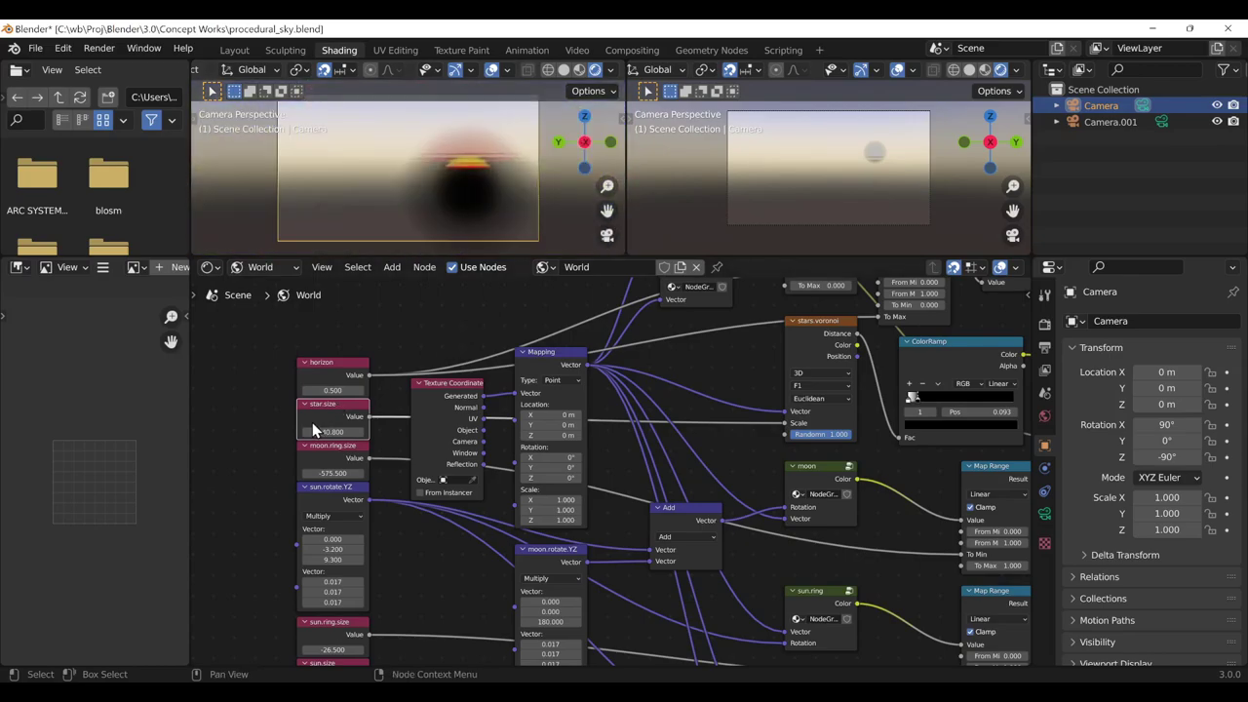
# Step the horizon value down to 0.400 for a paler blue sky
pyautogui.click(326, 390)
pyautogui.click(304, 390)
pyautogui.press('Return')
pyautogui.click(307, 392)
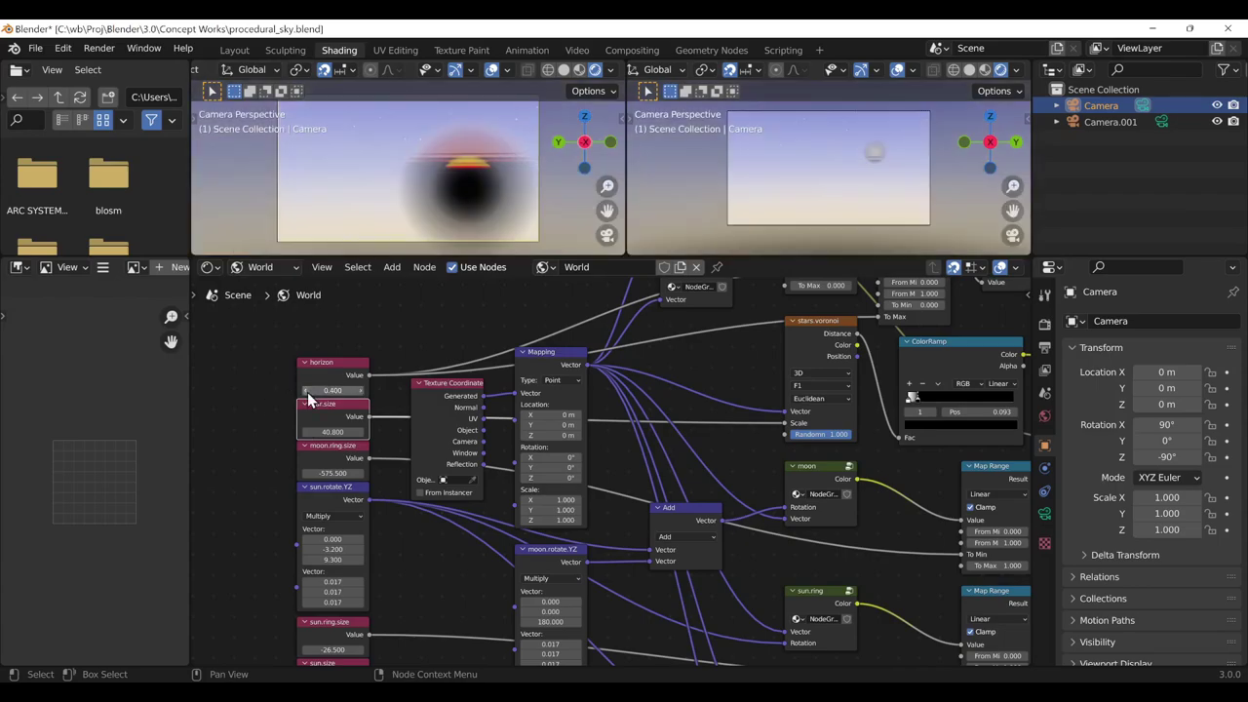
pyautogui.click(362, 391)
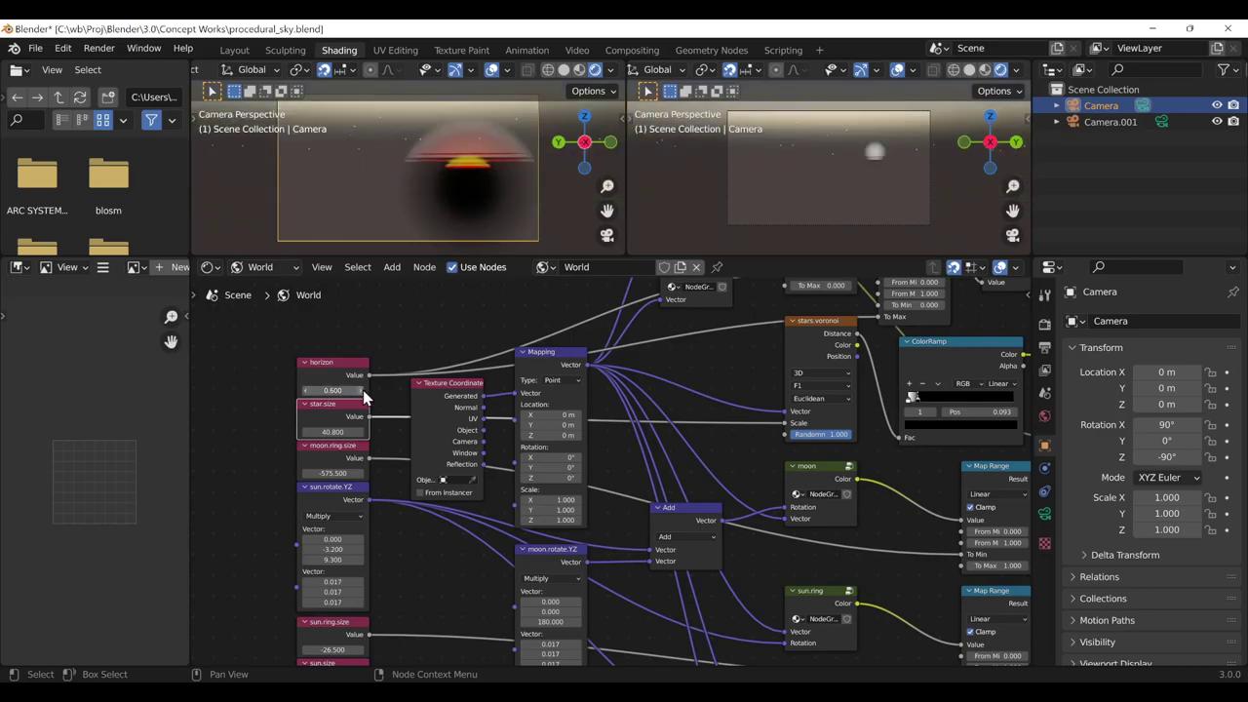
pyautogui.click(307, 390)
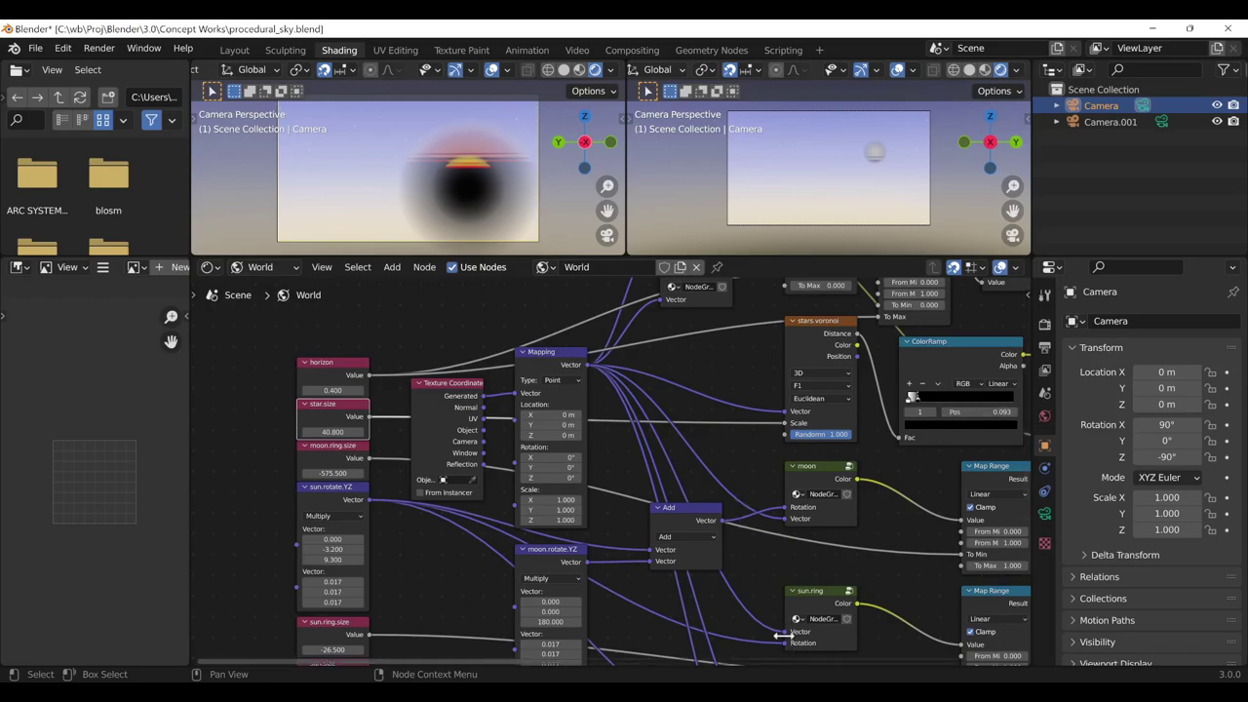
# Move the orange-headed node aside and link Background directly to World Output's Surface
pyautogui.scroll(-2, 746, 507)
pyautogui.scroll(-2, 741, 505)
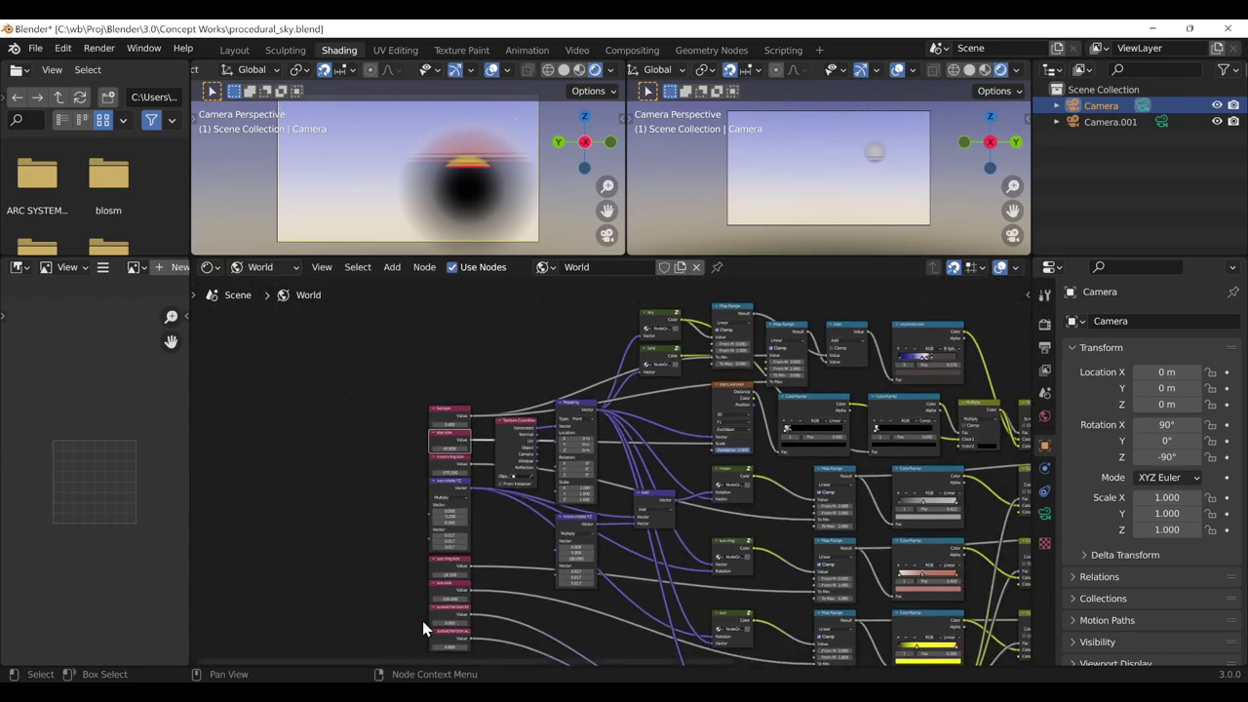
pyautogui.moveTo(322, 667); pyautogui.dragTo(427, 674)
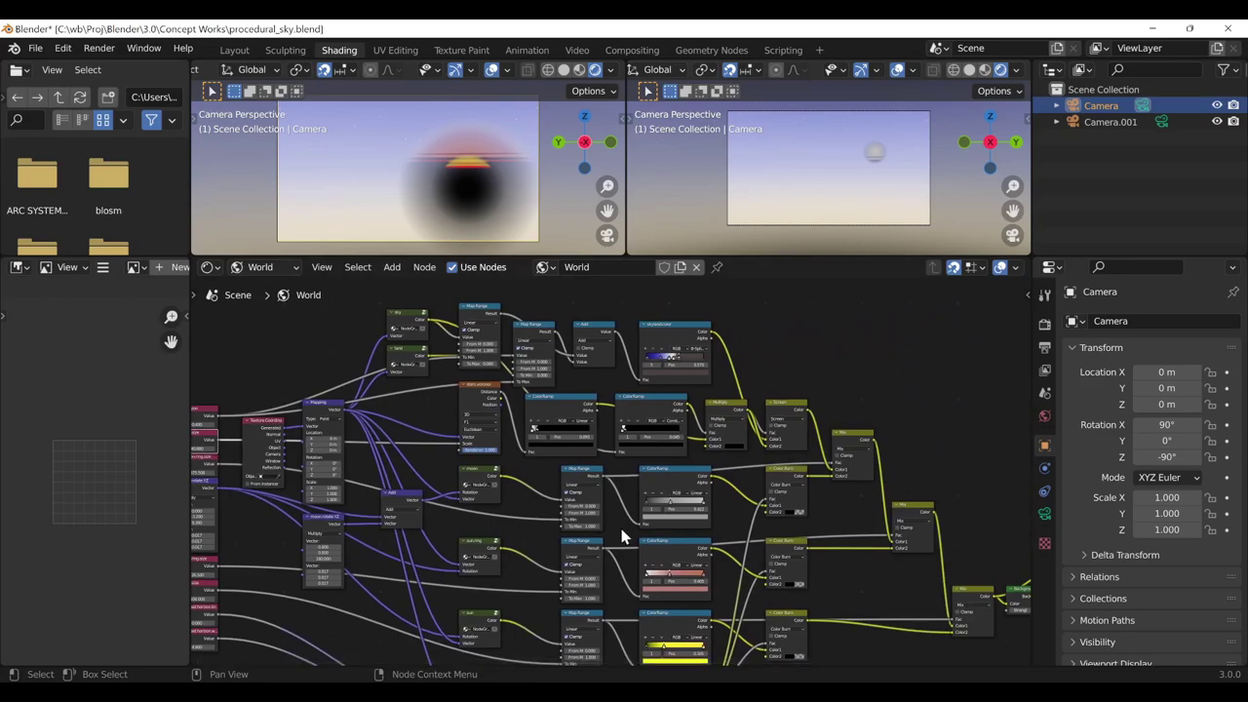
pyautogui.scroll(-1, 624, 537)
pyautogui.scroll(-1, 616, 534)
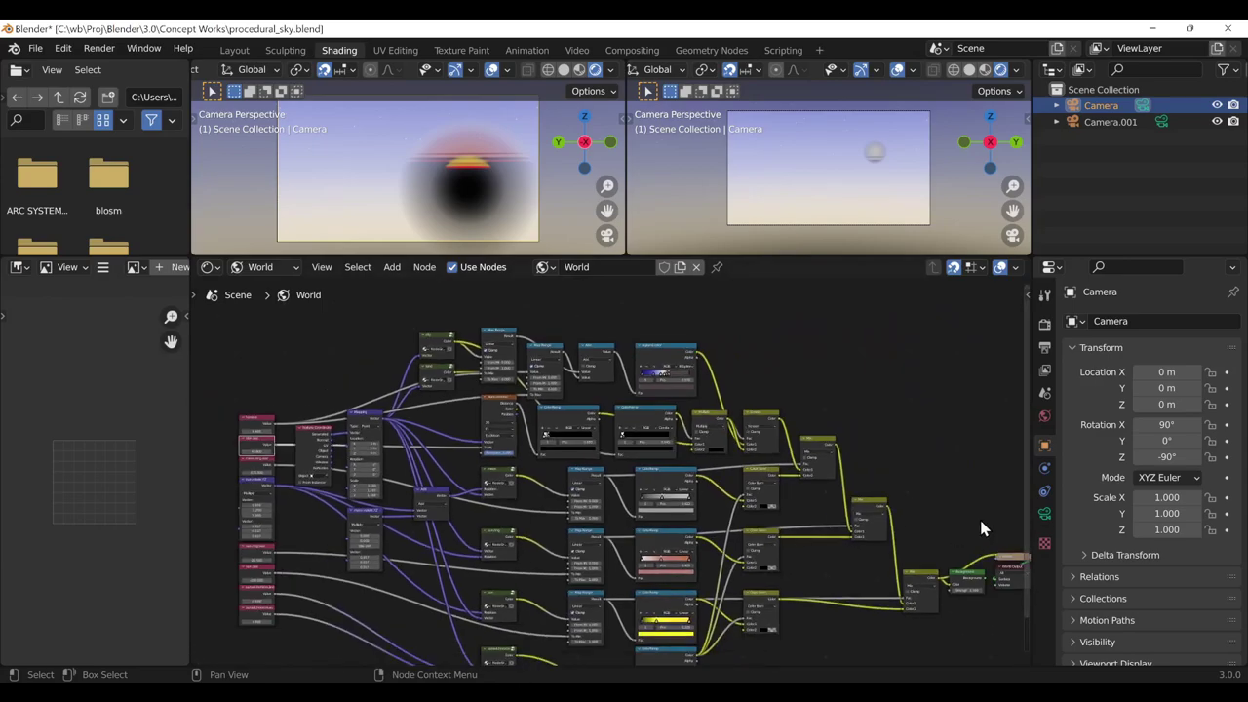
pyautogui.moveTo(1026, 448)
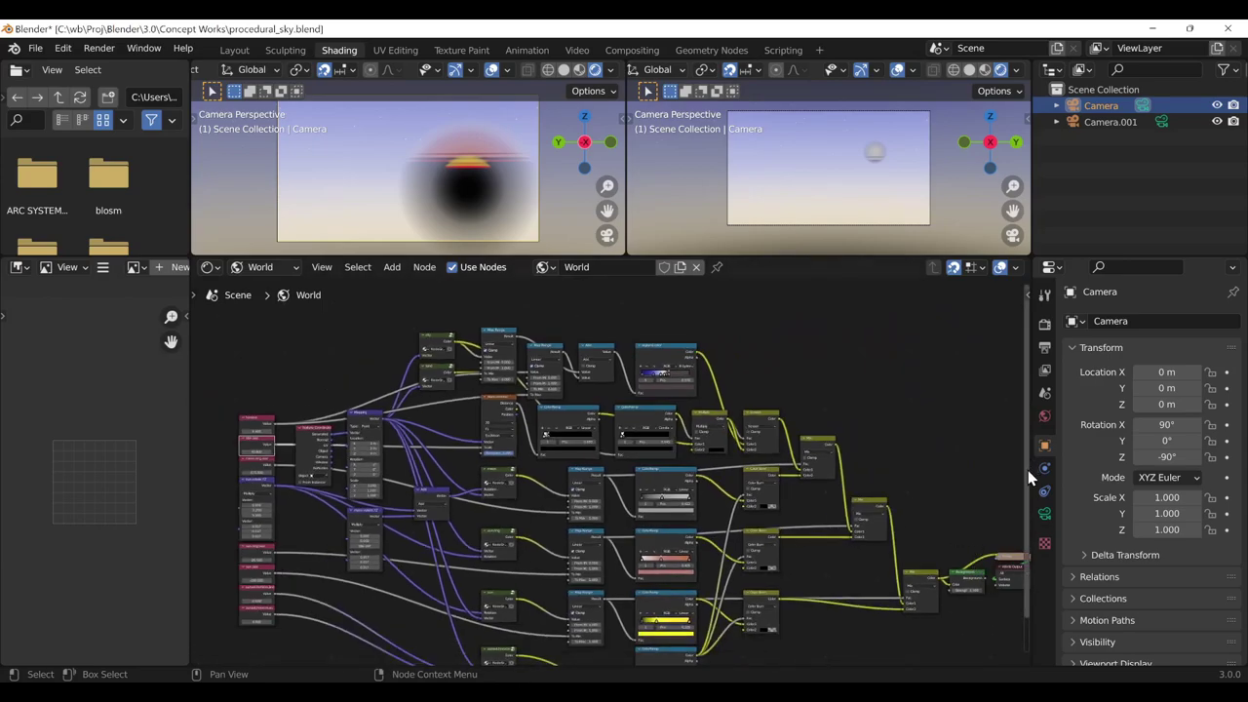
pyautogui.moveTo(1027, 470); pyautogui.dragTo(1031, 501)
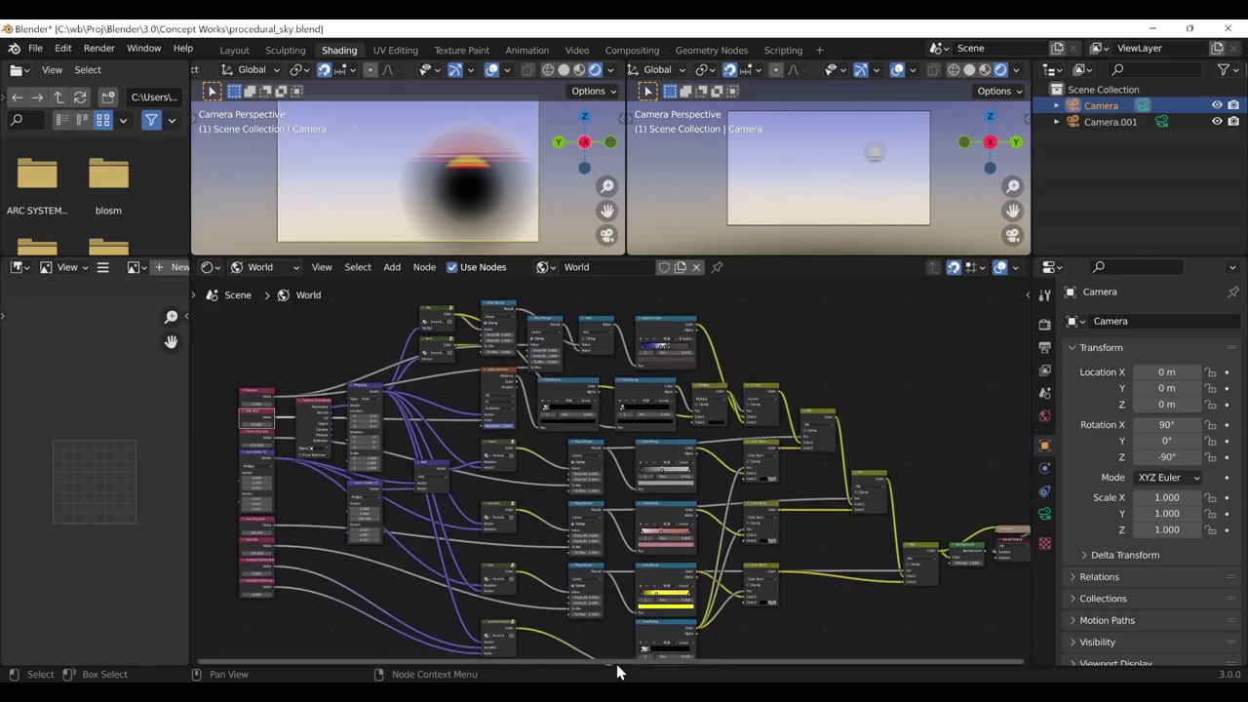
pyautogui.moveTo(616, 671); pyautogui.dragTo(640, 668)
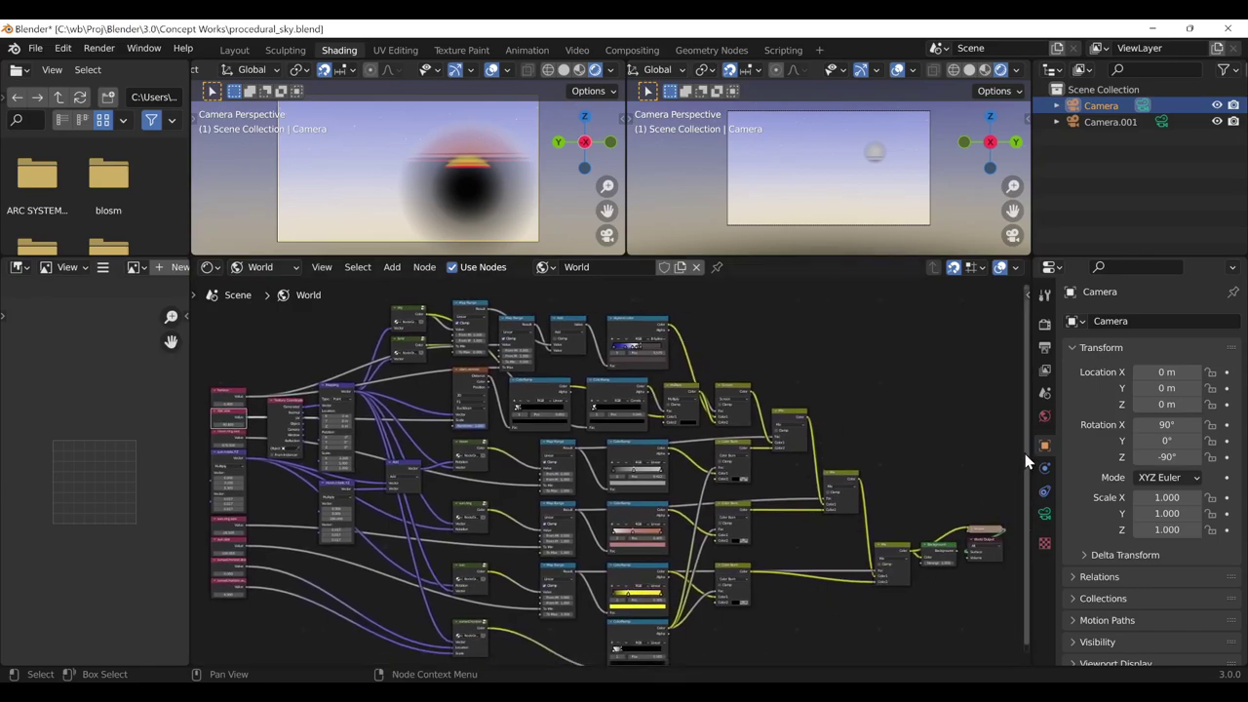
pyautogui.moveTo(1026, 452); pyautogui.dragTo(1025, 470)
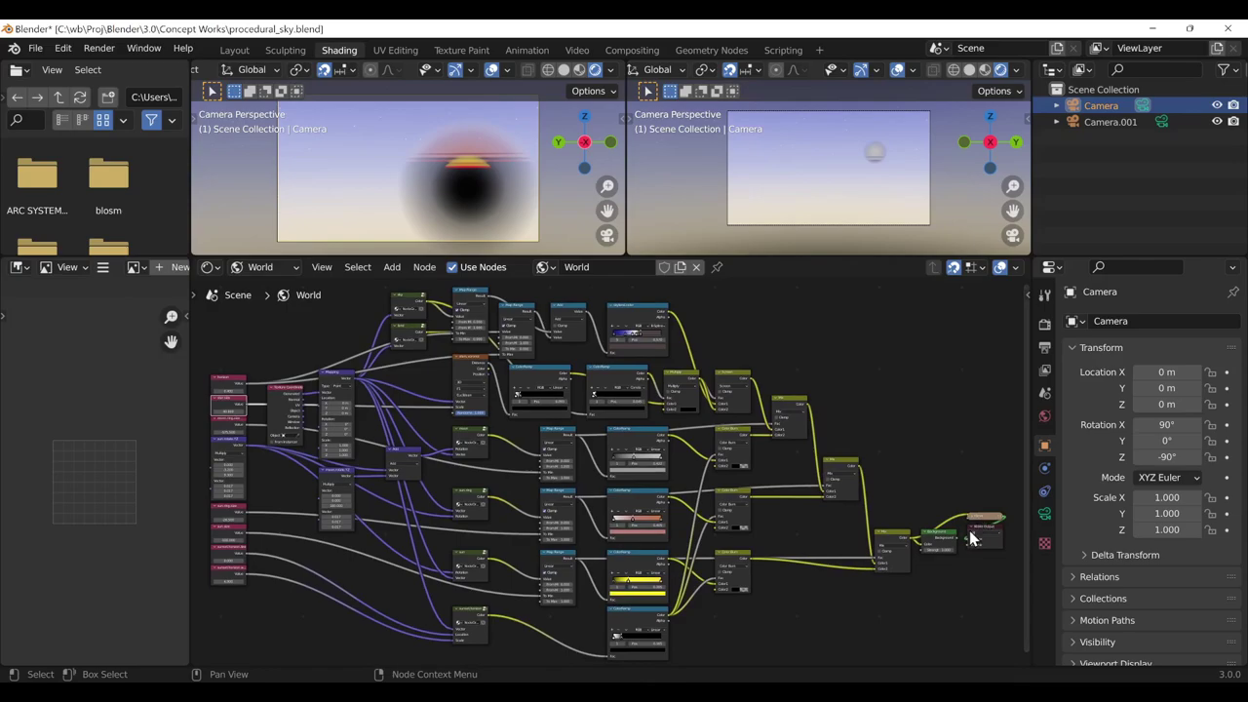
pyautogui.moveTo(985, 517); pyautogui.dragTo(928, 476)
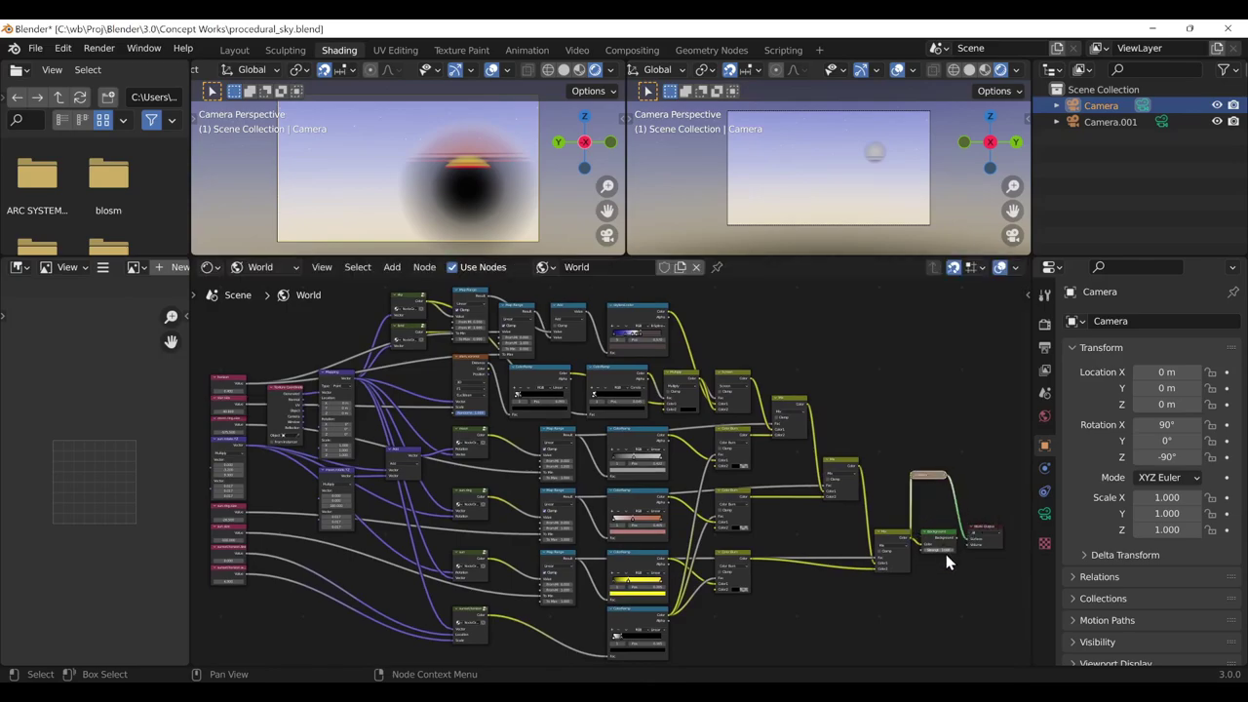
pyautogui.moveTo(955, 538); pyautogui.dragTo(962, 544)
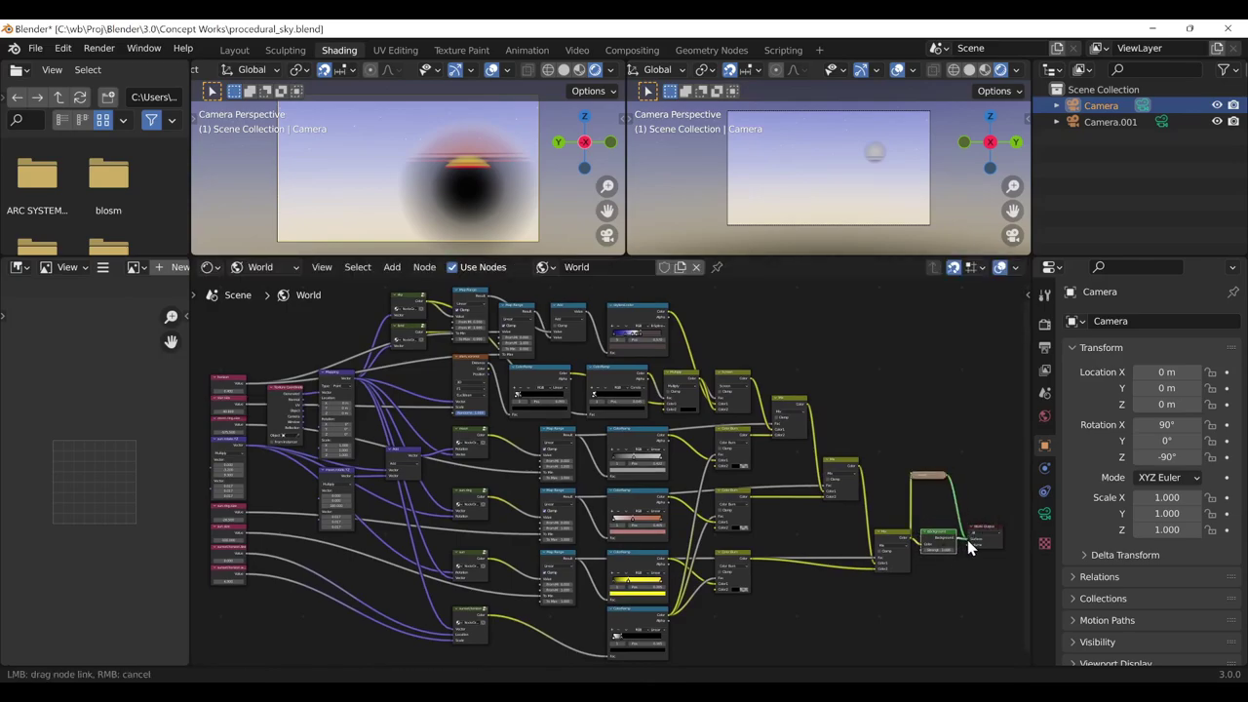